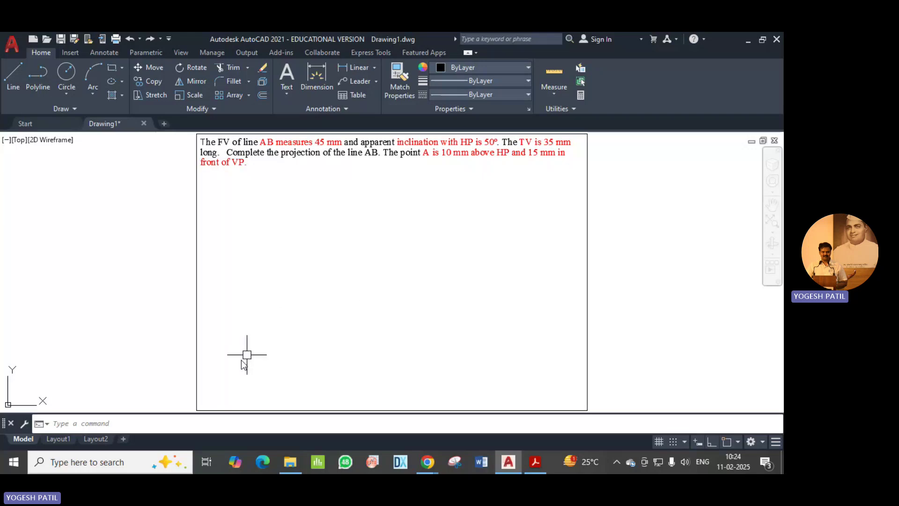
Open DIMSTYLE and make the ISO-25 style's extension lines grey, colour 9
{"action": "left_click", "coordinate": [125, 423]}
{"action": "type", "text": "dimsty"}
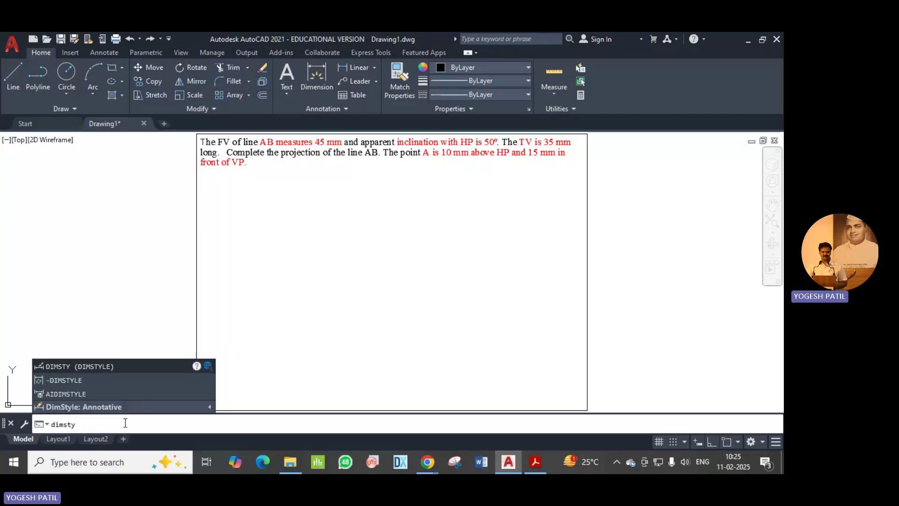
{"action": "key", "text": "Tab"}
{"action": "key", "text": "Return"}
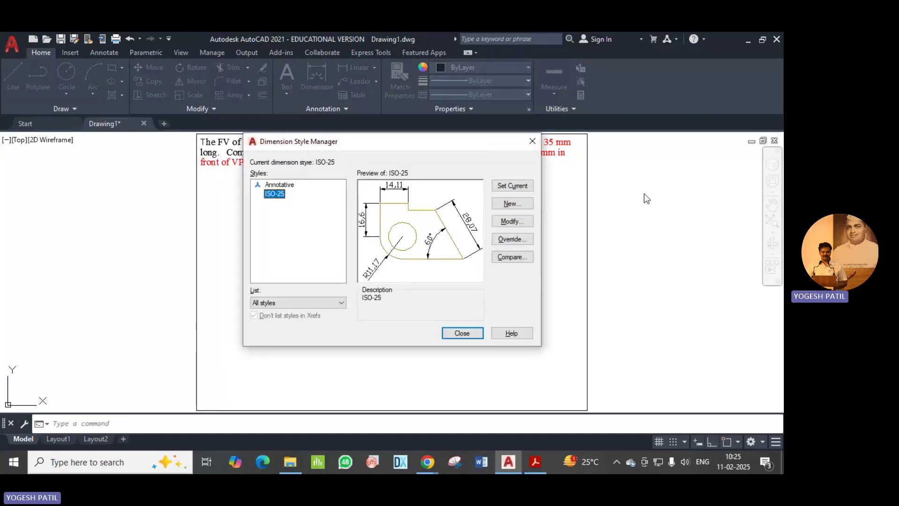
{"action": "left_click", "coordinate": [512, 221]}
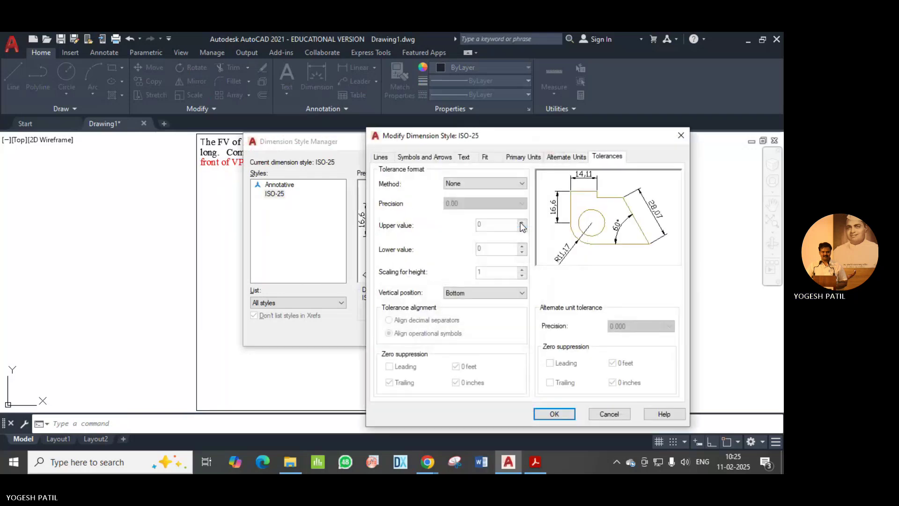
{"action": "left_click", "coordinate": [379, 158]}
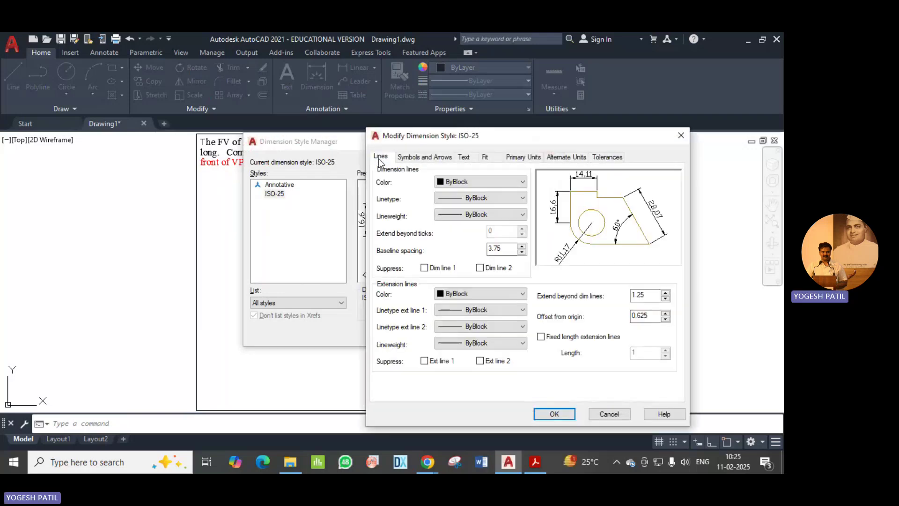
{"action": "left_click", "coordinate": [487, 294]}
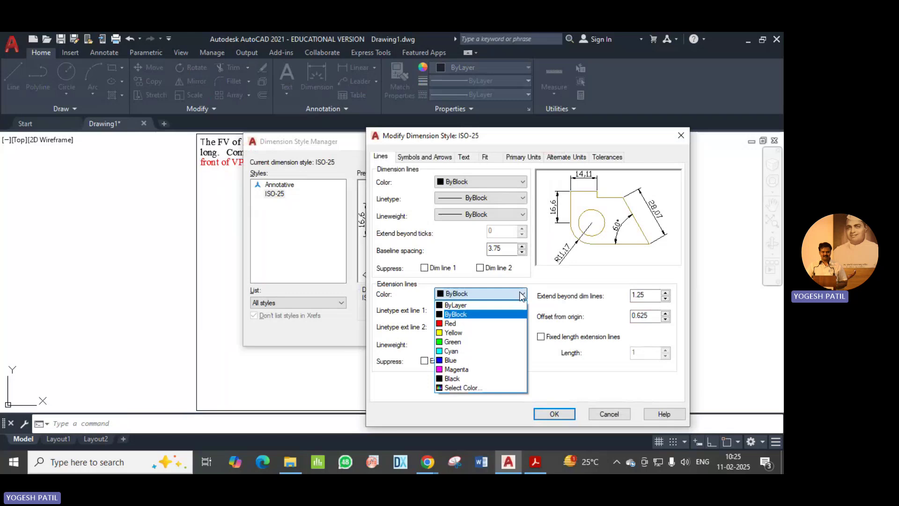
{"action": "left_click", "coordinate": [449, 388]}
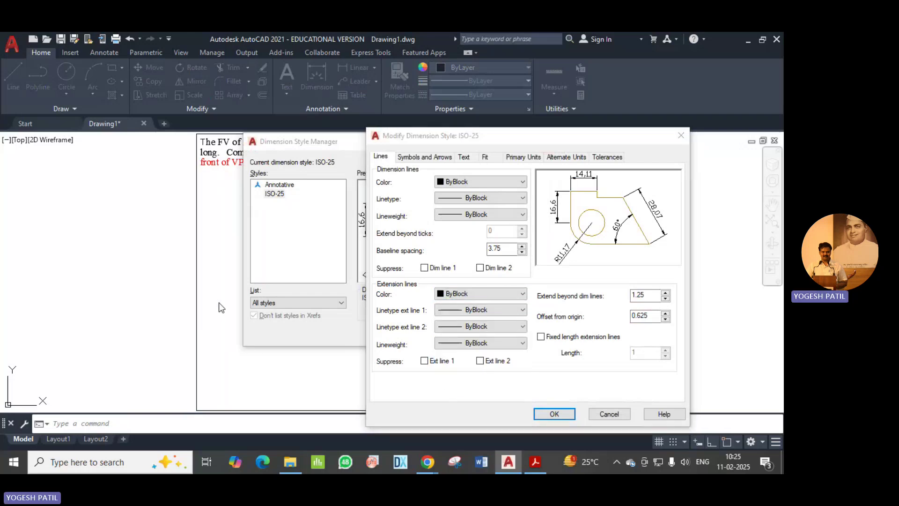
{"action": "left_click", "coordinate": [252, 274]}
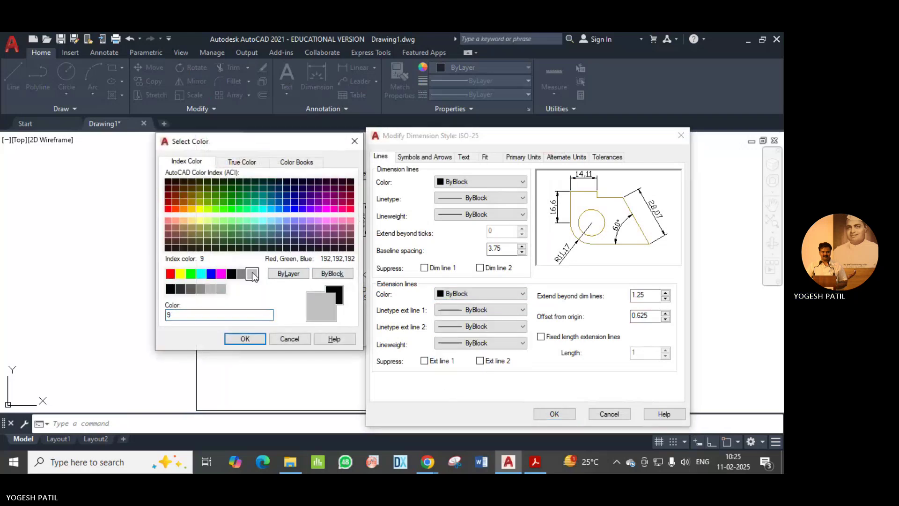
{"action": "left_click", "coordinate": [252, 337]}
Set ISO-25 arrow size 3.5, text height 3.5 and precision 0, then save and close
{"action": "left_click", "coordinate": [424, 158]}
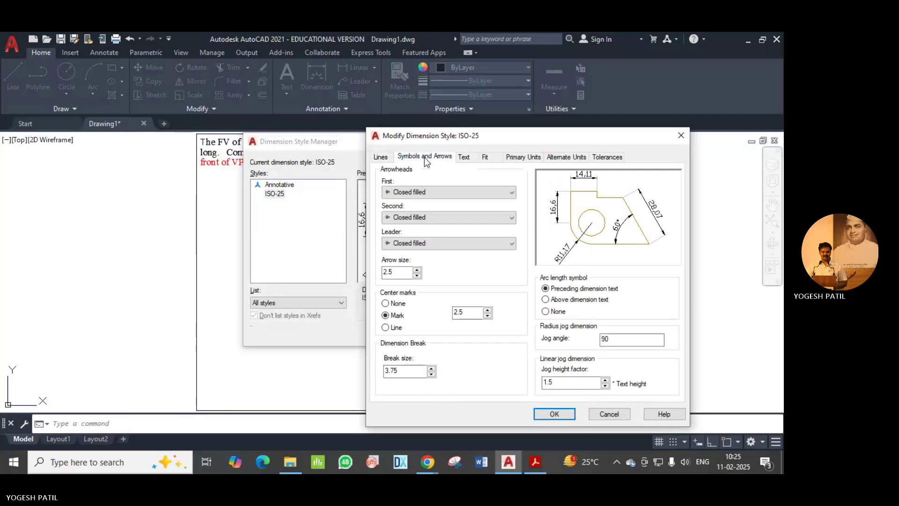
{"action": "left_click_drag", "start_coordinate": [397, 272], "coordinate": [382, 274]}
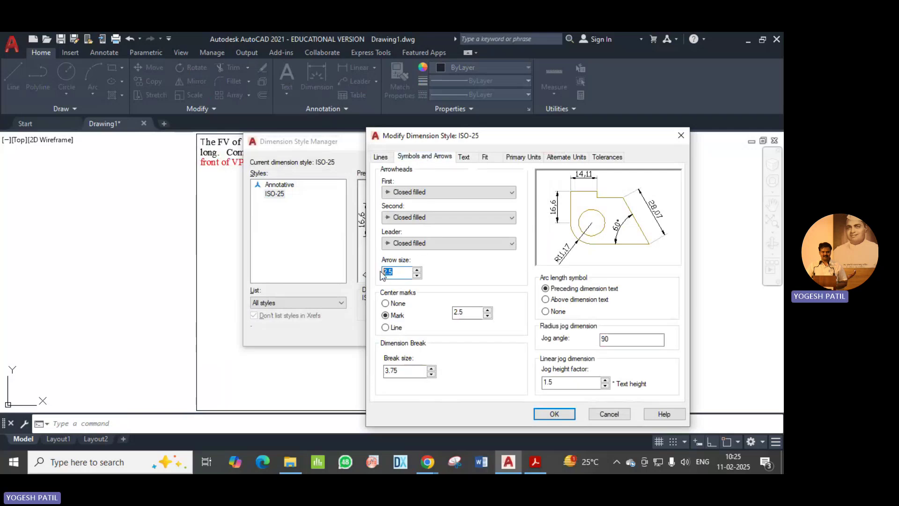
{"action": "type", "text": "3.5"}
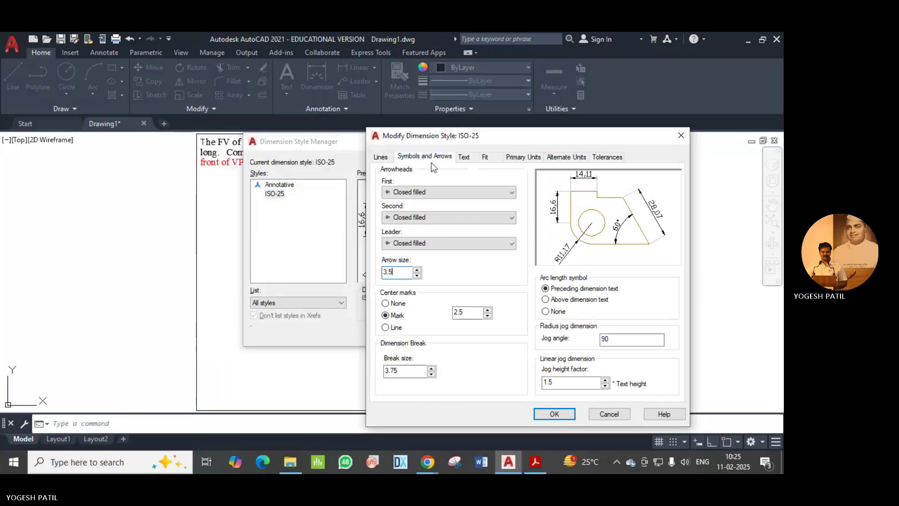
{"action": "left_click", "coordinate": [464, 157]}
{"action": "left_click_drag", "start_coordinate": [500, 240], "coordinate": [483, 240]}
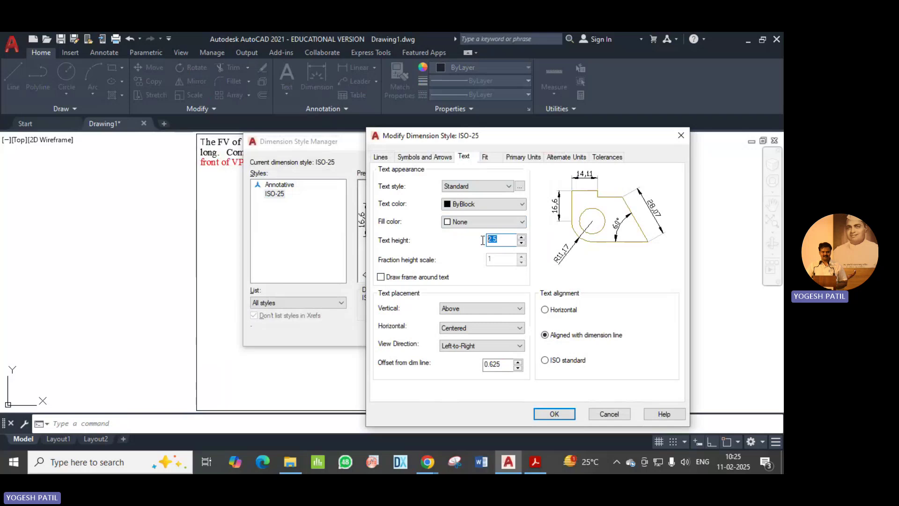
{"action": "type", "text": "3.5"}
{"action": "left_click", "coordinate": [499, 158]}
{"action": "left_click", "coordinate": [523, 158]}
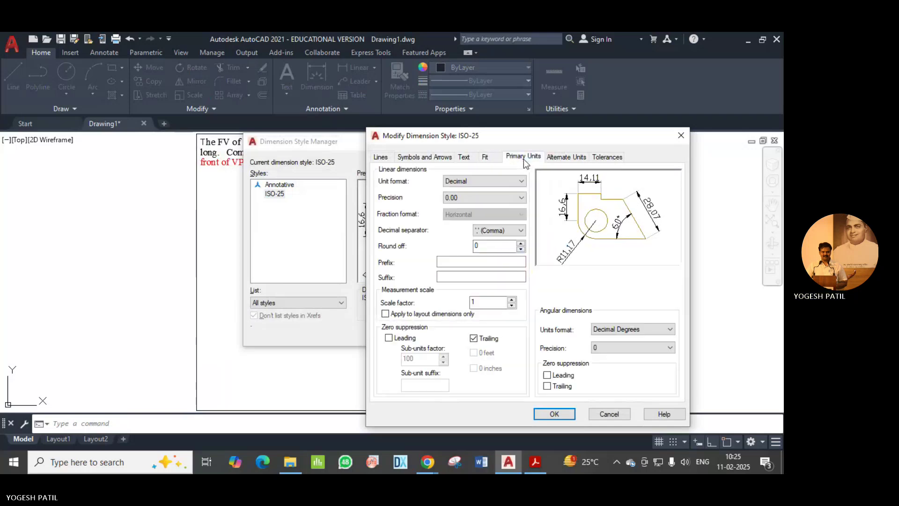
{"action": "left_click", "coordinate": [489, 199]}
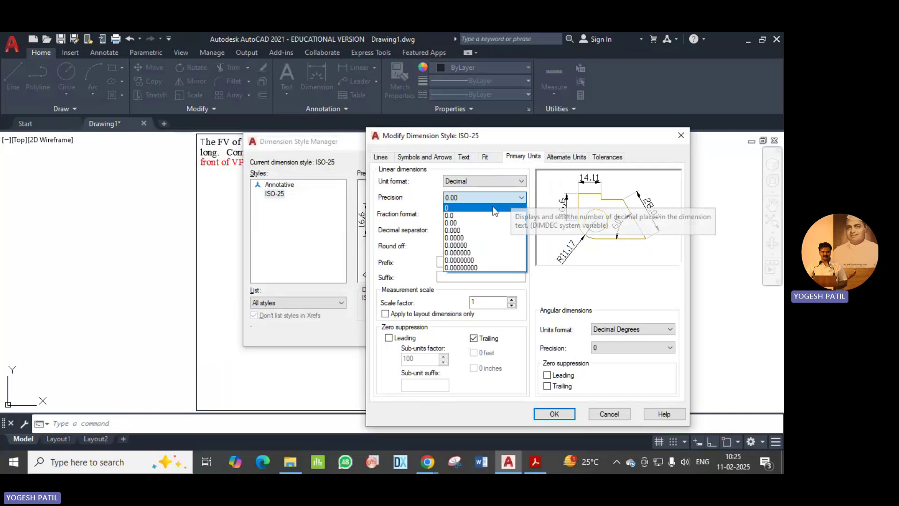
{"action": "left_click", "coordinate": [492, 209]}
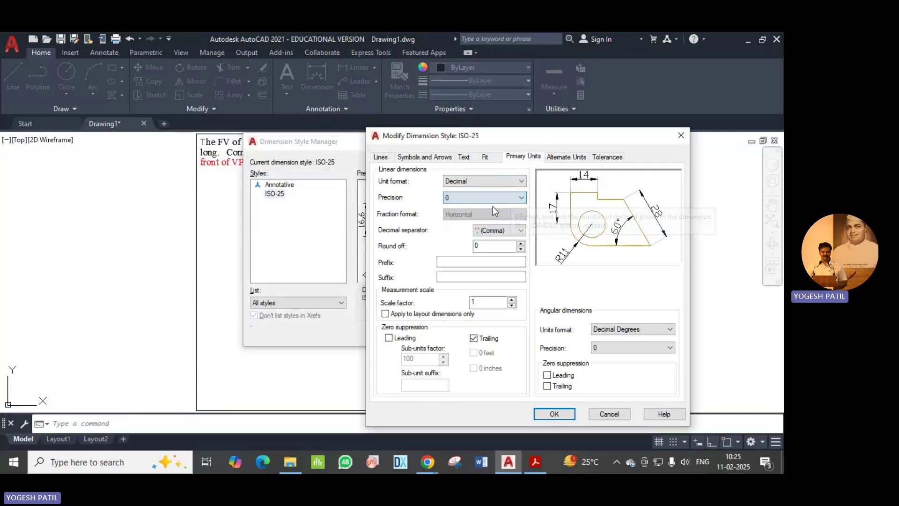
{"action": "left_click", "coordinate": [556, 414]}
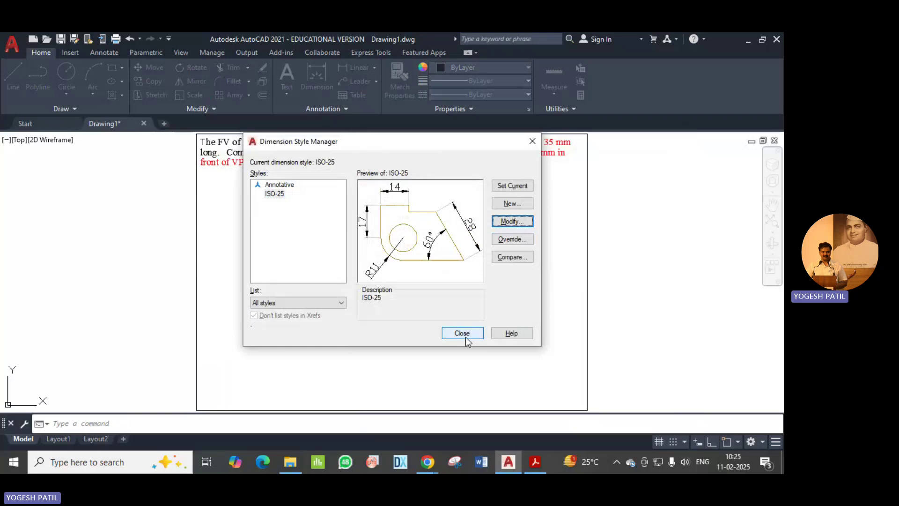
{"action": "left_click", "coordinate": [462, 333]}
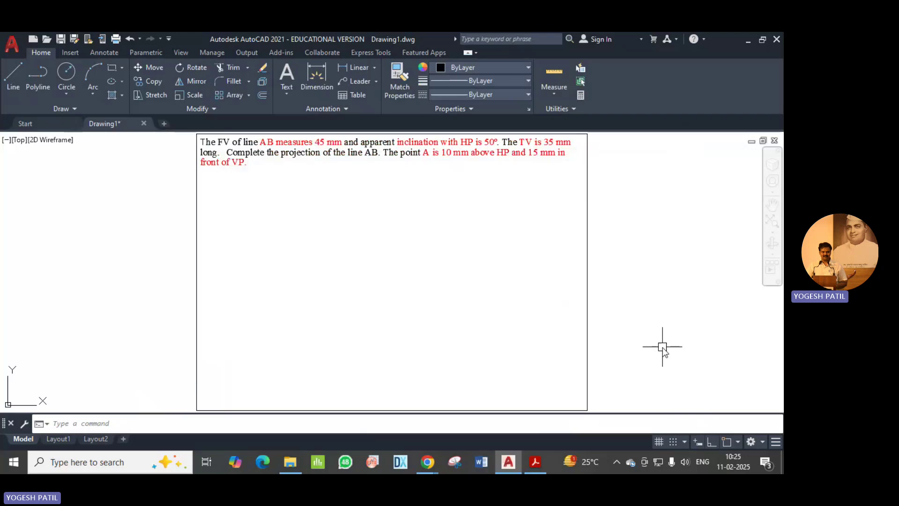
With Ortho and Osnap on, draw the XY line from the frame's left-edge midpoint to its right edge
{"action": "left_click", "coordinate": [17, 82]}
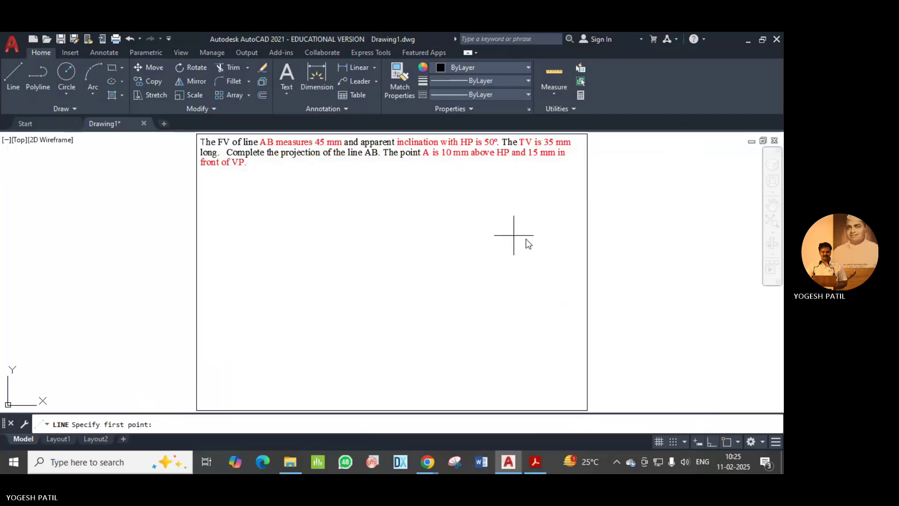
{"action": "left_click", "coordinate": [709, 443]}
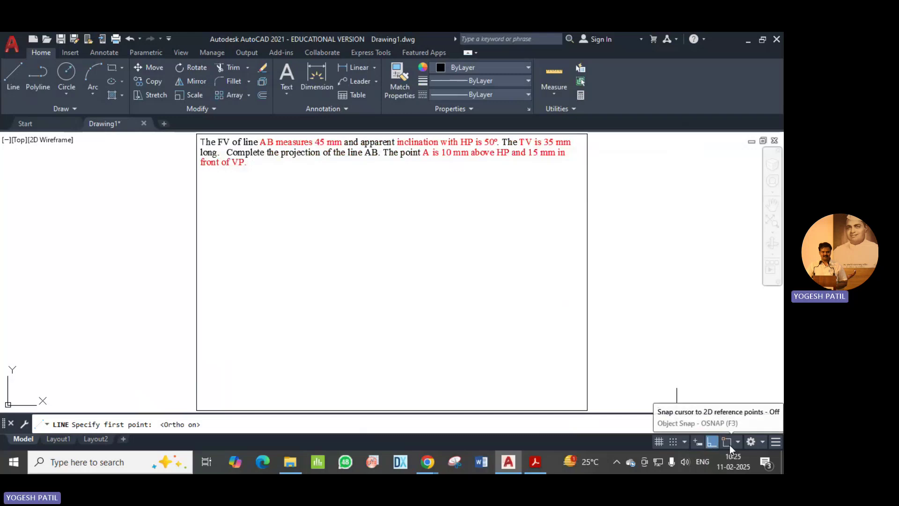
{"action": "left_click", "coordinate": [727, 443]}
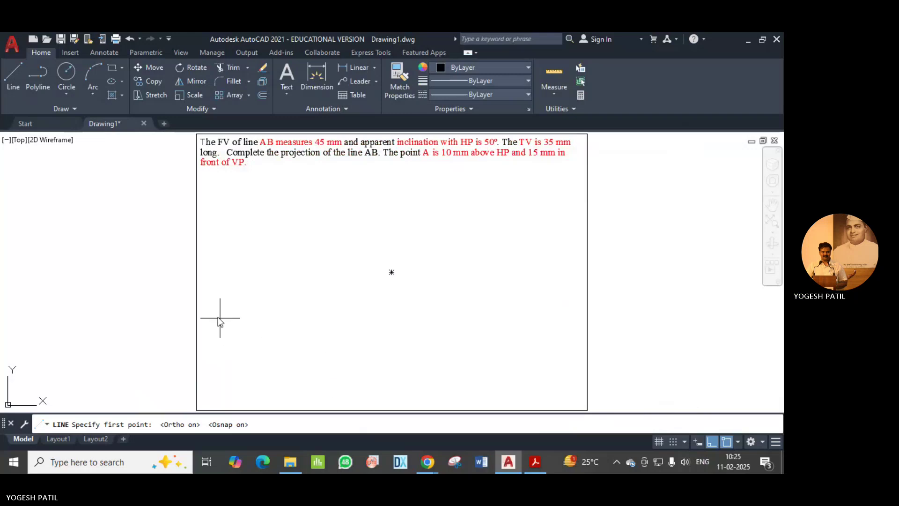
{"action": "left_click", "coordinate": [196, 271]}
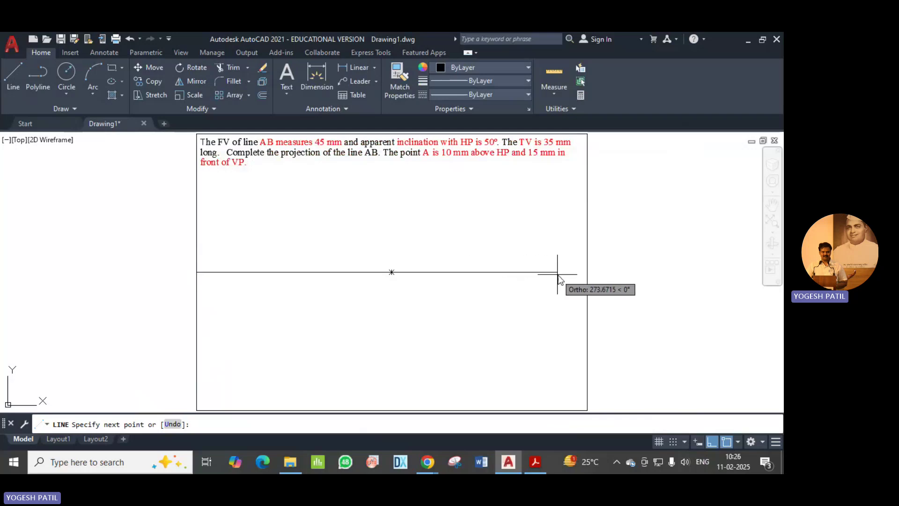
{"action": "left_click", "coordinate": [587, 272]}
{"action": "key", "text": "Return"}
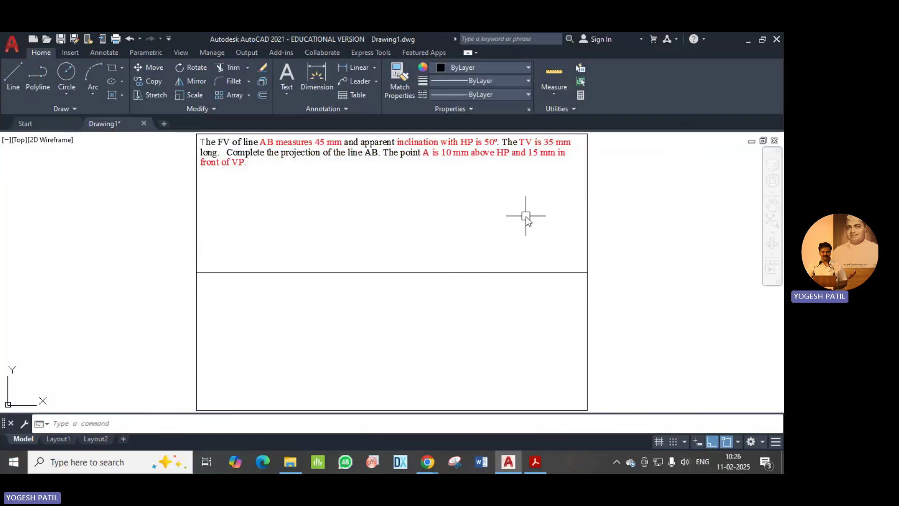
{"action": "left_click", "coordinate": [80, 420]}
{"action": "type", "text": "DTEXT"}
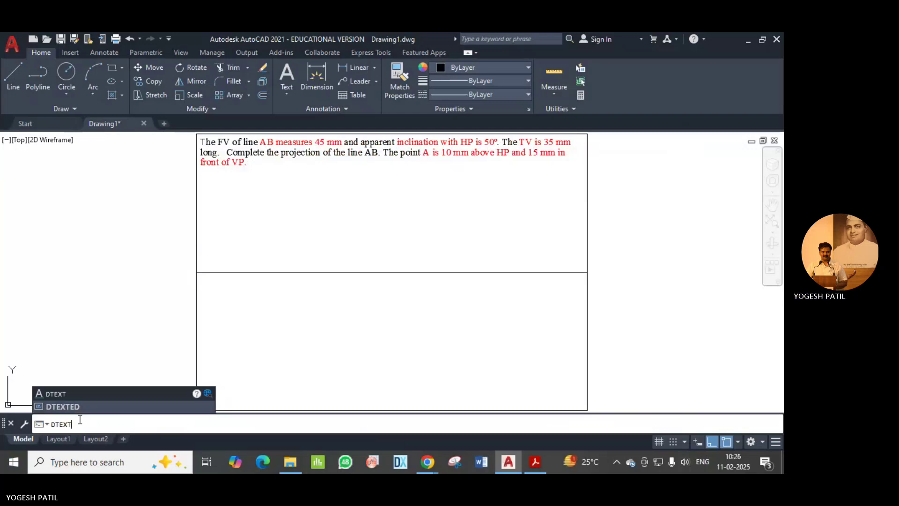
Start single-line text with height 3.5 and rotation 0
{"action": "key", "text": "Return"}
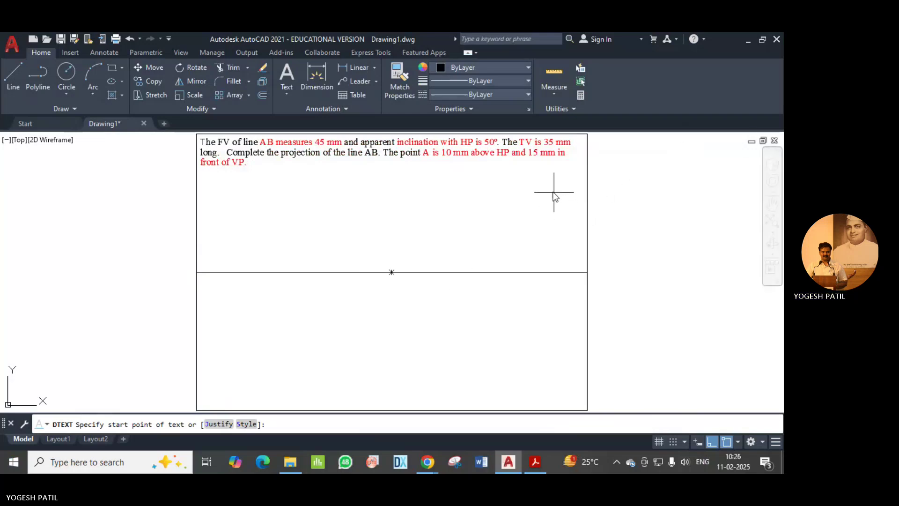
{"action": "left_click", "coordinate": [535, 189]}
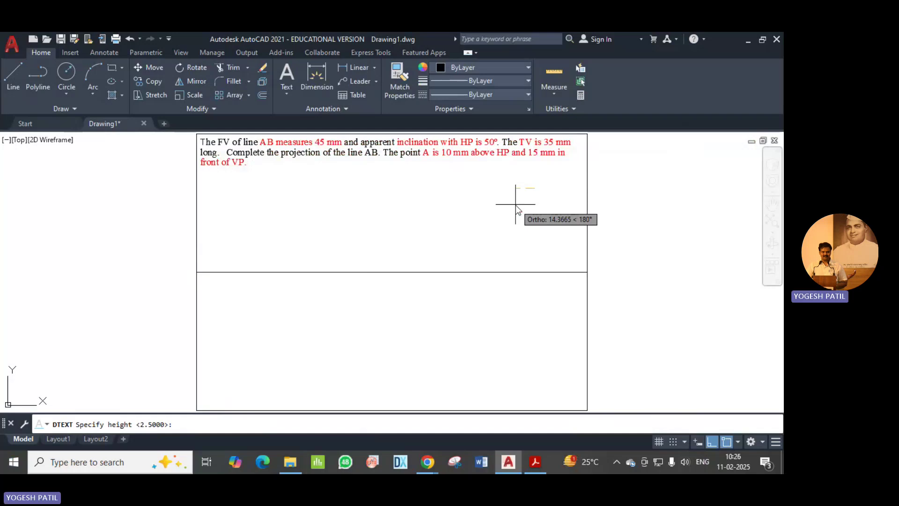
{"action": "type", "text": "3.5"}
{"action": "key", "text": "Return"}
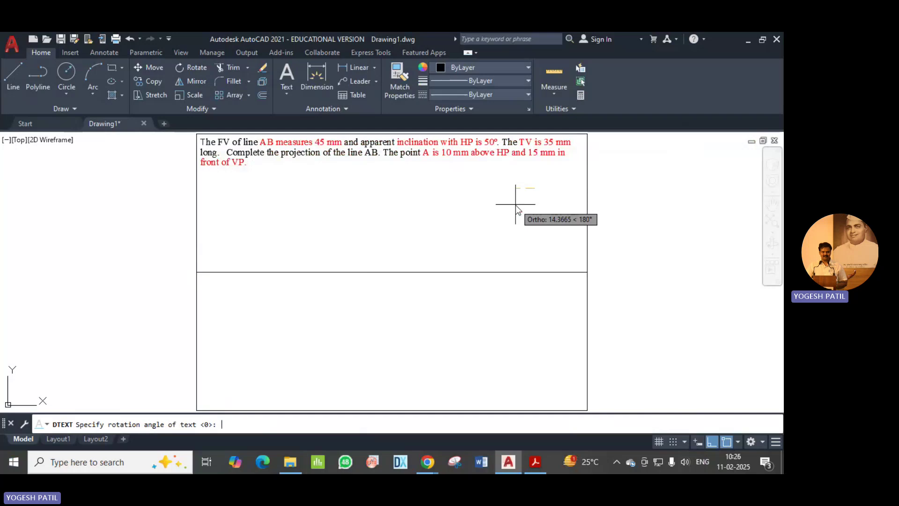
{"action": "type", "text": "0"}
{"action": "key", "text": "Return"}
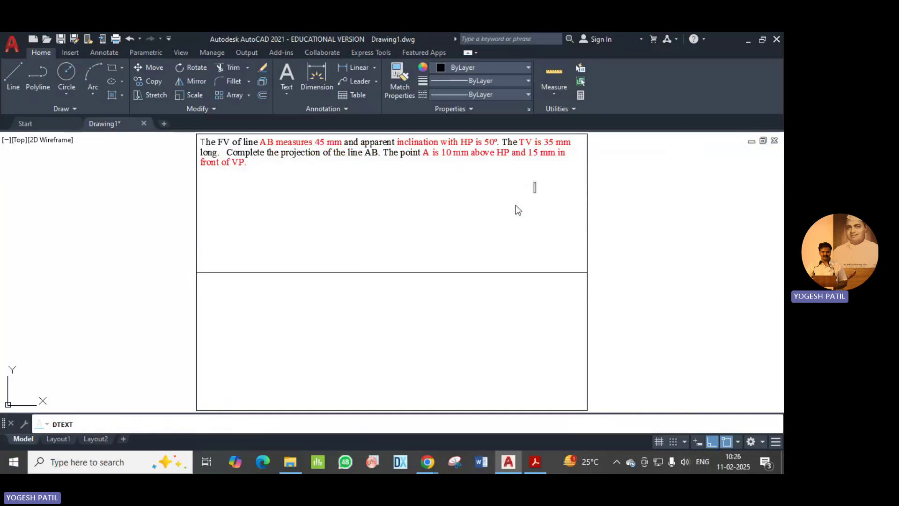
Label VP and FV above the reference line, and HP and TV below it
{"action": "left_click", "coordinate": [545, 174]}
{"action": "type", "text": "VP"}
{"action": "key", "text": "Return"}
{"action": "left_click", "coordinate": [569, 171]}
{"action": "type", "text": "FV"}
{"action": "left_click", "coordinate": [551, 395]}
{"action": "type", "text": "HP"}
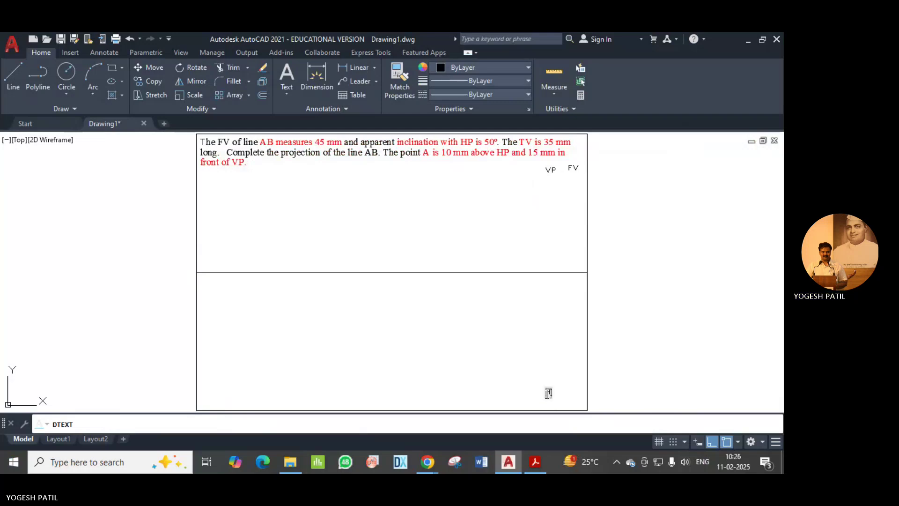
{"action": "left_click", "coordinate": [567, 394]}
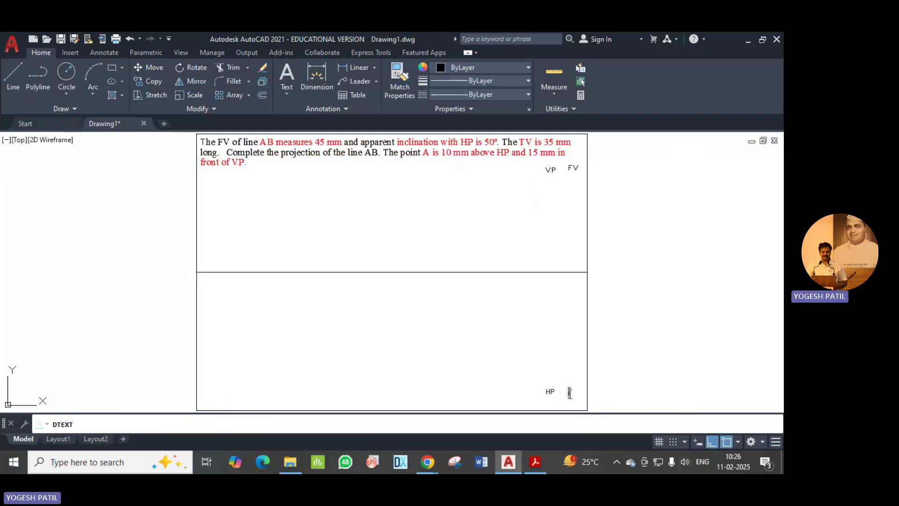
{"action": "type", "text": "TV"}
Label the reference line's left end X and its right end Y
{"action": "left_click", "coordinate": [202, 262]}
{"action": "type", "text": "X"}
{"action": "left_click", "coordinate": [577, 266]}
{"action": "type", "text": "Y"}
{"action": "left_click", "coordinate": [415, 313]}
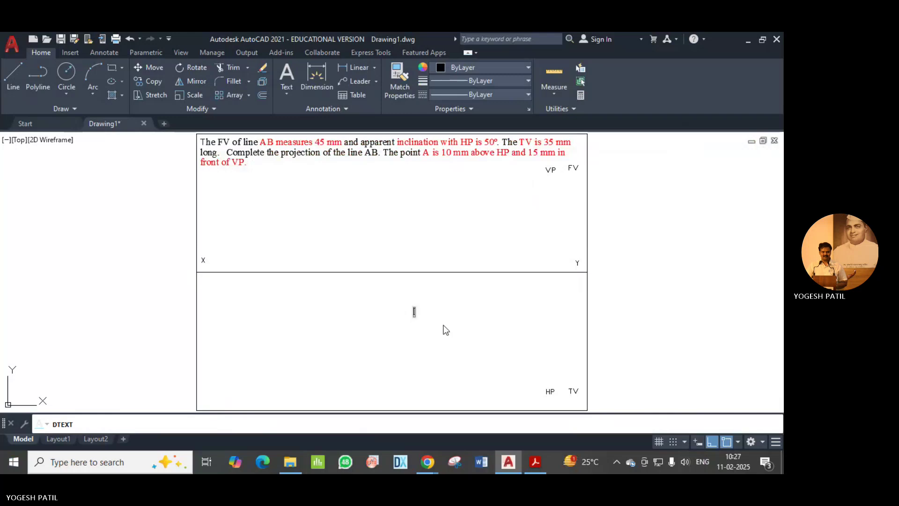
{"action": "key", "text": "Return"}
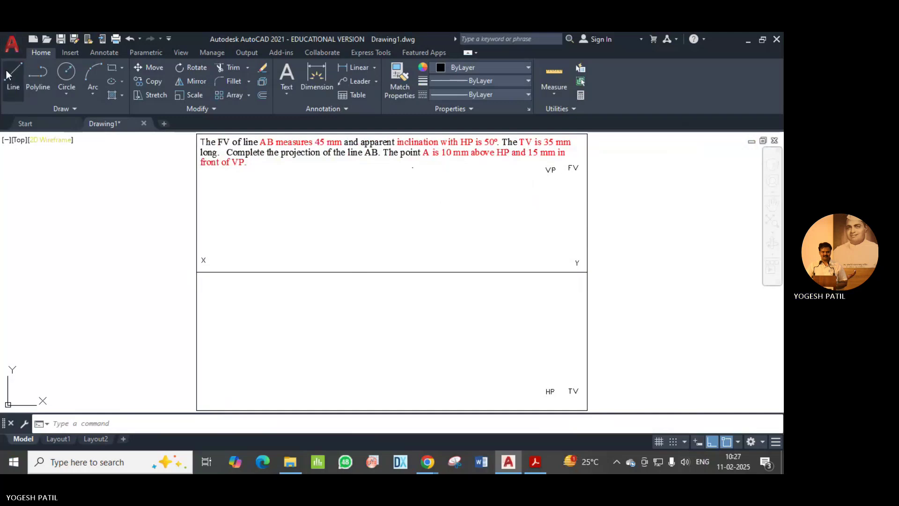
Draw a 10 mm vertical up from XY, continuing horizontally toward Y
{"action": "left_click", "coordinate": [13, 82]}
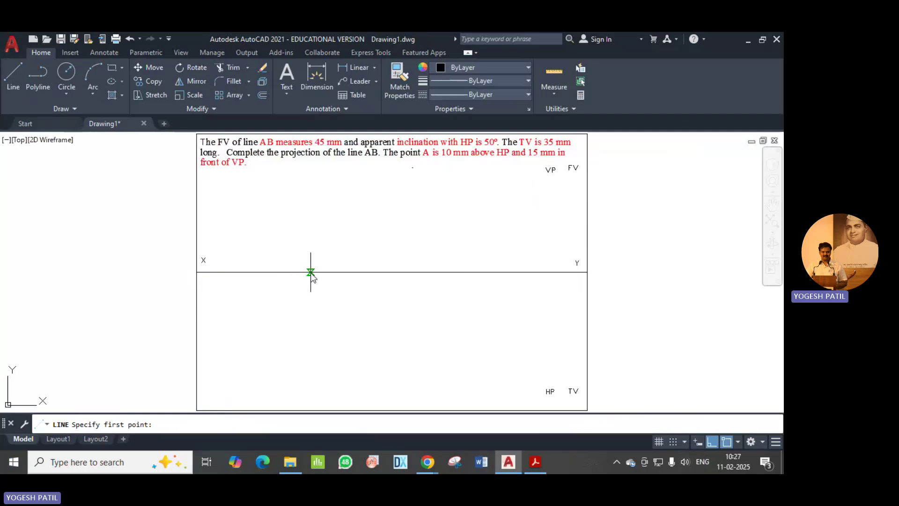
{"action": "left_click", "coordinate": [310, 272]}
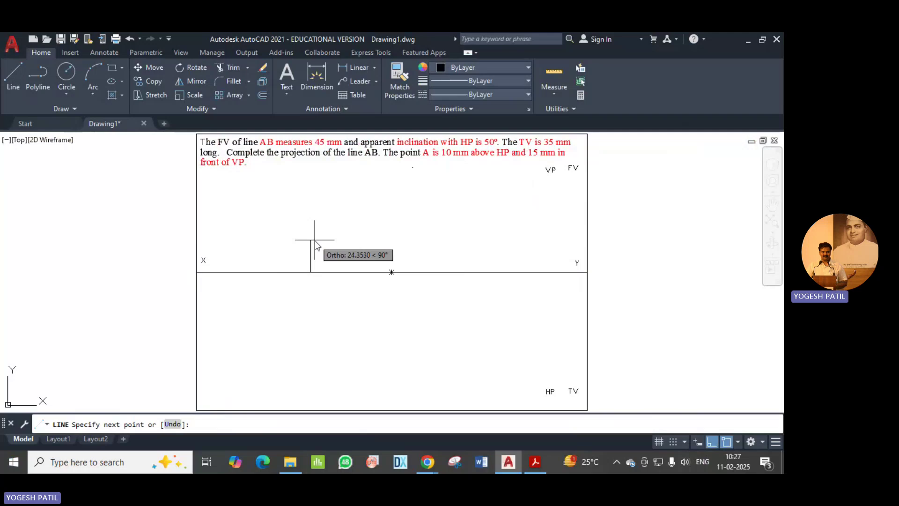
{"action": "type", "text": "10"}
{"action": "key", "text": "Return"}
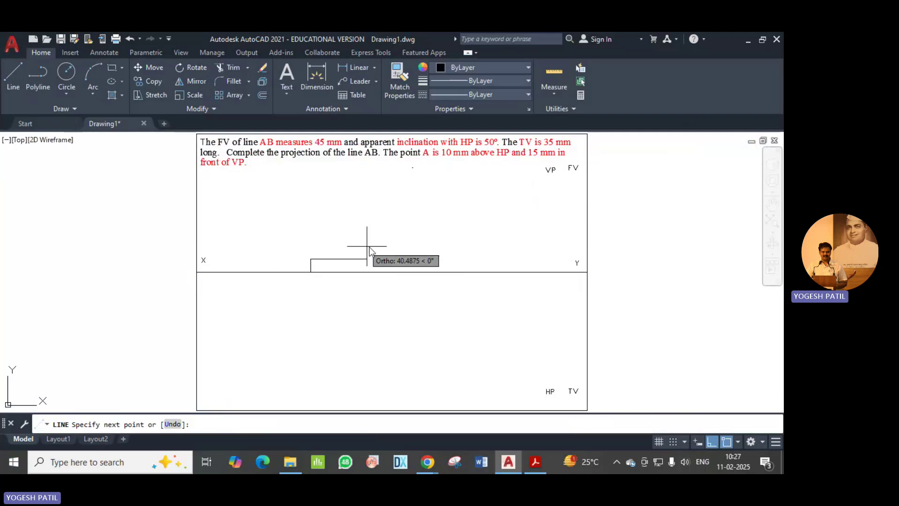
{"action": "left_click", "coordinate": [558, 259]}
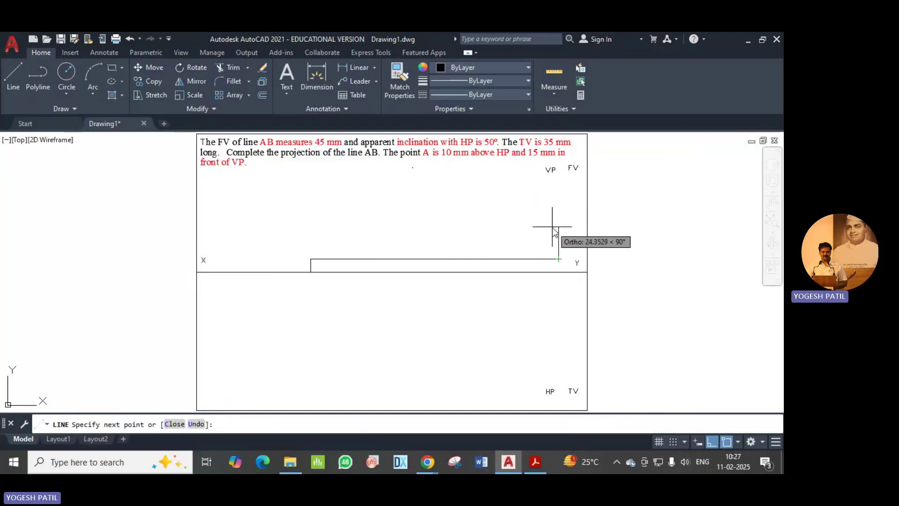
{"action": "key", "text": "Escape"}
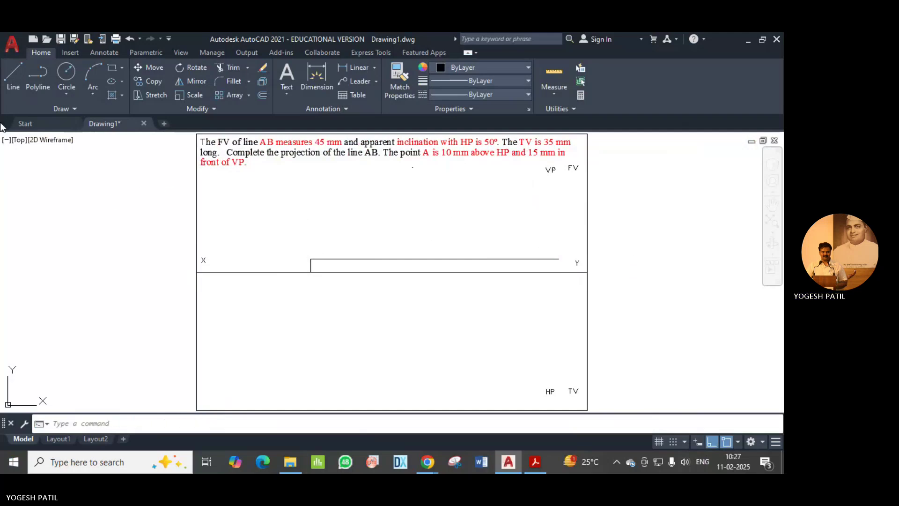
Draw a 15 mm line down from the same XY point, continuing horizontally toward Y
{"action": "left_click", "coordinate": [11, 77]}
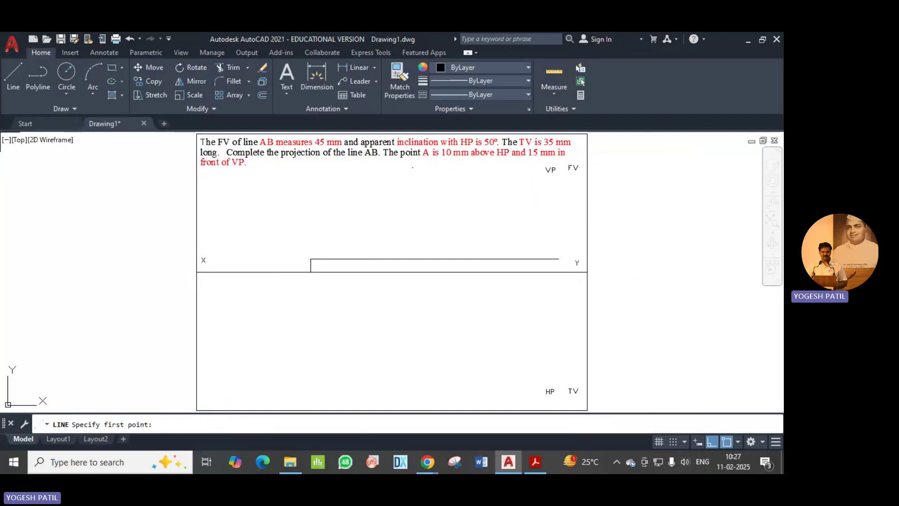
{"action": "left_click", "coordinate": [312, 273]}
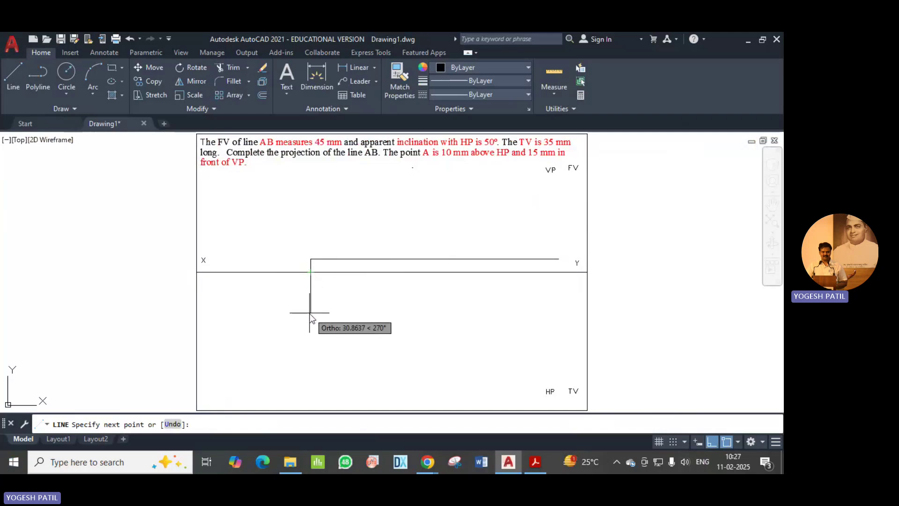
{"action": "type", "text": "15"}
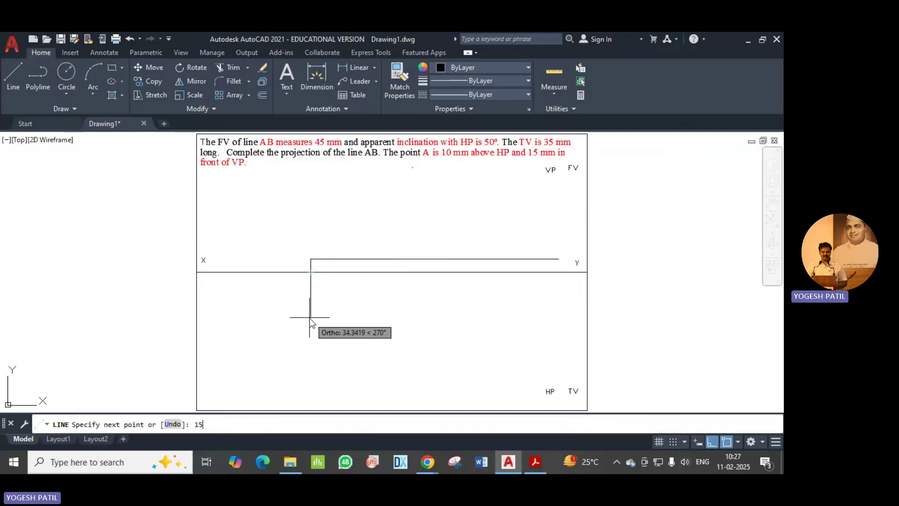
{"action": "key", "text": "Return"}
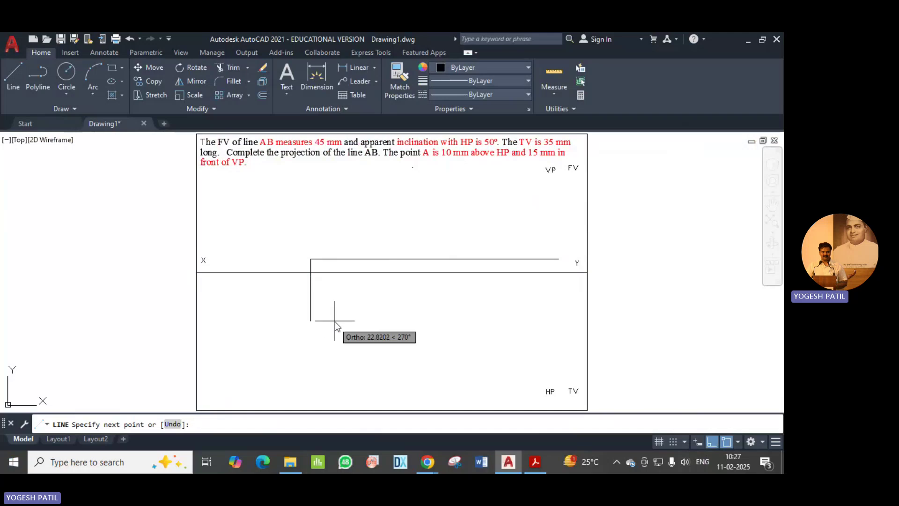
{"action": "left_click", "coordinate": [563, 292]}
{"action": "key", "text": "Escape"}
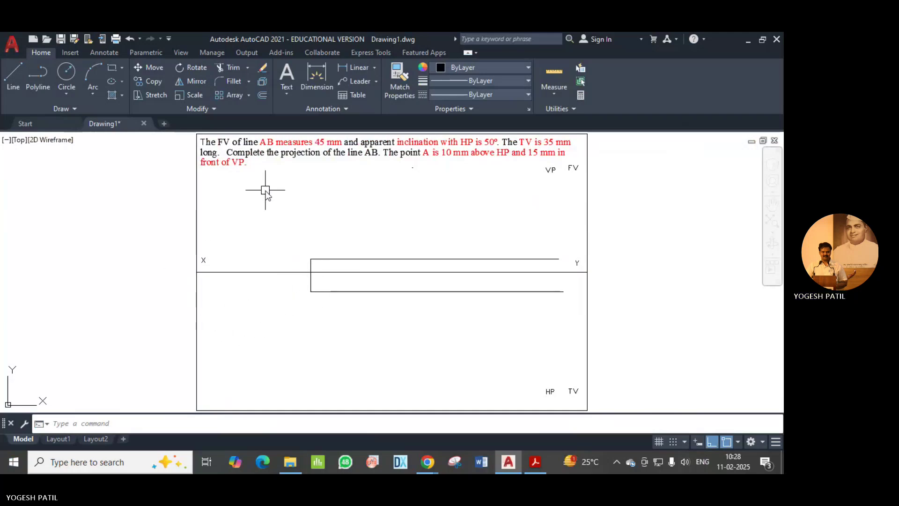
Recolour both horizontal locus lines and the short vertical line grey, colour 9
{"action": "left_click", "coordinate": [425, 258]}
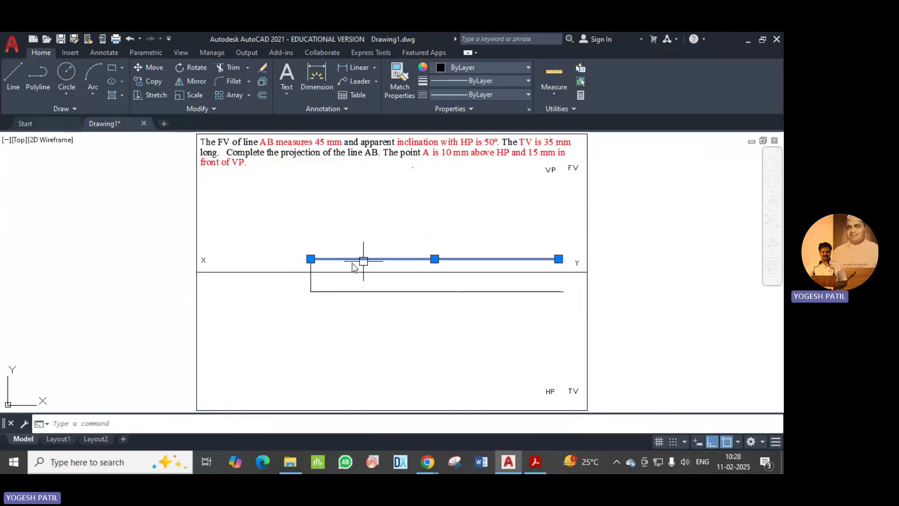
{"action": "left_click", "coordinate": [311, 280]}
{"action": "left_click", "coordinate": [364, 290]}
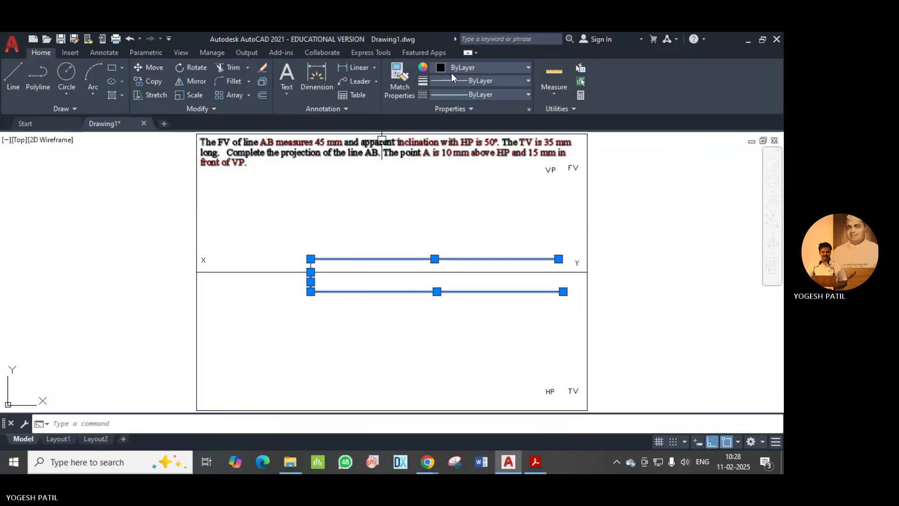
{"action": "left_click", "coordinate": [529, 67]}
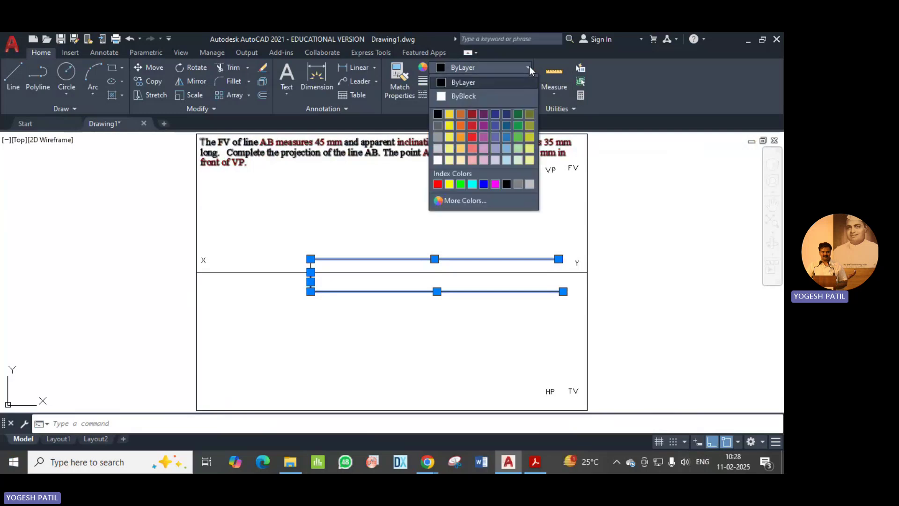
{"action": "left_click", "coordinate": [529, 184]}
{"action": "key", "text": "Escape"}
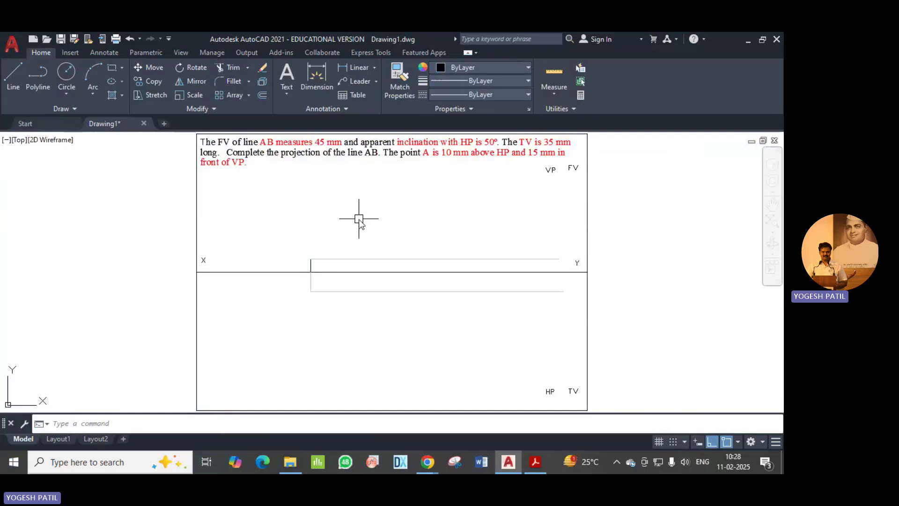
Set the short vertical projector to grey colour 9 again
{"action": "left_click", "coordinate": [310, 265]}
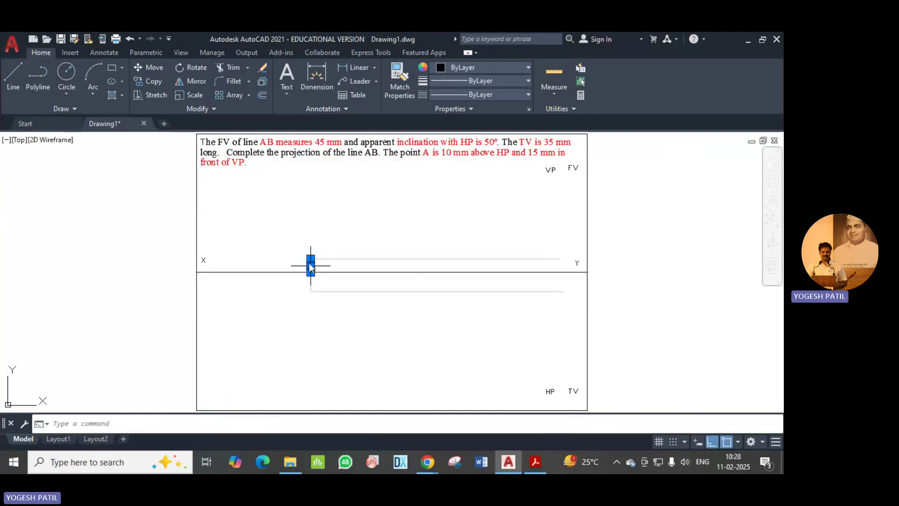
{"action": "left_click", "coordinate": [505, 69]}
{"action": "left_click", "coordinate": [530, 184]}
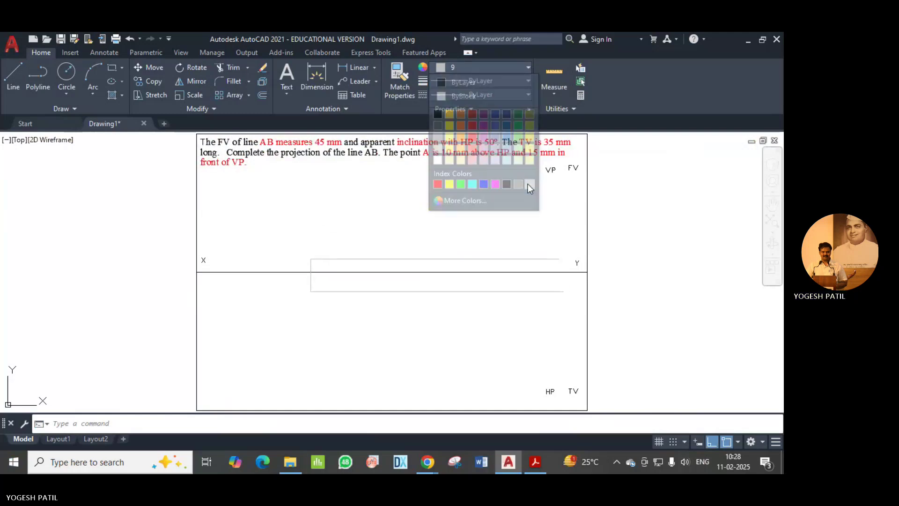
{"action": "key", "text": "Escape"}
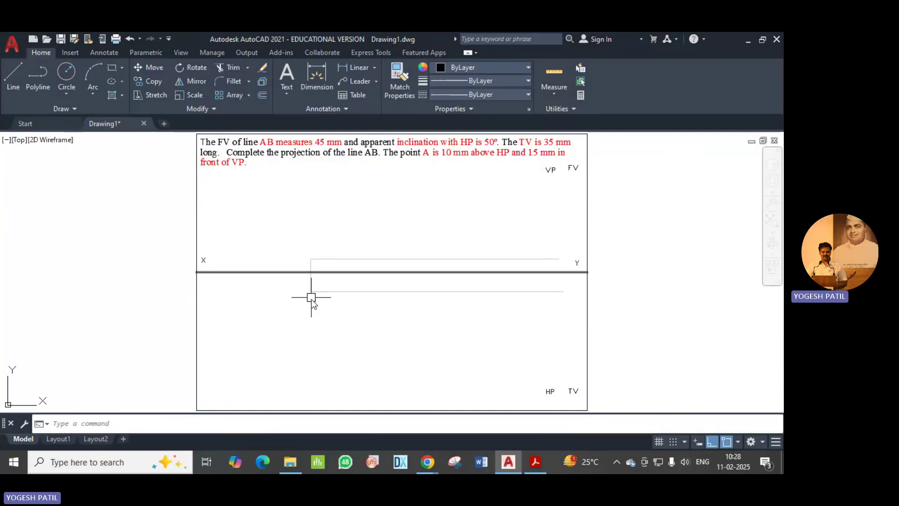
{"action": "left_click", "coordinate": [107, 426]}
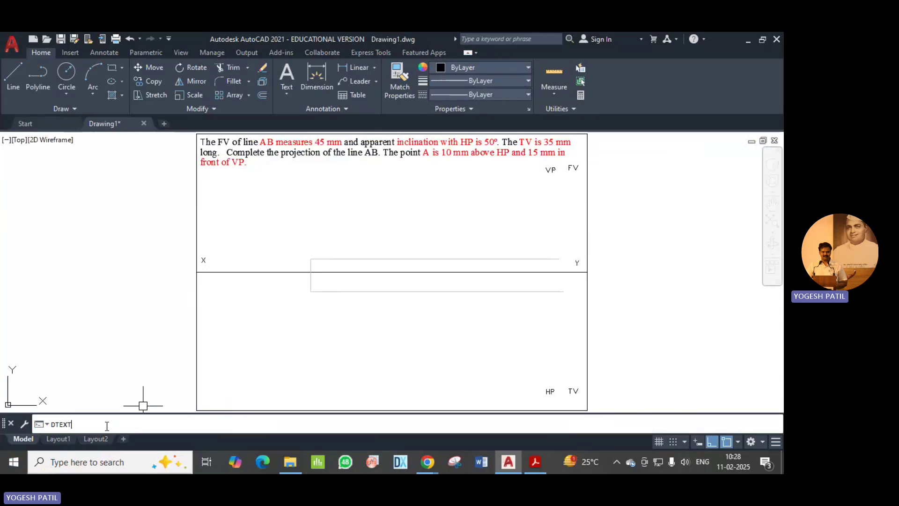
Using DTEXT at default height, label the projector ends a and a'
{"action": "type", "text": "DTEXT"}
{"action": "key", "text": "Return"}
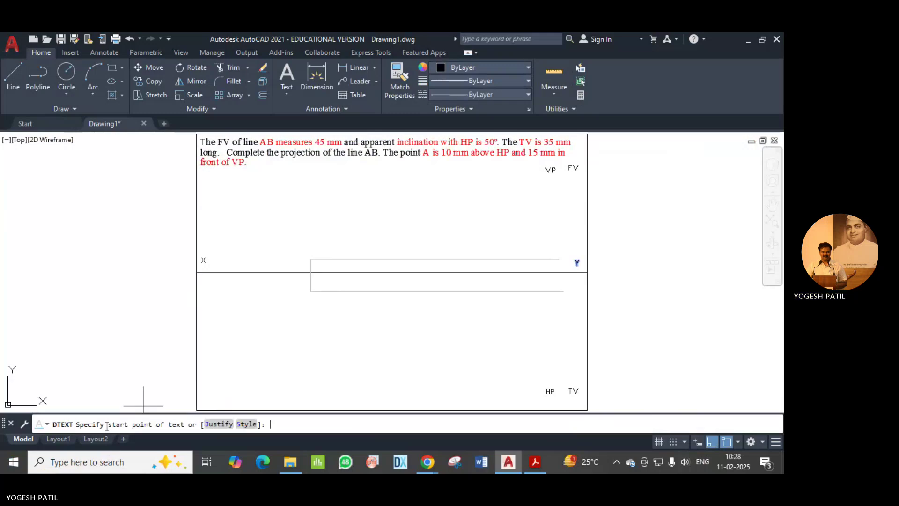
{"action": "left_click", "coordinate": [328, 196]}
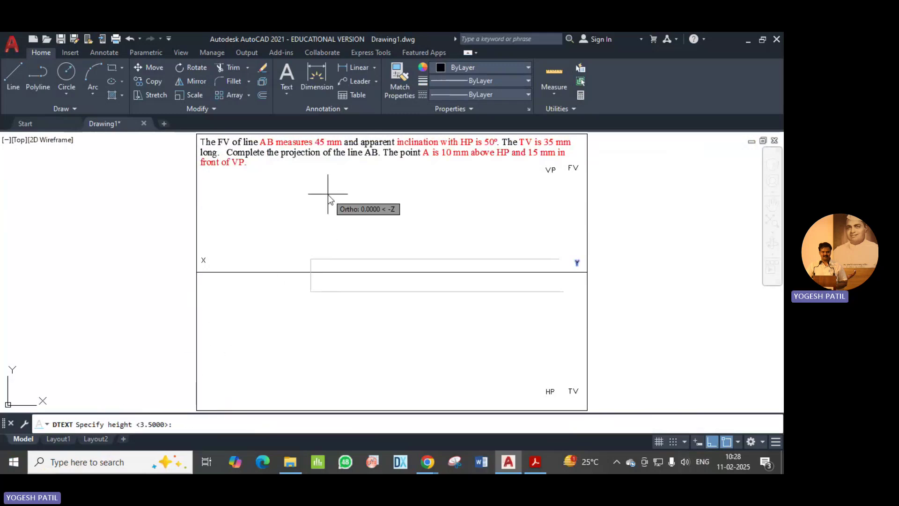
{"action": "key", "text": "Return"}
{"action": "key", "text": "Return"}
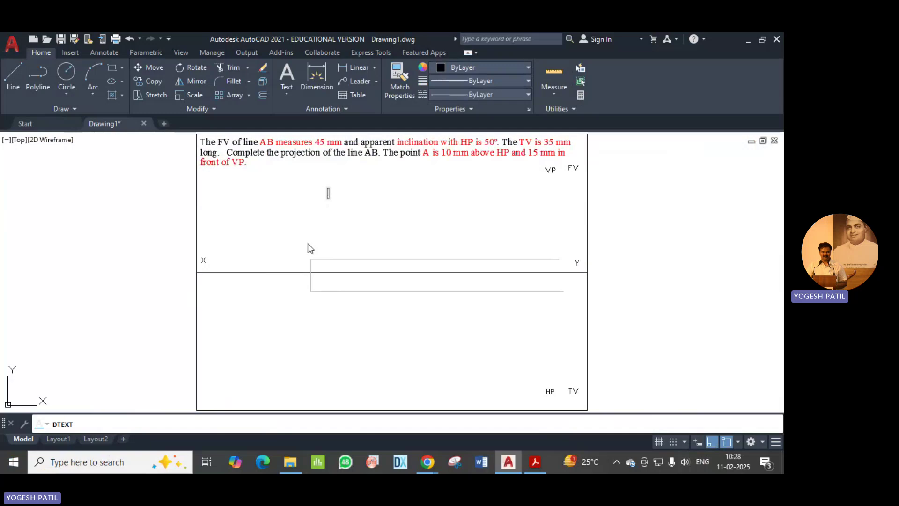
{"action": "left_click", "coordinate": [305, 259]}
{"action": "type", "text": "a"}
{"action": "left_click", "coordinate": [307, 294]}
{"action": "type", "text": "a'"}
Label the upper line 'Locus of a' and the lower line 'Locus of a''
{"action": "left_click", "coordinate": [500, 253]}
{"action": "type", "text": "Locus of a"}
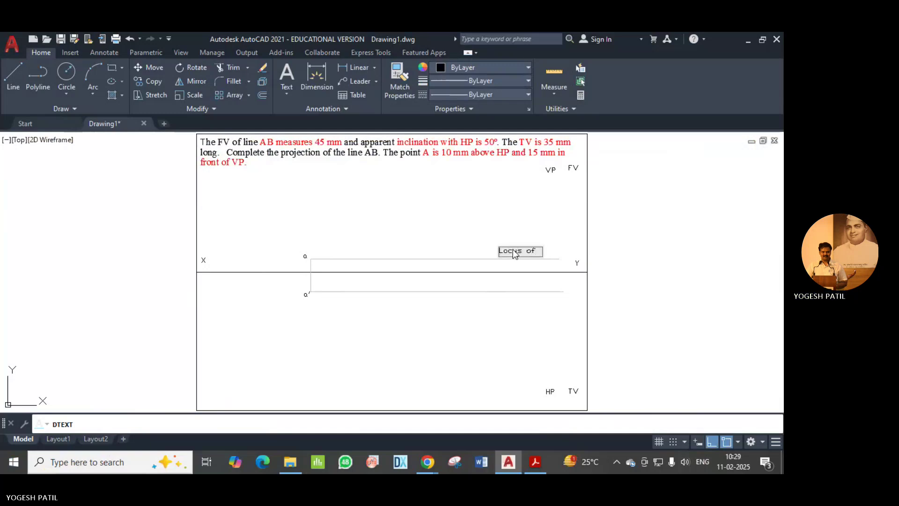
{"action": "left_click", "coordinate": [500, 287]}
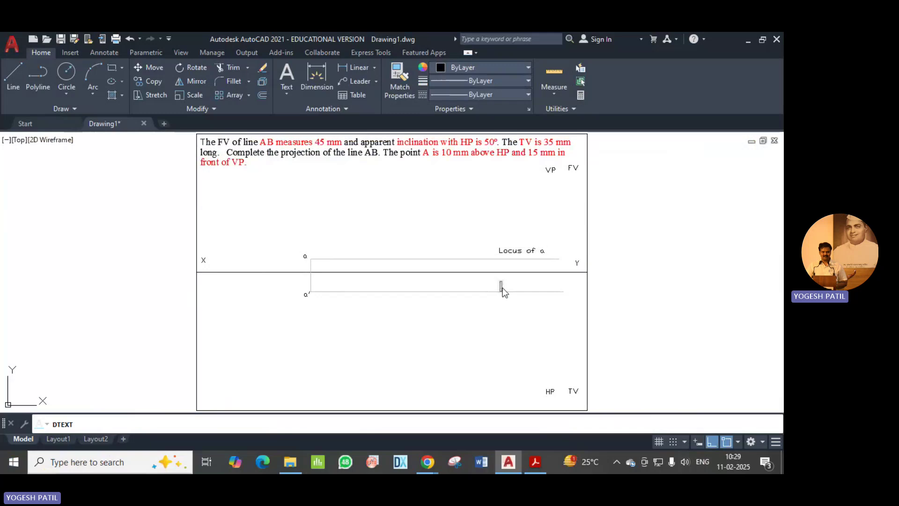
{"action": "type", "text": "Locus of a'"}
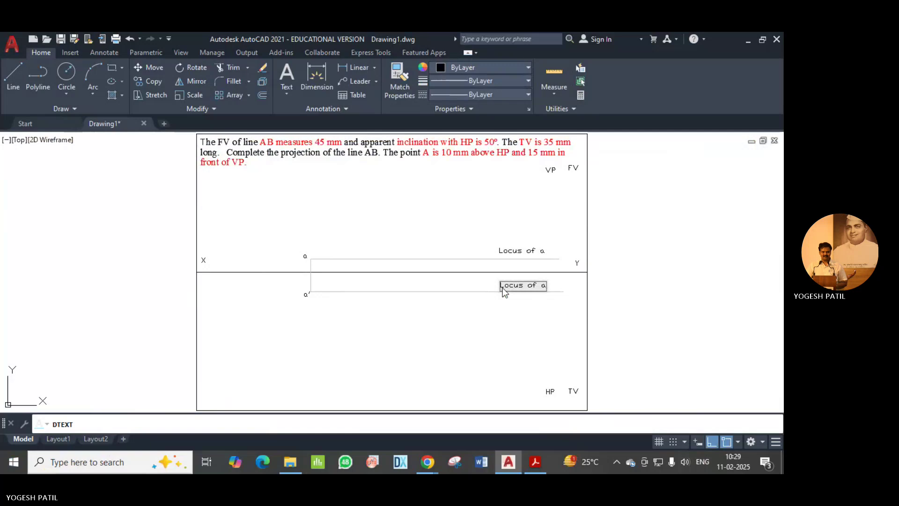
{"action": "left_click", "coordinate": [502, 318]}
{"action": "key", "text": "Escape"}
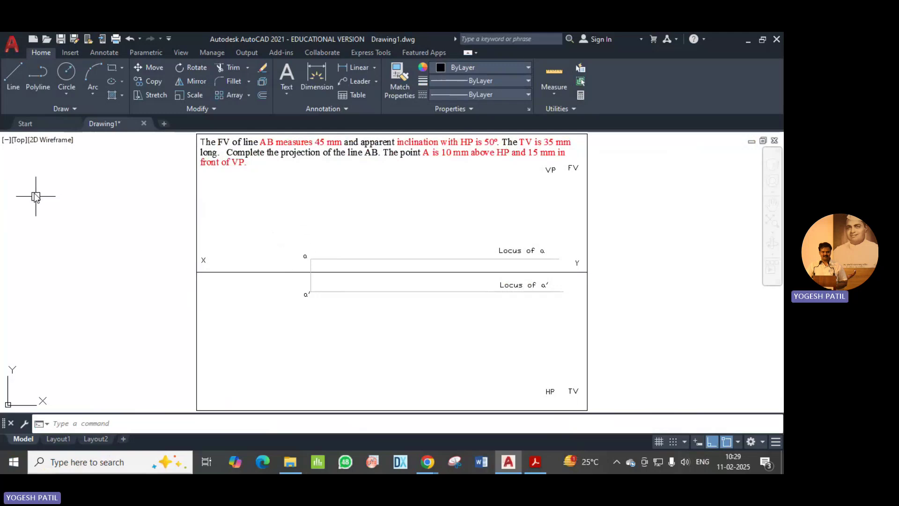
With dynamic input on, draw the front view line from a, 45 mm long at 50°
{"action": "left_click", "coordinate": [13, 88]}
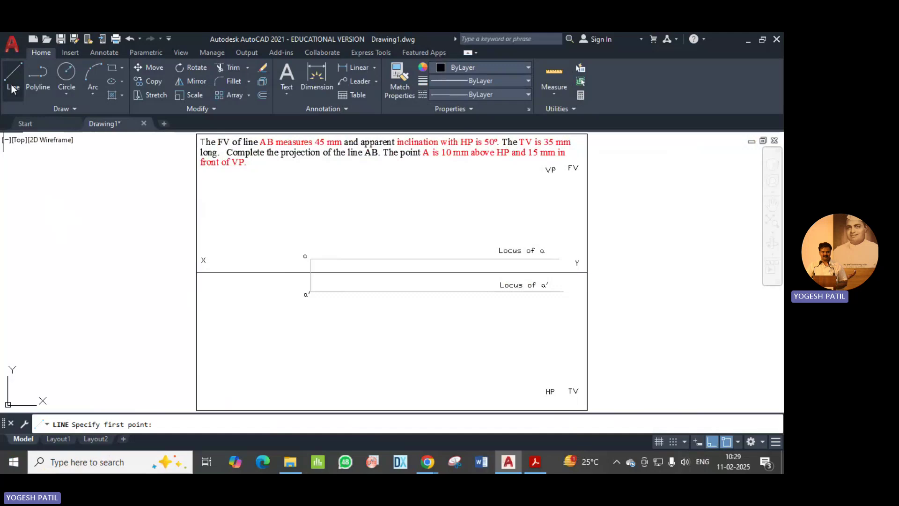
{"action": "left_click", "coordinate": [711, 441]}
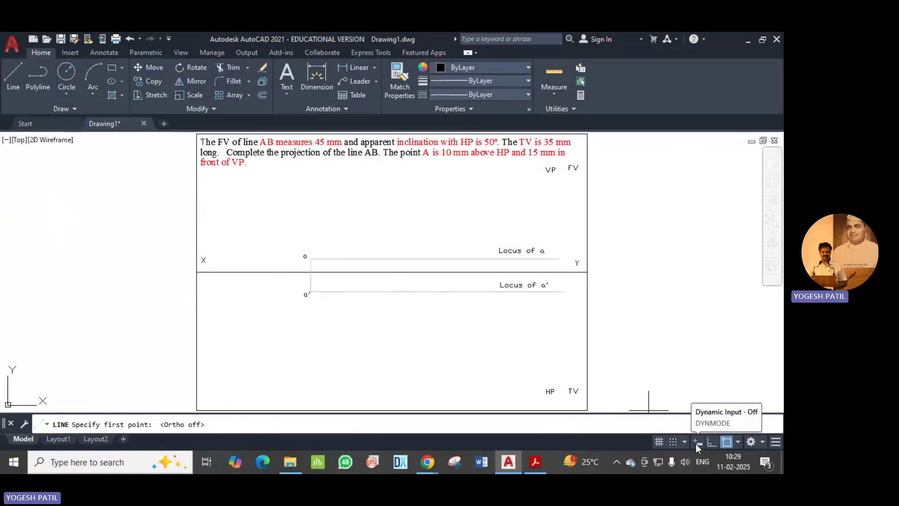
{"action": "left_click", "coordinate": [697, 442]}
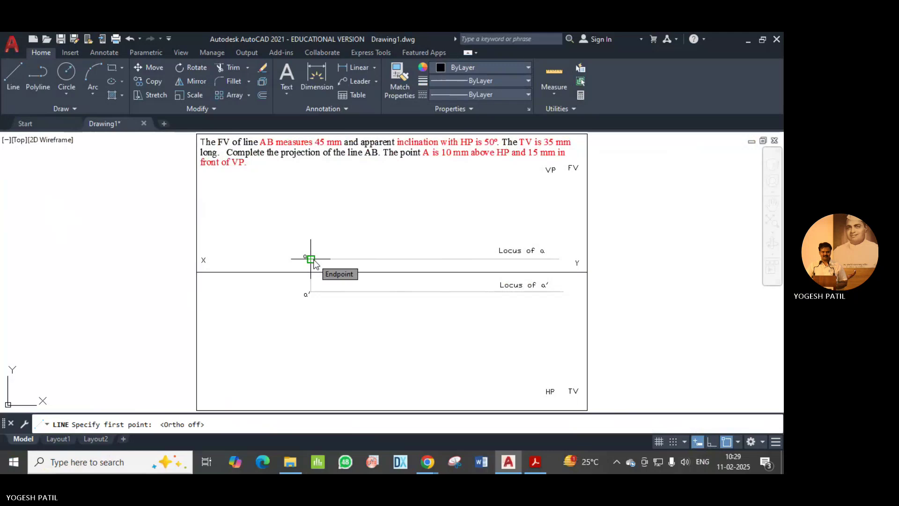
{"action": "left_click", "coordinate": [313, 262]}
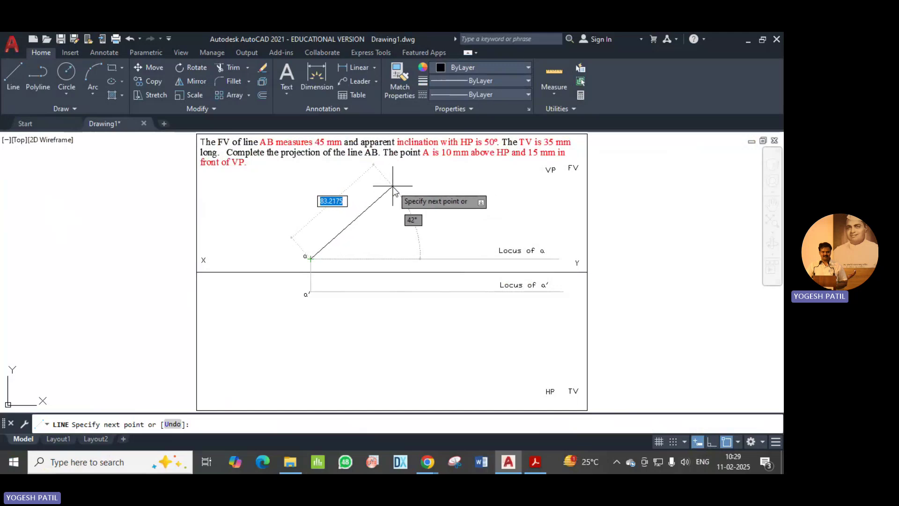
{"action": "type", "text": "4"}
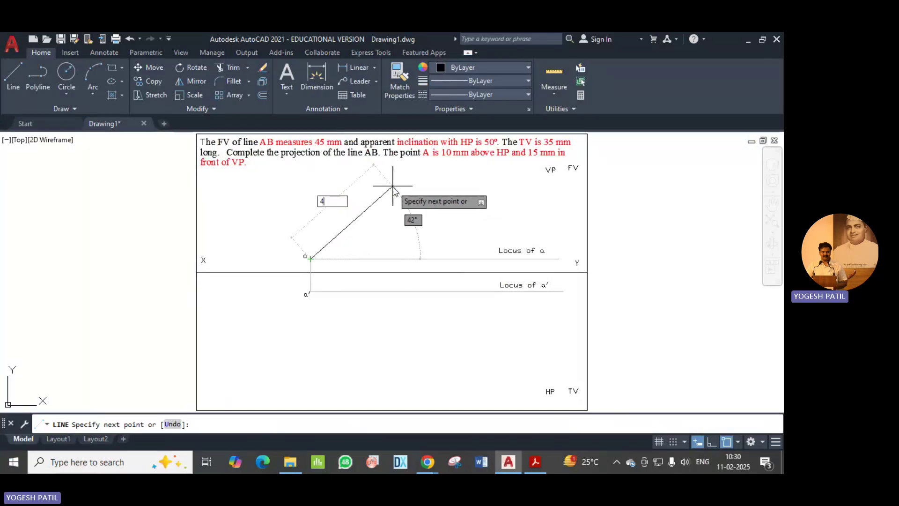
{"action": "type", "text": "5"}
{"action": "key", "text": "Tab"}
{"action": "type", "text": "5"}
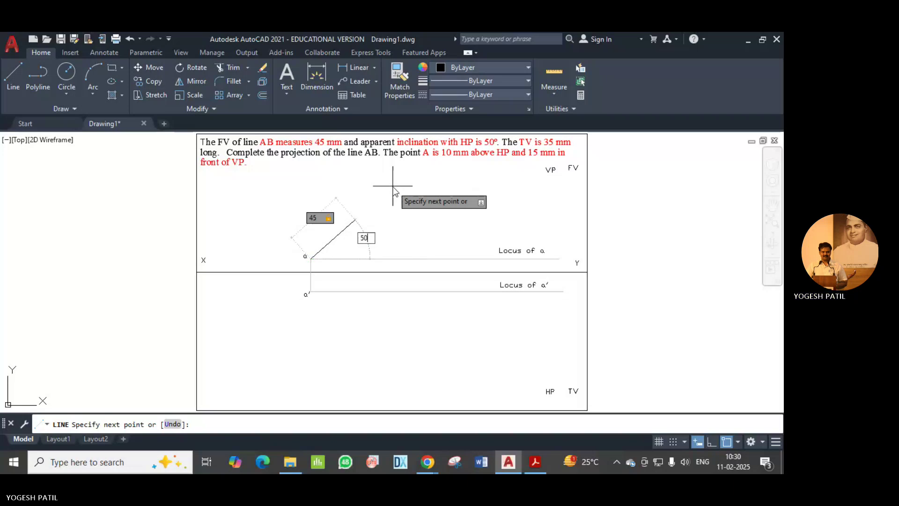
{"action": "type", "text": "0"}
{"action": "key", "text": "Return"}
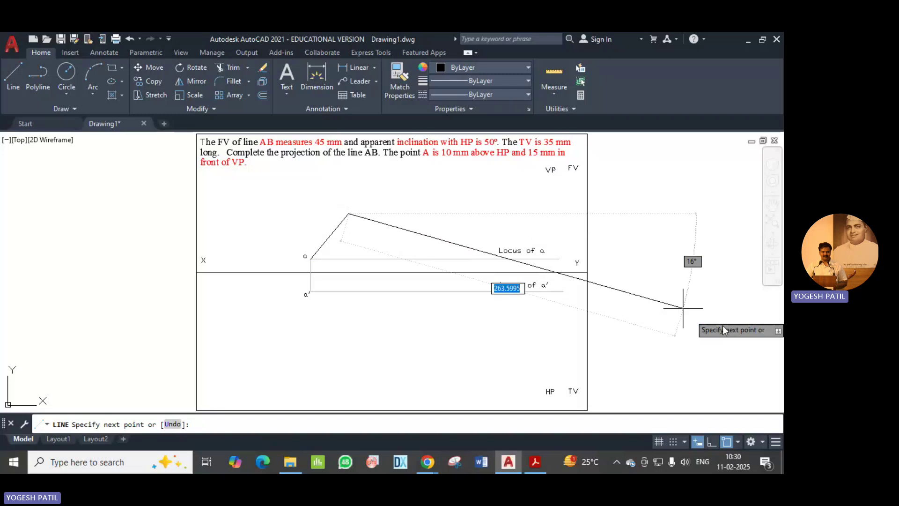
Draw a horizontal line right from the top of the front view and make it grey, colour 9
{"action": "left_click", "coordinate": [711, 443]}
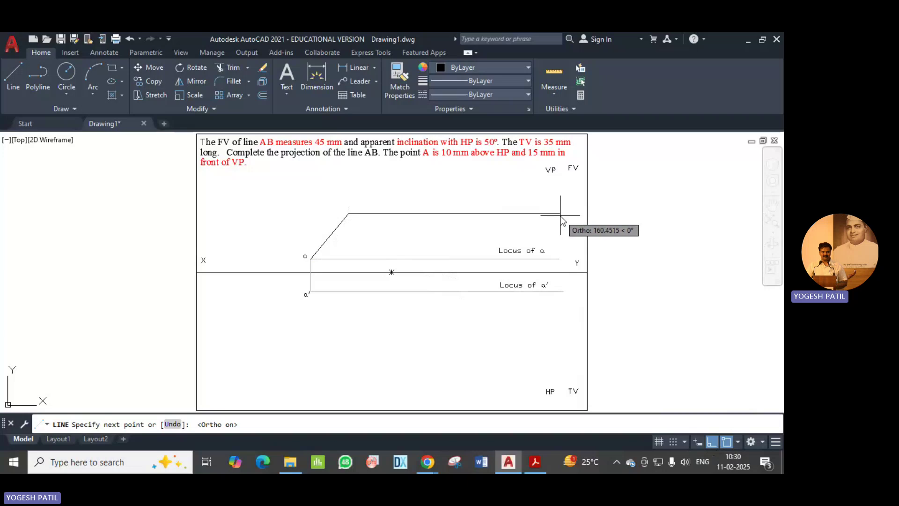
{"action": "left_click", "coordinate": [560, 214]}
{"action": "key", "text": "Return"}
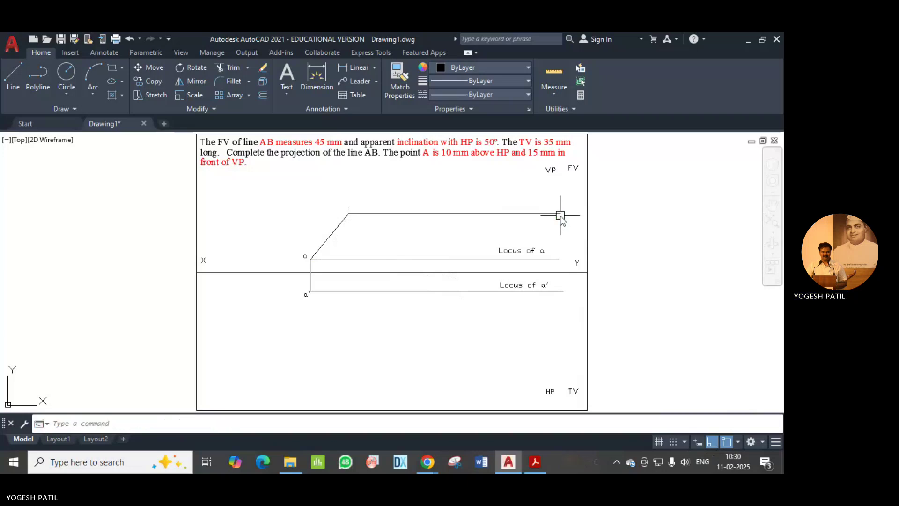
{"action": "left_click", "coordinate": [528, 212]}
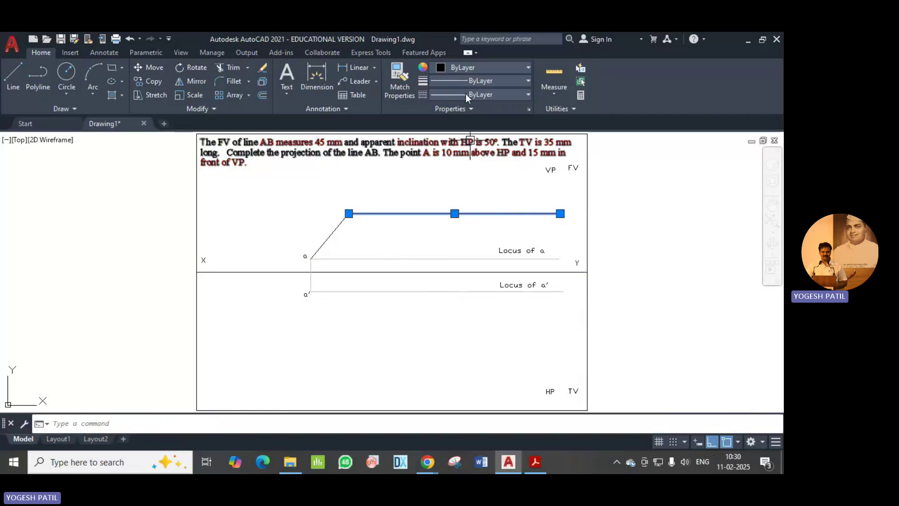
{"action": "left_click", "coordinate": [510, 67]}
{"action": "left_click", "coordinate": [530, 183]}
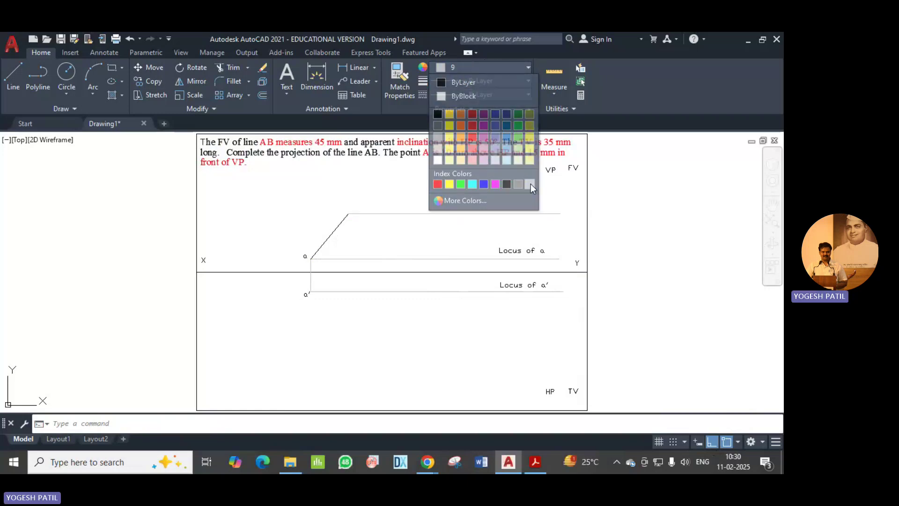
{"action": "key", "text": "Escape"}
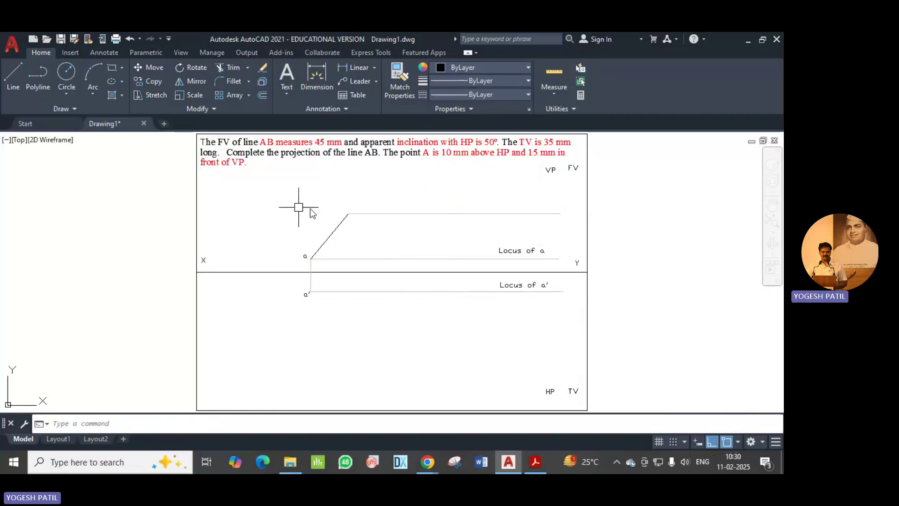
Using DTEXT, label the front view's upper end b and its horizontal line 'Locus of b'
{"action": "left_click", "coordinate": [118, 420]}
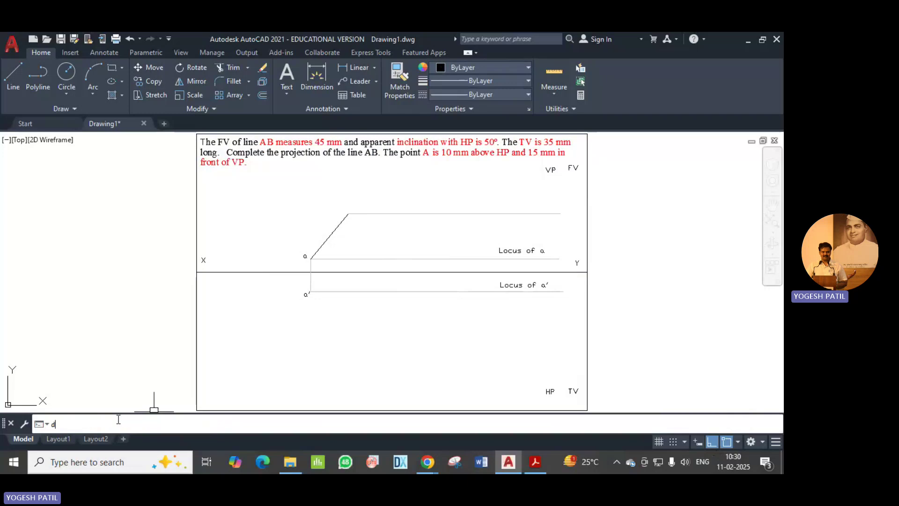
{"action": "type", "text": "dtext"}
{"action": "key", "text": "Return"}
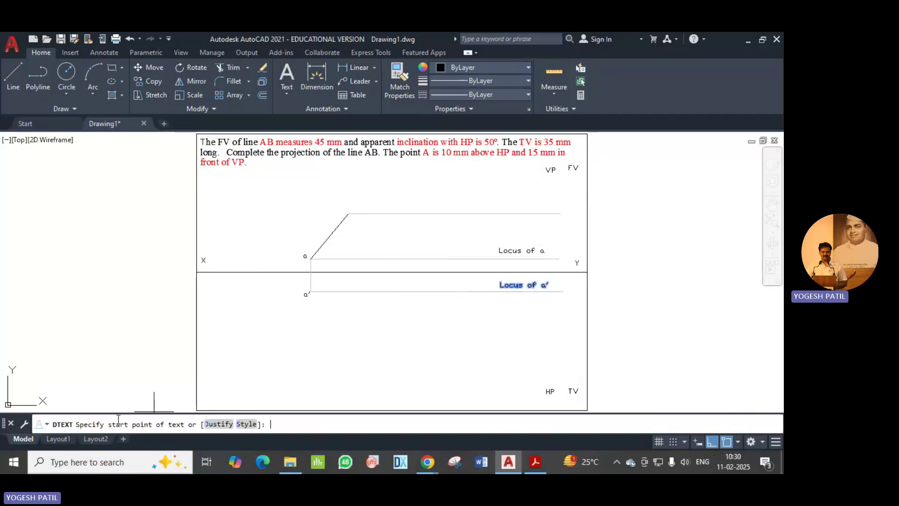
{"action": "key", "text": "Return"}
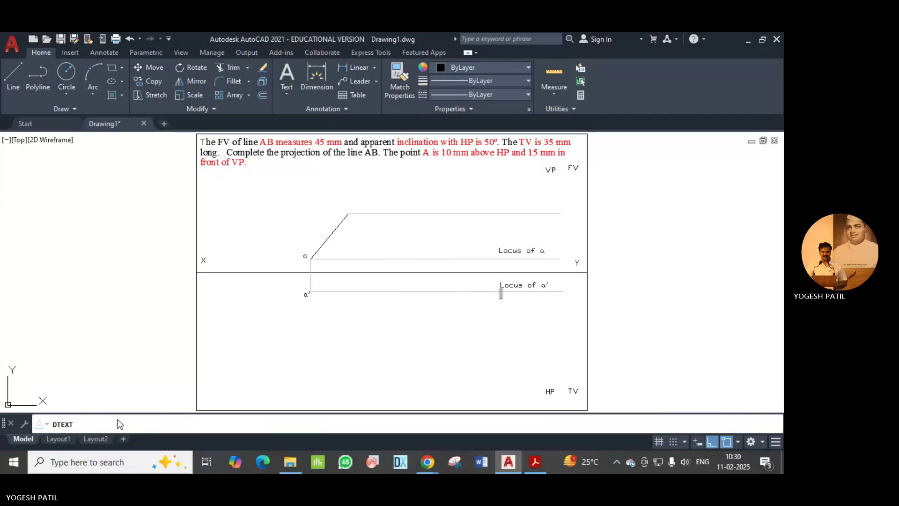
{"action": "left_click", "coordinate": [329, 194]}
{"action": "left_click", "coordinate": [345, 205]}
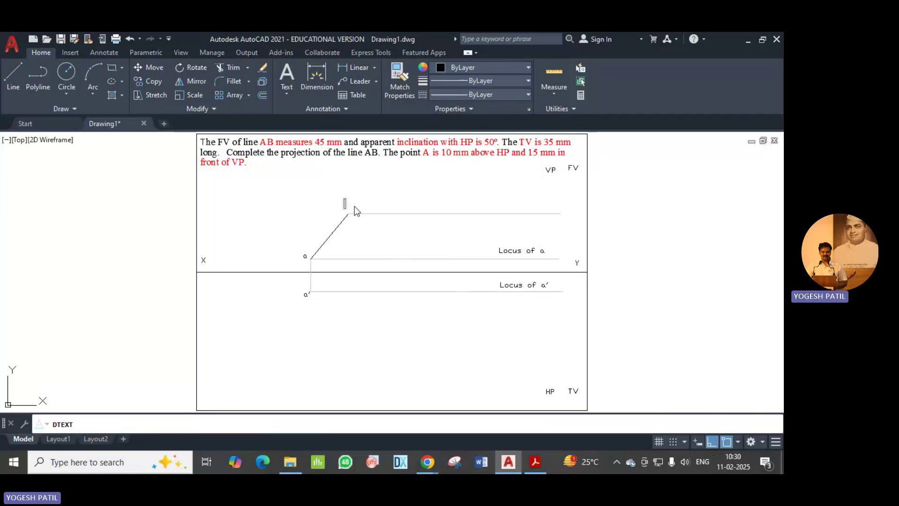
{"action": "left_click", "coordinate": [501, 208]}
{"action": "type", "text": "Locu"}
{"action": "type", "text": "s of b"}
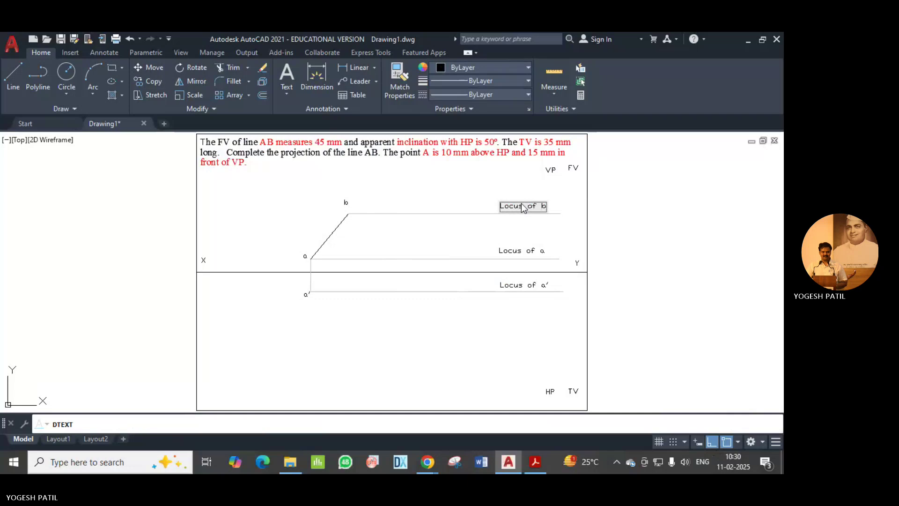
{"action": "left_click", "coordinate": [555, 207]}
{"action": "key", "text": "Return"}
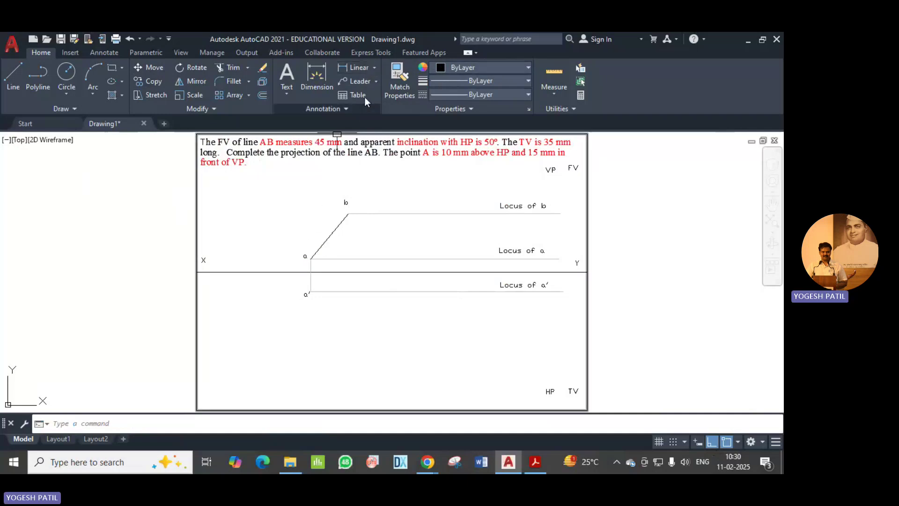
Add an aligned 45 dimension along line ab from a to b
{"action": "left_click", "coordinate": [375, 67]}
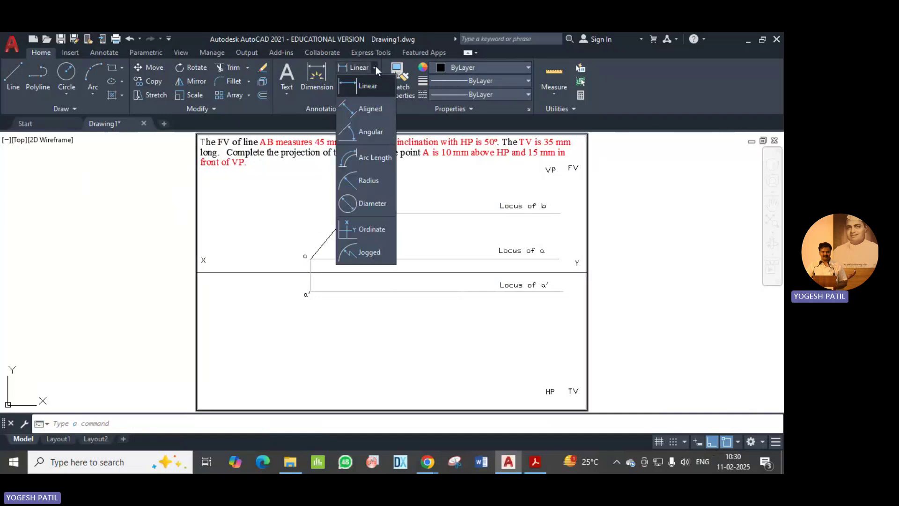
{"action": "left_click", "coordinate": [365, 113]}
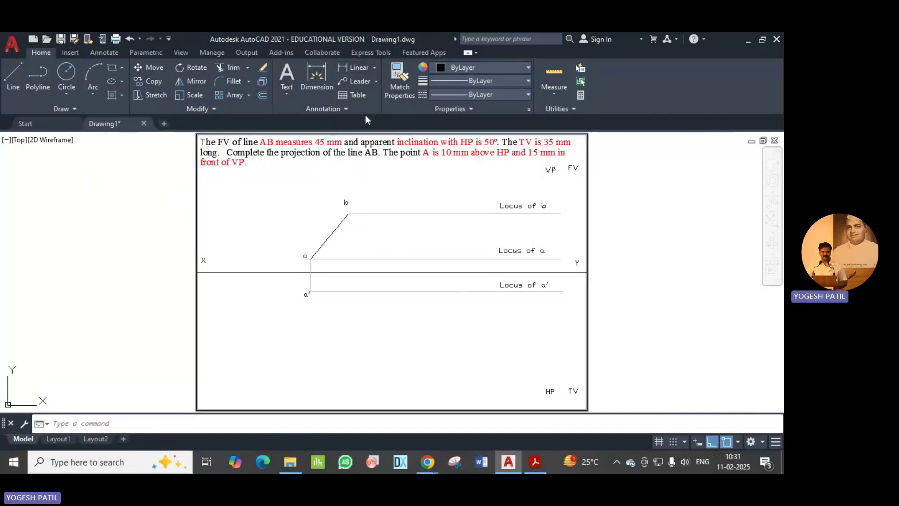
{"action": "left_click", "coordinate": [310, 258]}
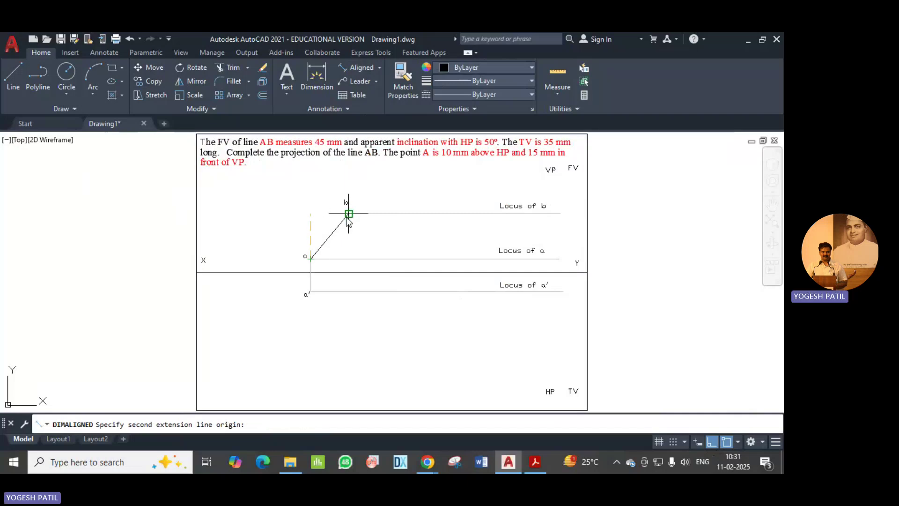
{"action": "left_click", "coordinate": [348, 214]}
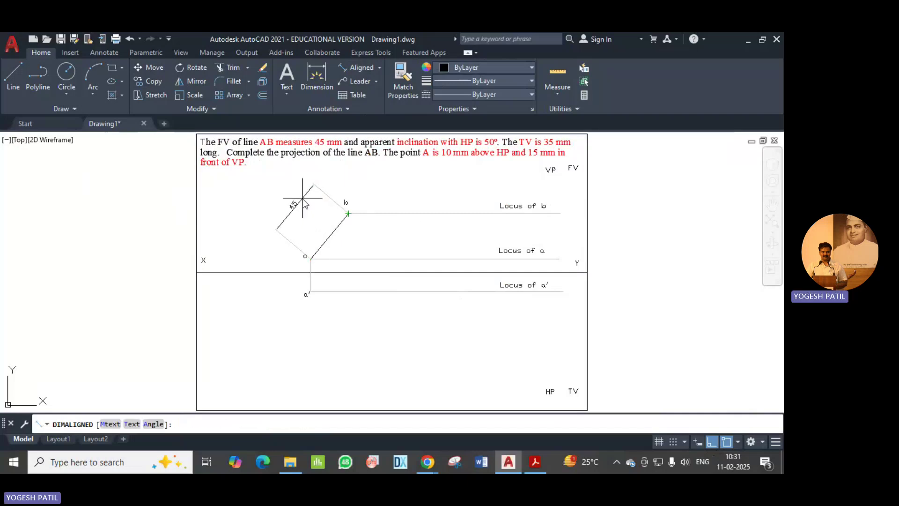
{"action": "left_click", "coordinate": [306, 199]}
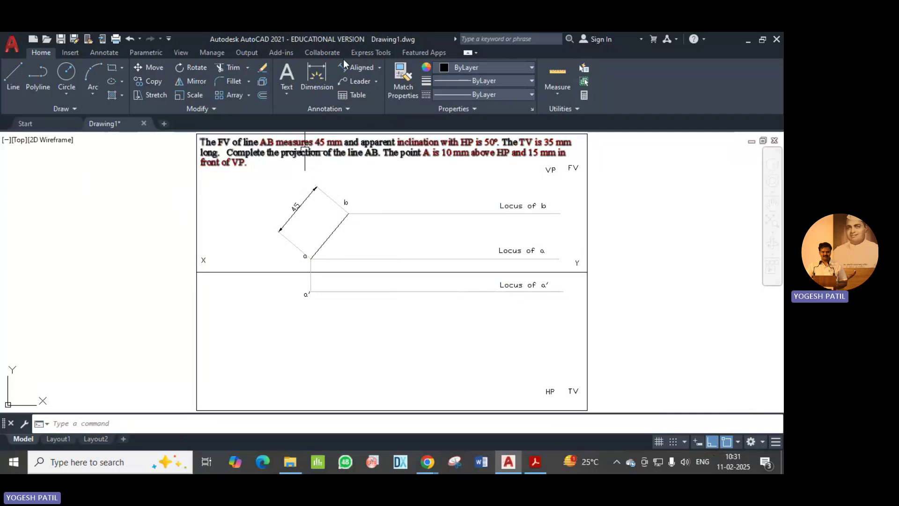
Add a 50° angular dimension between ab and the Locus of a line
{"action": "left_click", "coordinate": [380, 68]}
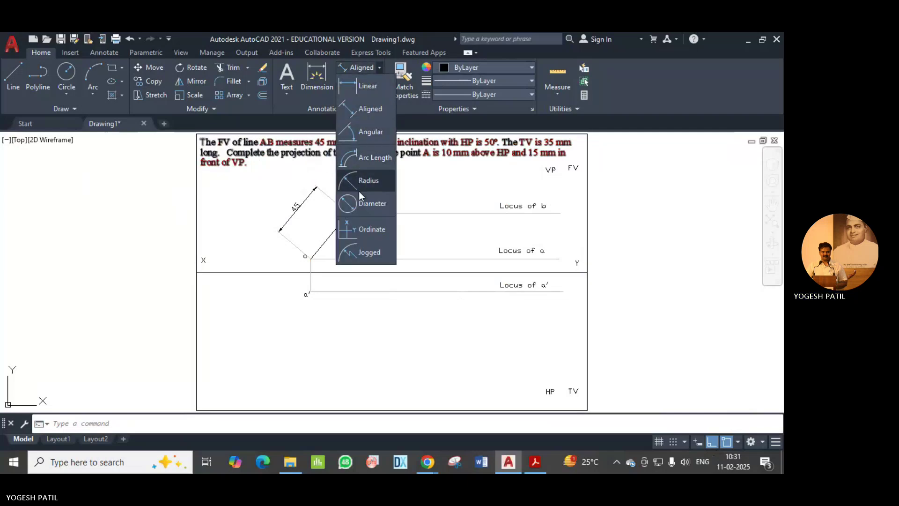
{"action": "left_click", "coordinate": [361, 138]}
{"action": "left_click", "coordinate": [332, 235]}
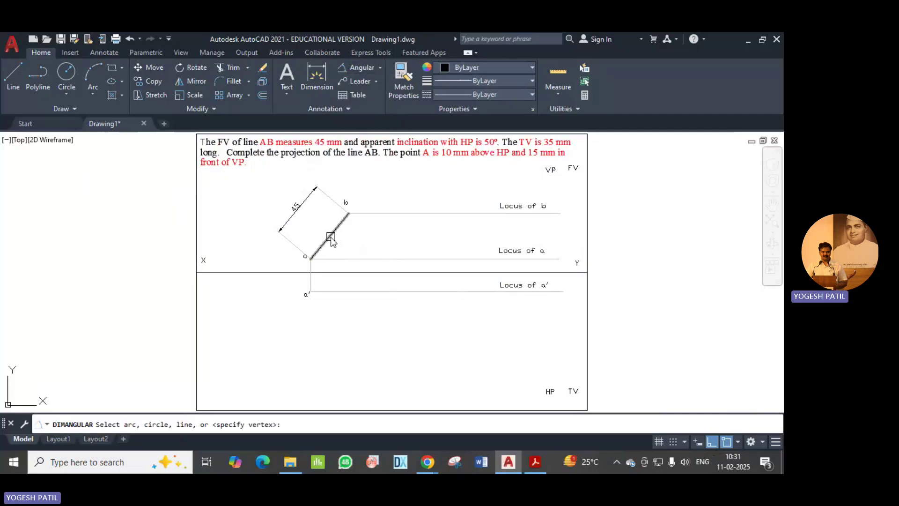
{"action": "left_click", "coordinate": [348, 254]}
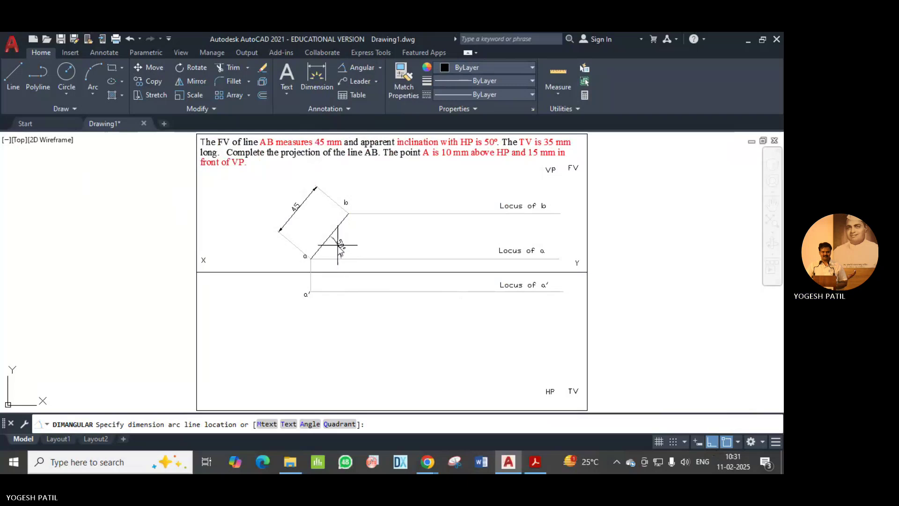
{"action": "left_click", "coordinate": [345, 242]}
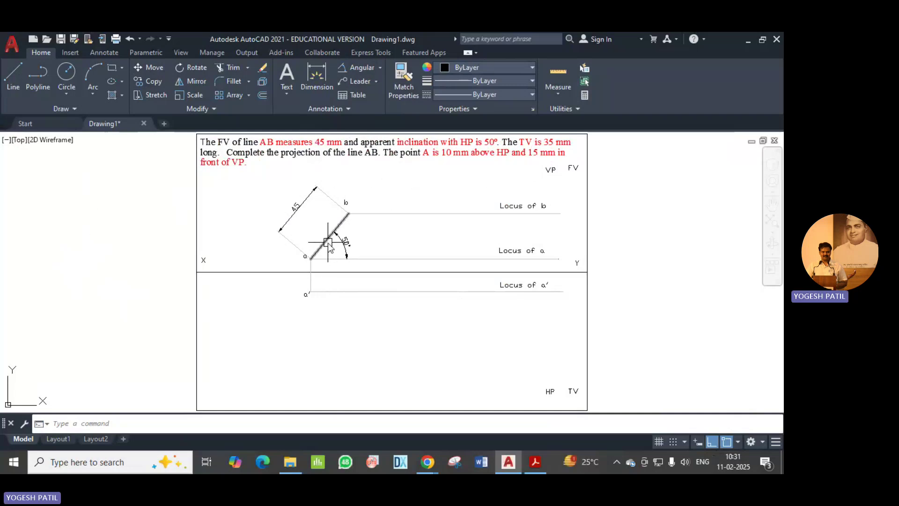
{"action": "mouse_move", "coordinate": [328, 242]}
Draw a vertical projector from b down into the top view and colour it grey 9
{"action": "left_click", "coordinate": [13, 77]}
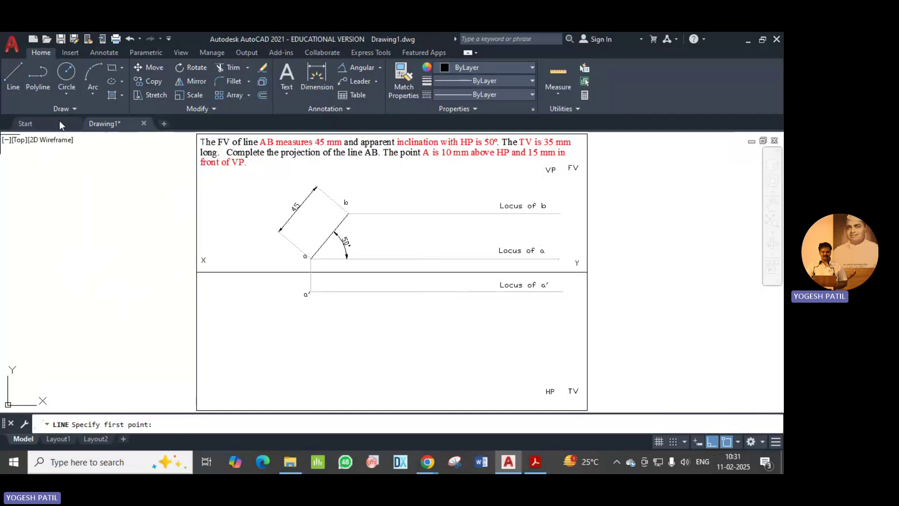
{"action": "left_click", "coordinate": [351, 213]}
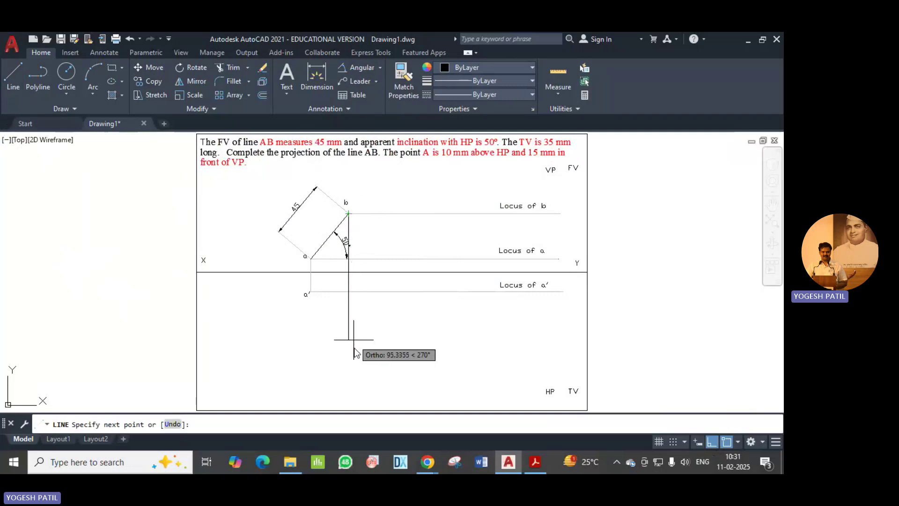
{"action": "left_click", "coordinate": [349, 395]}
{"action": "key", "text": "Escape"}
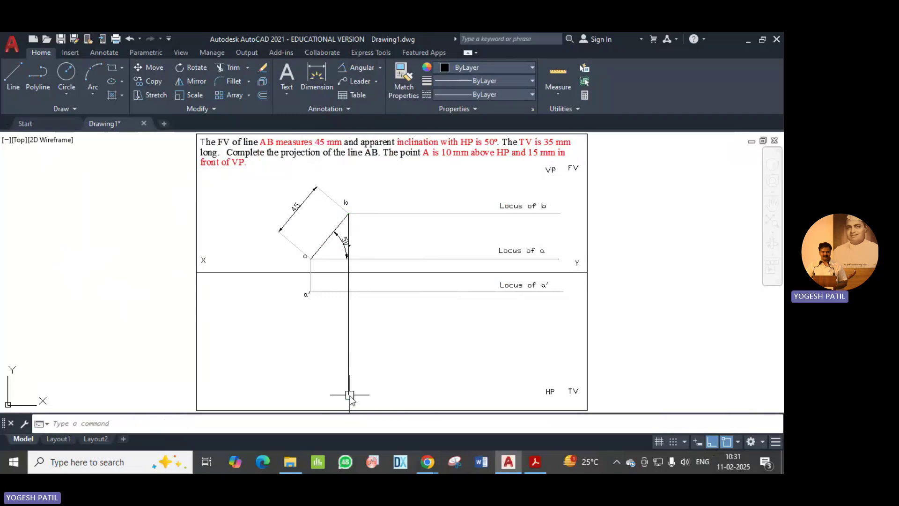
{"action": "left_click", "coordinate": [349, 356]}
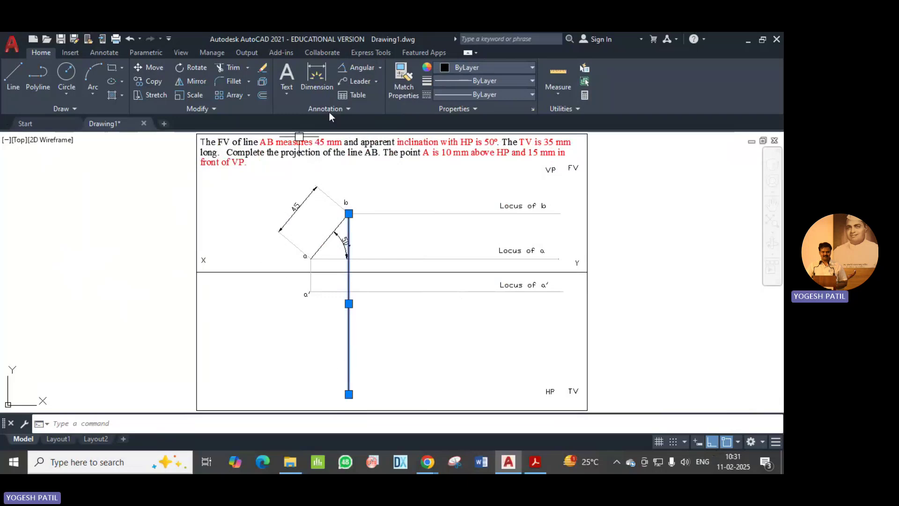
{"action": "left_click", "coordinate": [504, 66]}
{"action": "left_click", "coordinate": [534, 184]}
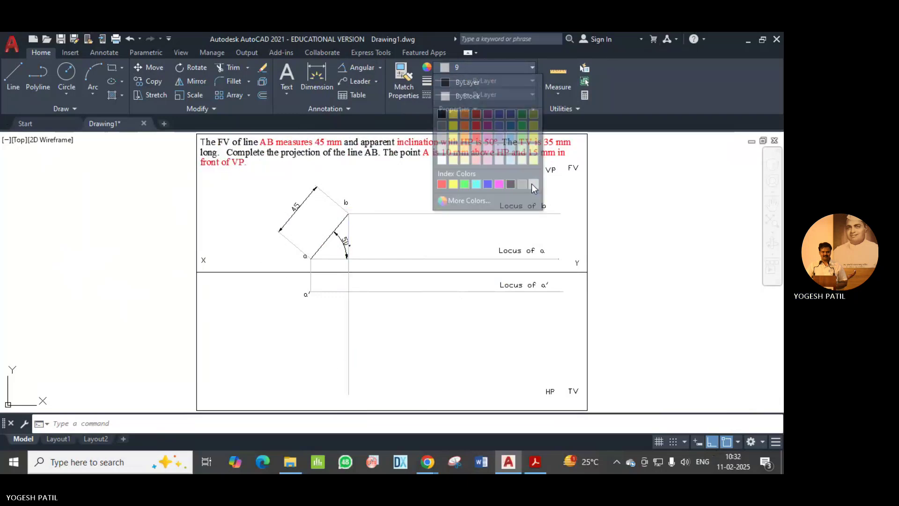
{"action": "key", "text": "Escape"}
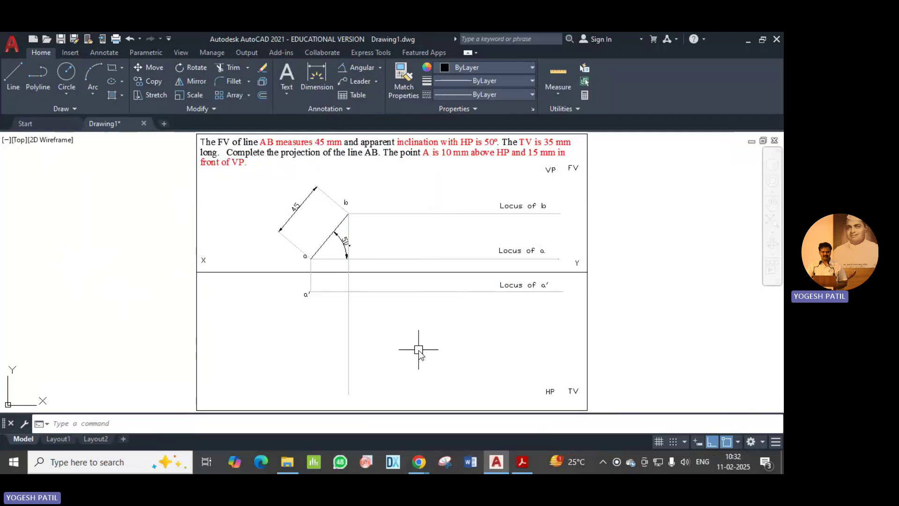
Draw a circle of radius 35 centred on point a'
{"action": "left_click", "coordinate": [68, 72]}
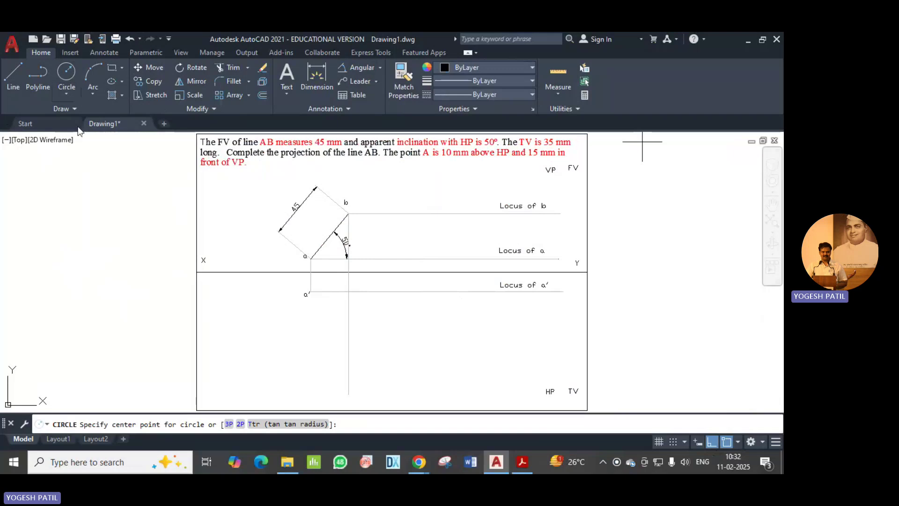
{"action": "left_click", "coordinate": [313, 293]}
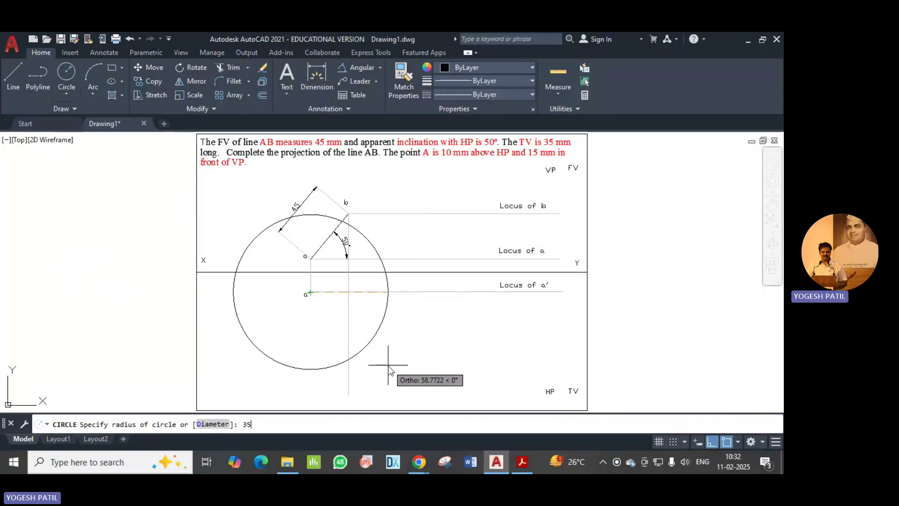
{"action": "key", "text": "Return"}
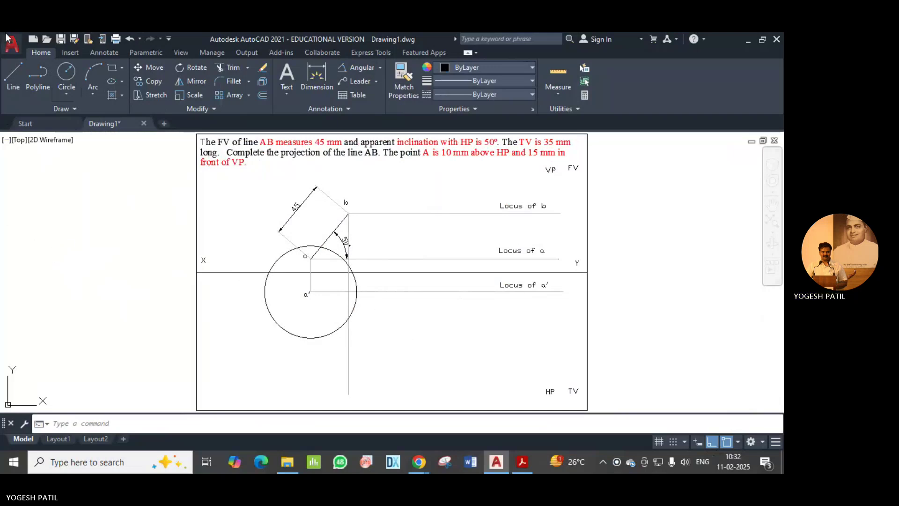
Draw a line from a' to where the circle crosses b's projector, with Ortho off for this line only
{"action": "left_click", "coordinate": [12, 71]}
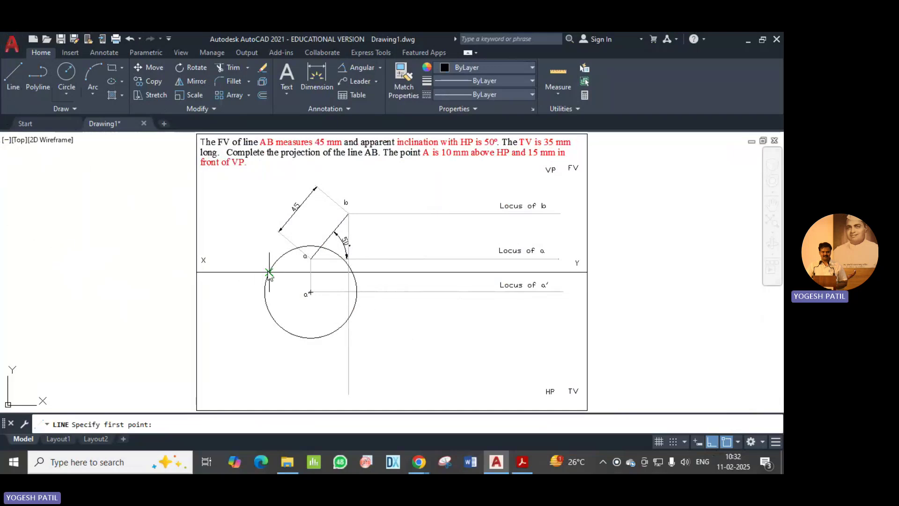
{"action": "left_click", "coordinate": [311, 291]}
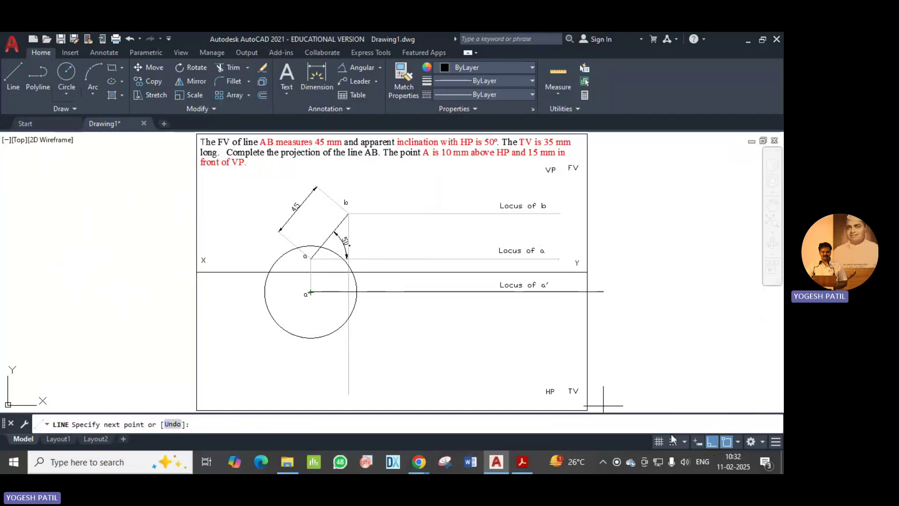
{"action": "left_click", "coordinate": [713, 442]}
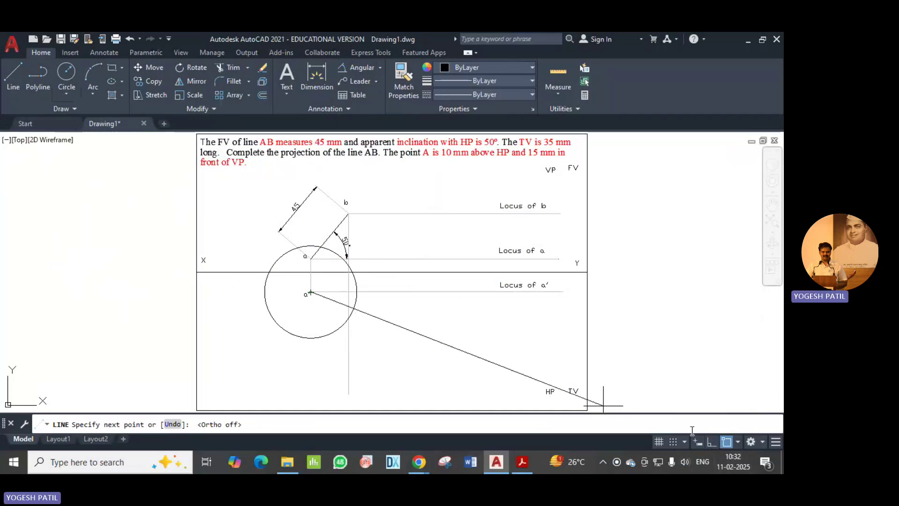
{"action": "left_click", "coordinate": [348, 319]}
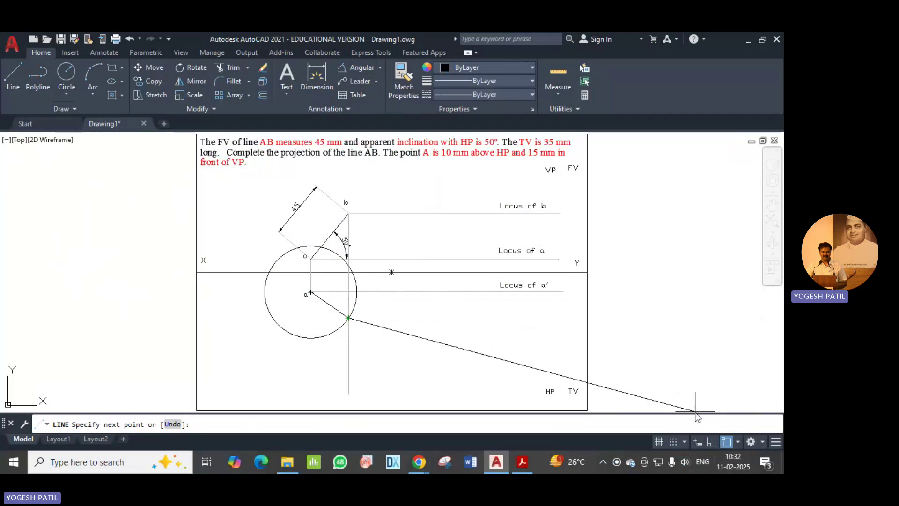
{"action": "left_click", "coordinate": [708, 444]}
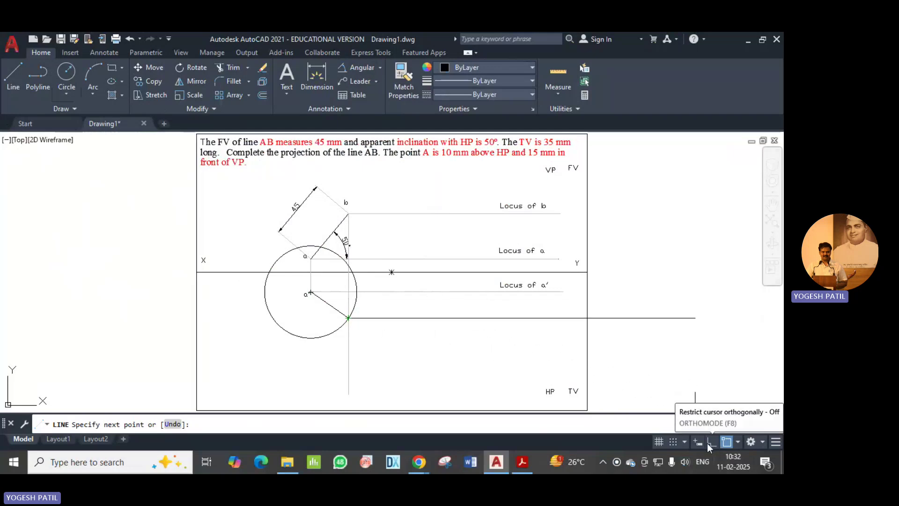
Finish the horizontal projector from the circle intersection and make it light grey
{"action": "left_click", "coordinate": [571, 319]}
{"action": "key", "text": "Return"}
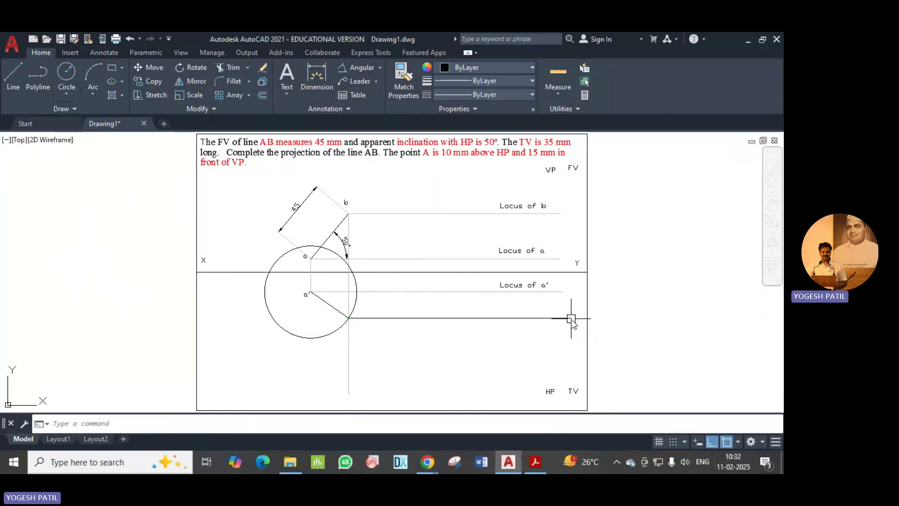
{"action": "left_click", "coordinate": [451, 318]}
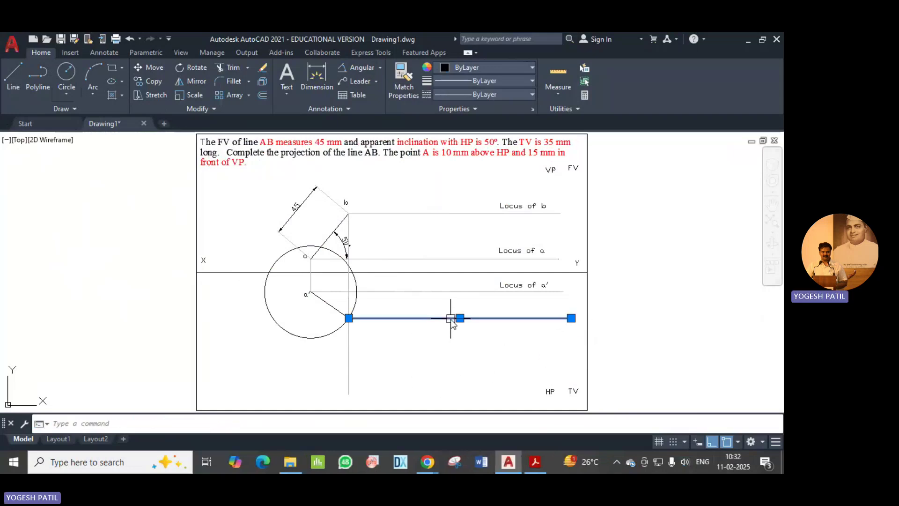
{"action": "left_click", "coordinate": [494, 68]}
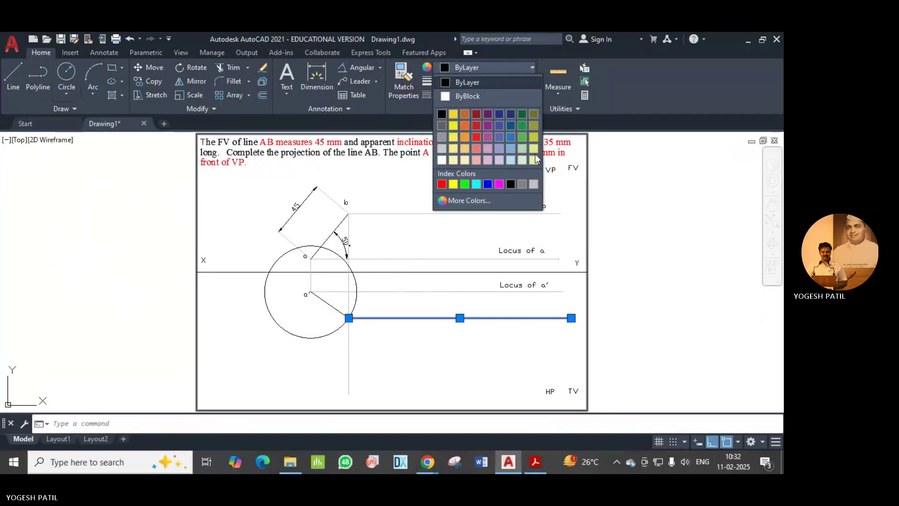
{"action": "left_click", "coordinate": [534, 184]}
{"action": "key", "text": "Escape"}
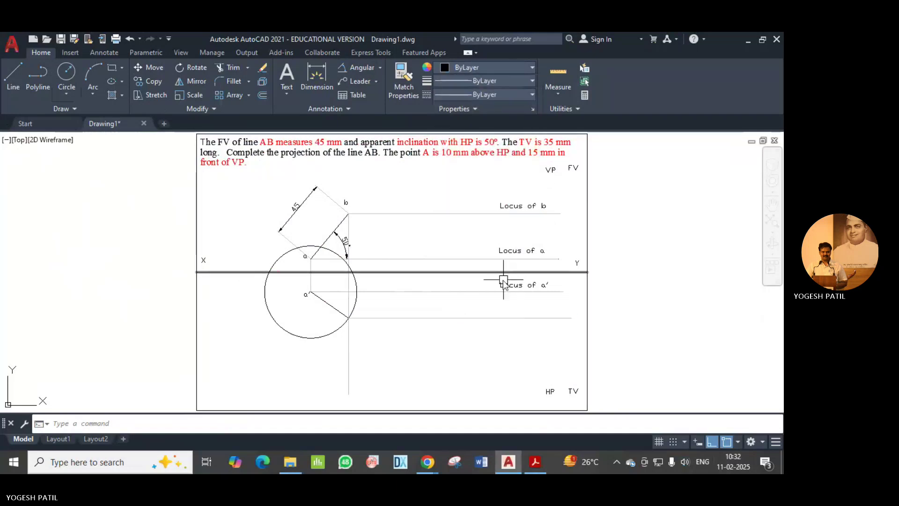
Make the circle around a' light grey as well
{"action": "left_click", "coordinate": [357, 305]}
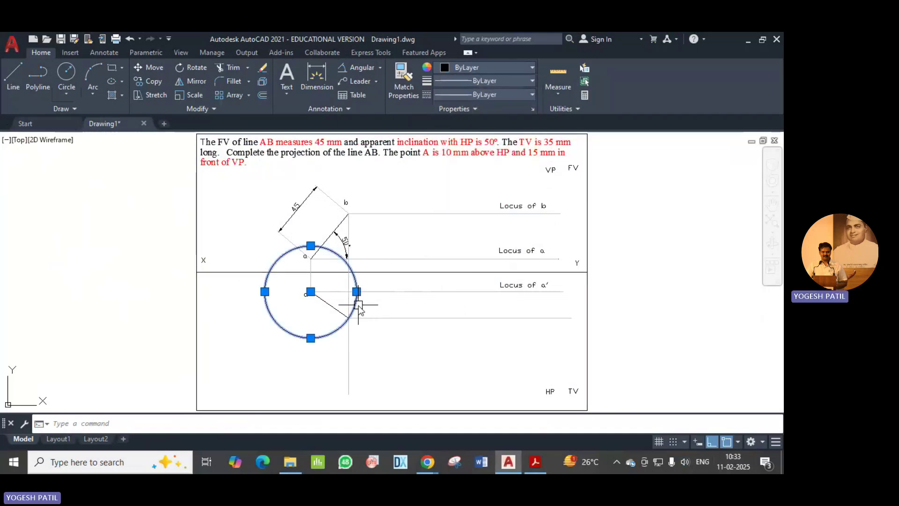
{"action": "left_click", "coordinate": [516, 69]}
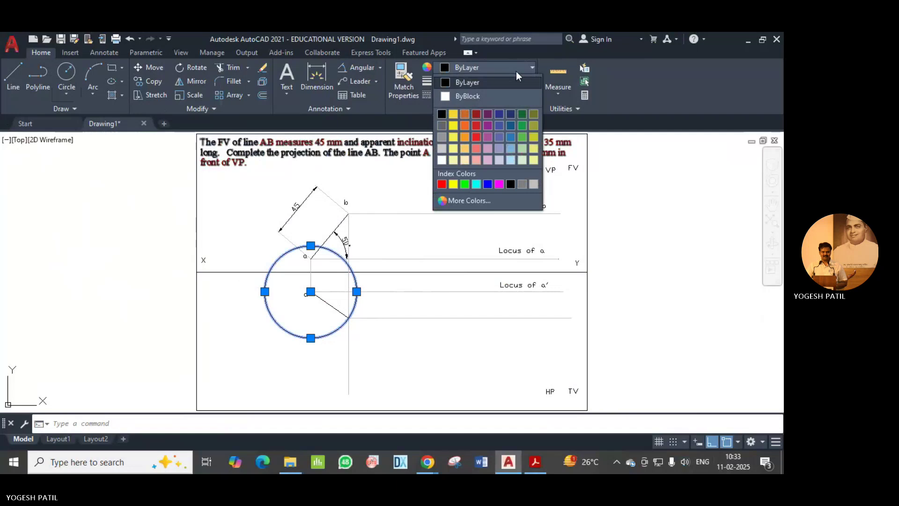
{"action": "left_click", "coordinate": [534, 185]}
{"action": "key", "text": "Escape"}
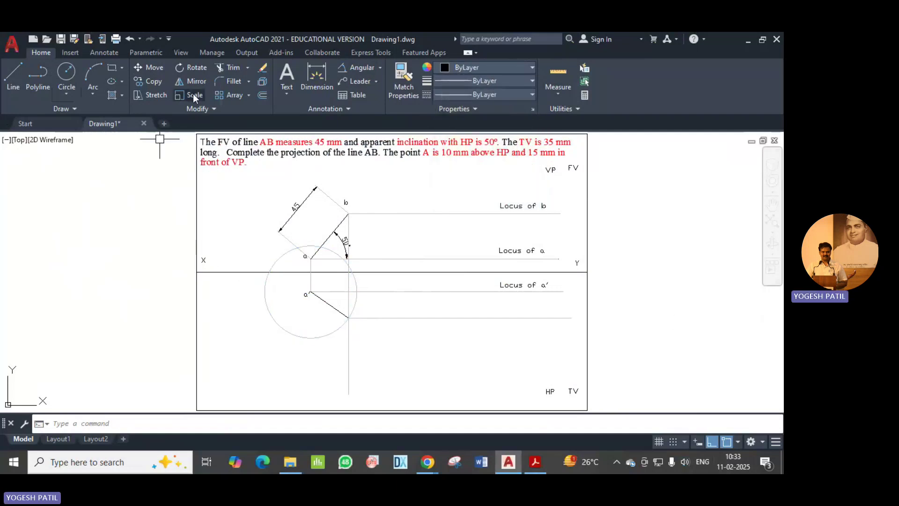
{"action": "left_click", "coordinate": [136, 425]}
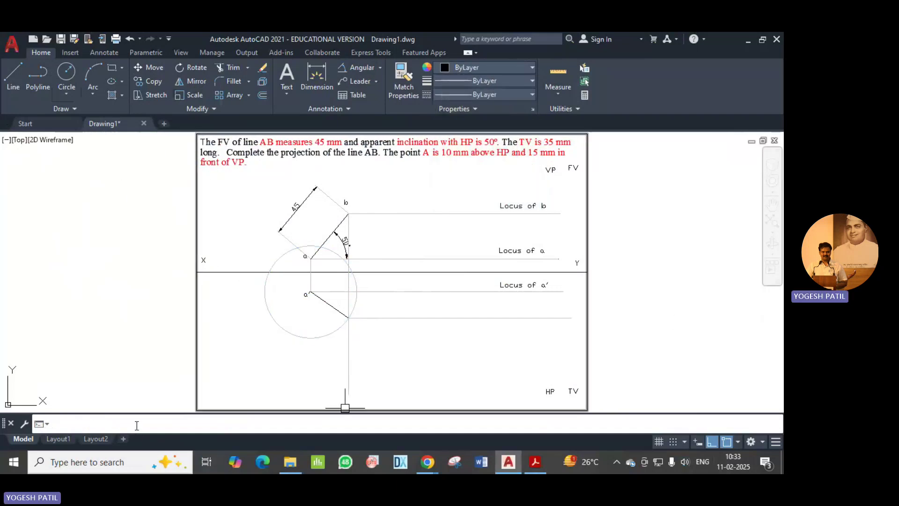
With DTEXT, label the intersection b' and the new horizontal line 'Locus of b''
{"action": "type", "text": "dtext"}
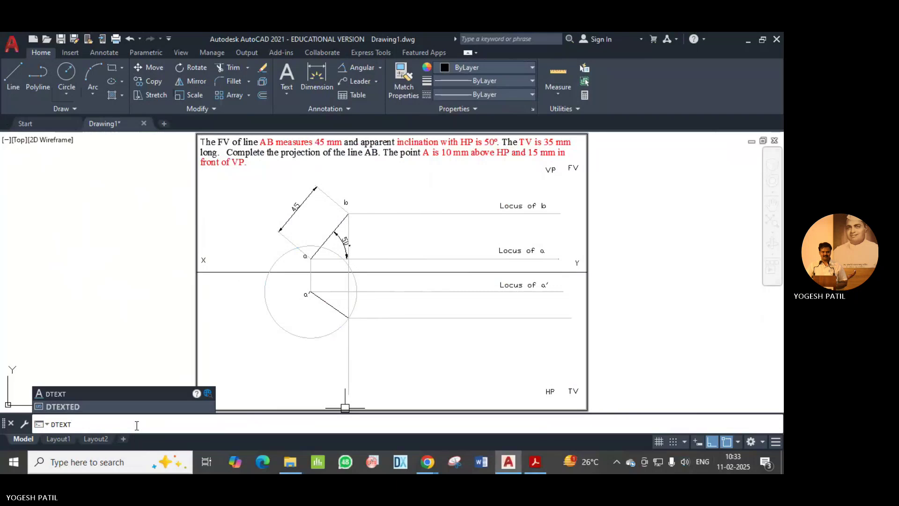
{"action": "key", "text": "Return"}
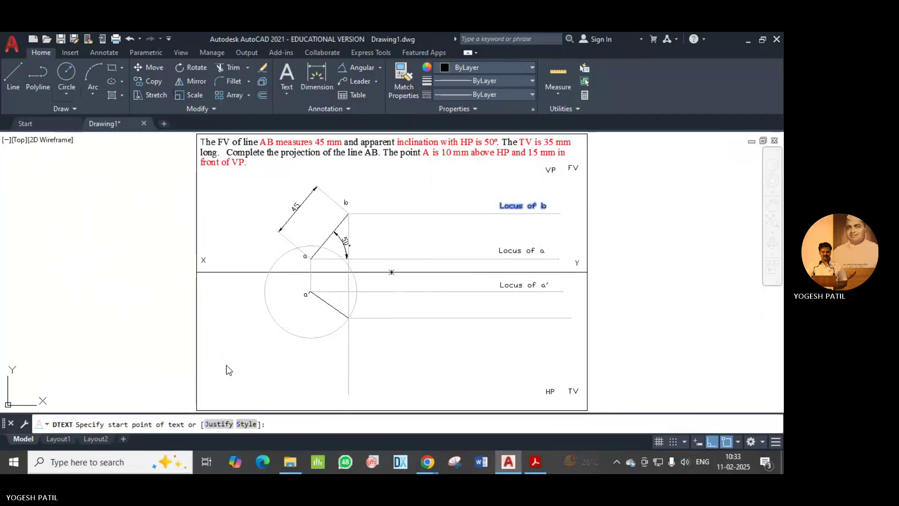
{"action": "key", "text": "Return"}
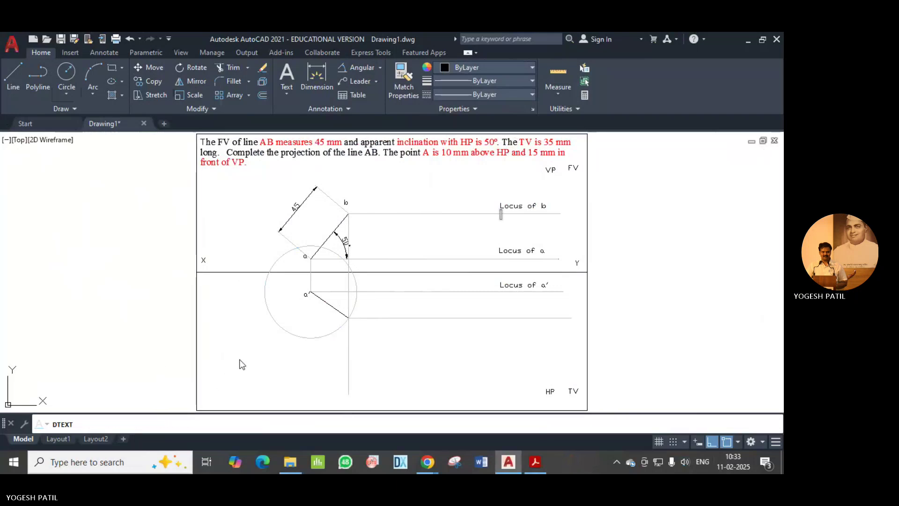
{"action": "left_click", "coordinate": [353, 327]}
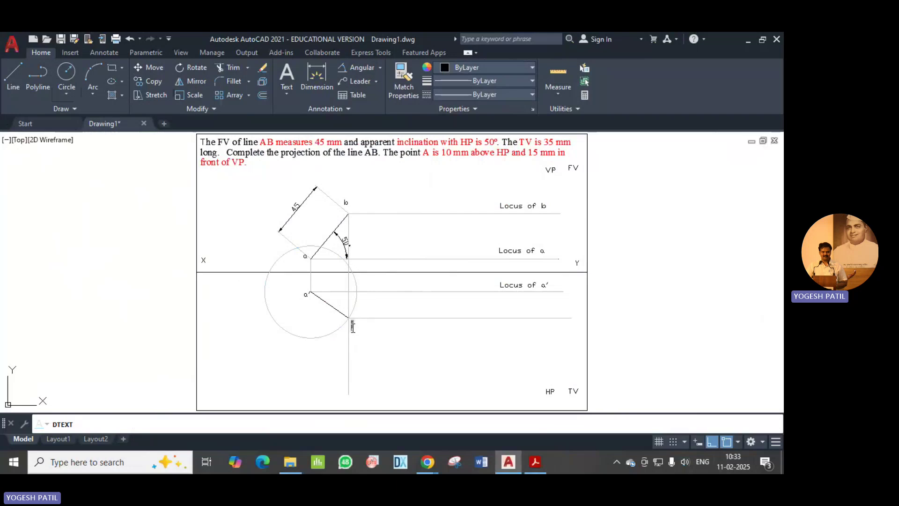
{"action": "type", "text": "b"}
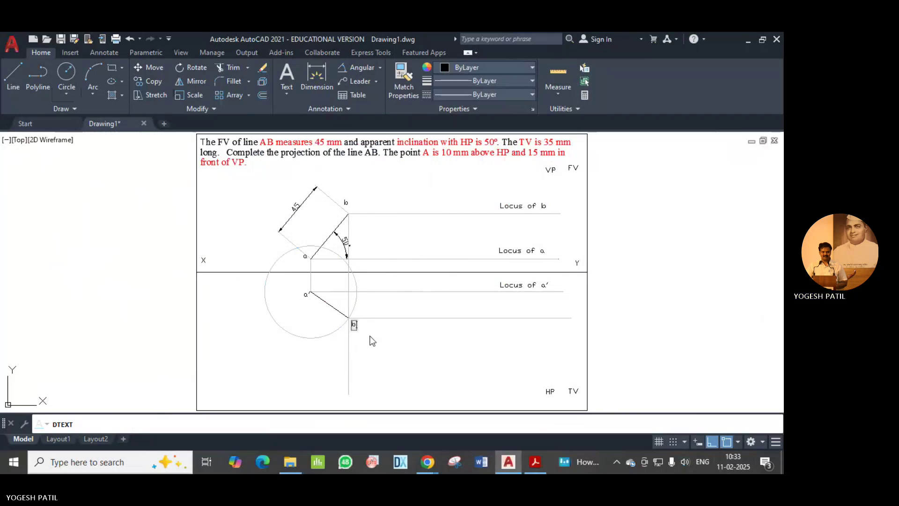
{"action": "type", "text": "'"}
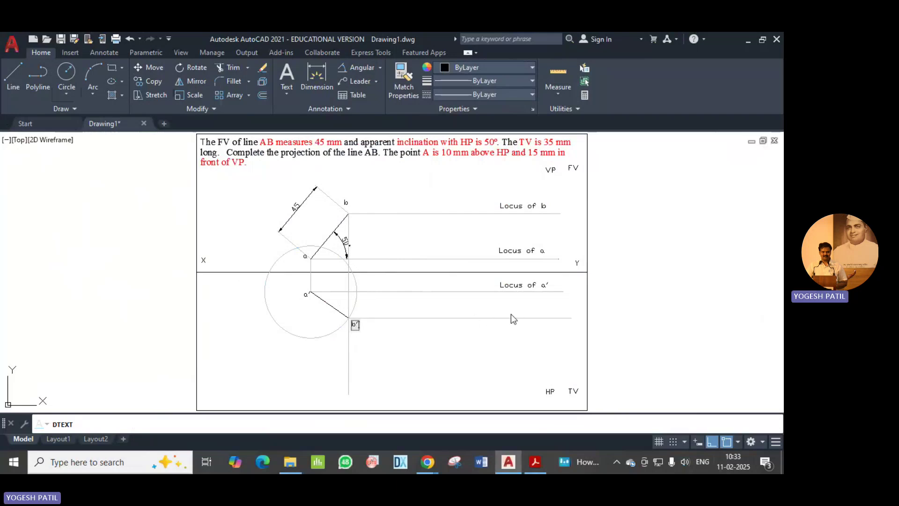
{"action": "left_click", "coordinate": [507, 311]}
{"action": "type", "text": "Locus of b'"}
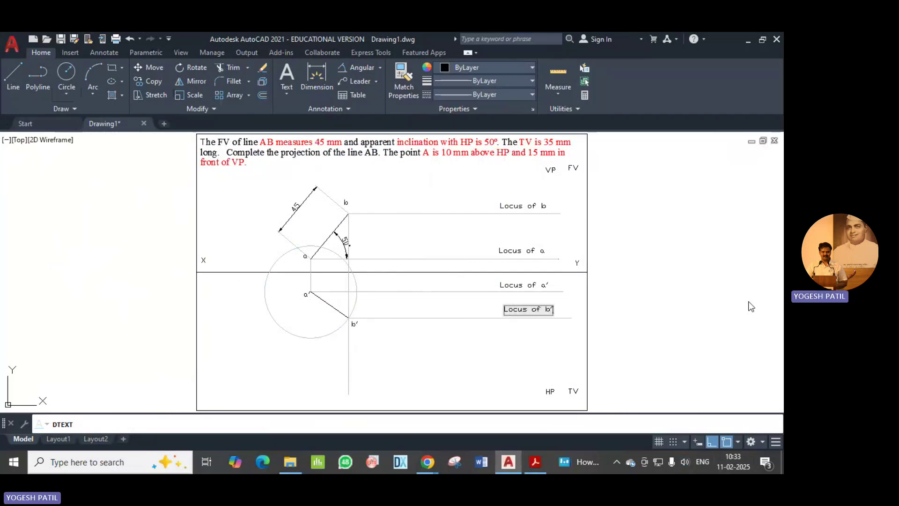
{"action": "left_click", "coordinate": [524, 352]}
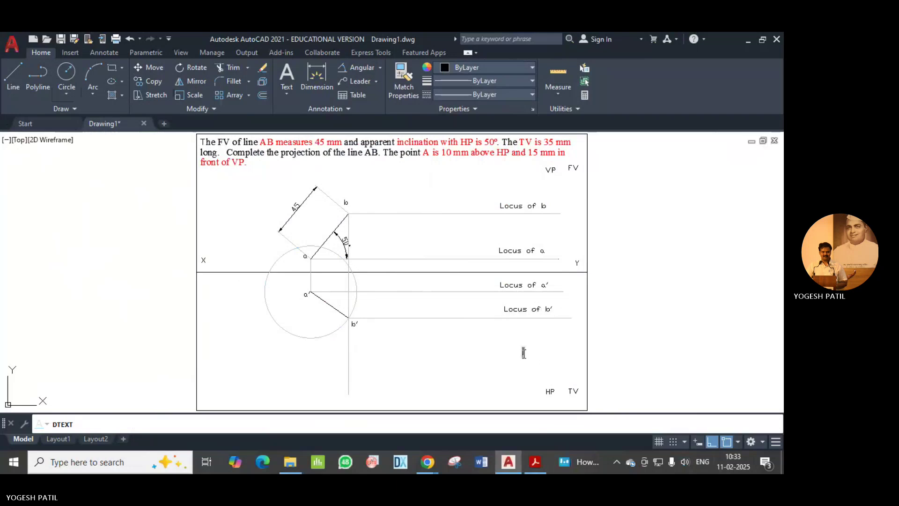
{"action": "key", "text": "Return"}
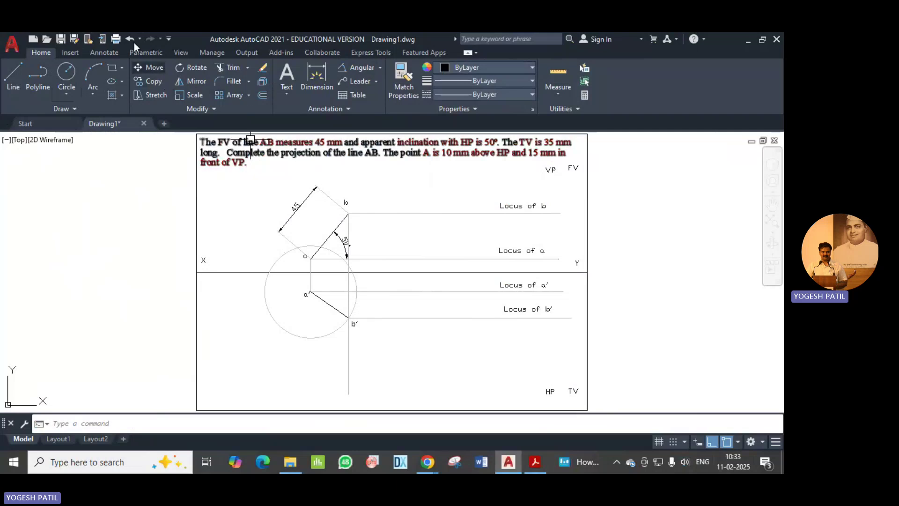
Trim away the left, lower and upper pieces of the circle, keeping only the arc from b' to Locus of a'
{"action": "left_click", "coordinate": [227, 69]}
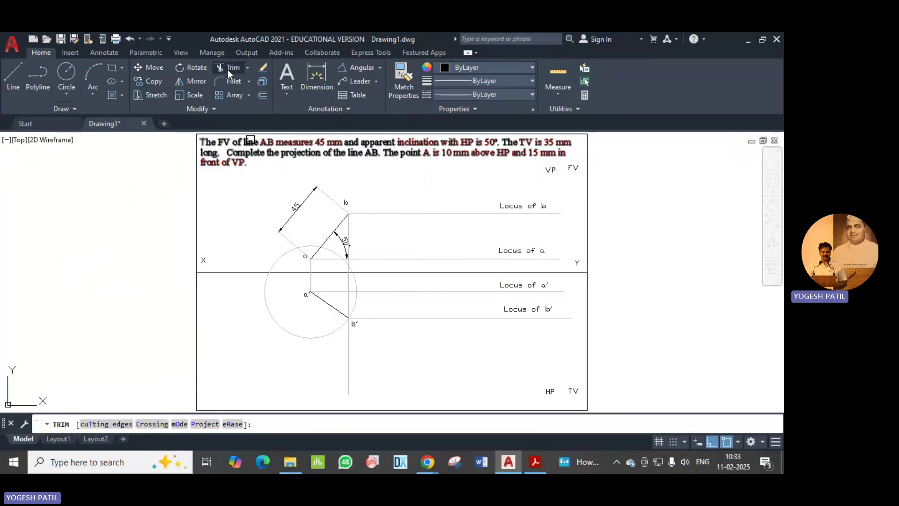
{"action": "left_click", "coordinate": [275, 265]}
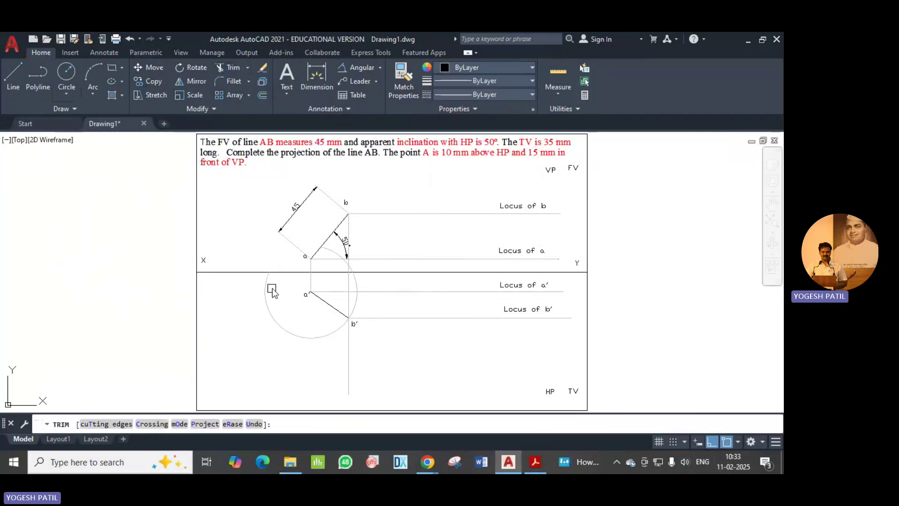
{"action": "left_click", "coordinate": [281, 328]}
{"action": "scroll", "coordinate": [351, 272], "scroll_direction": "up", "scroll_amount": 4}
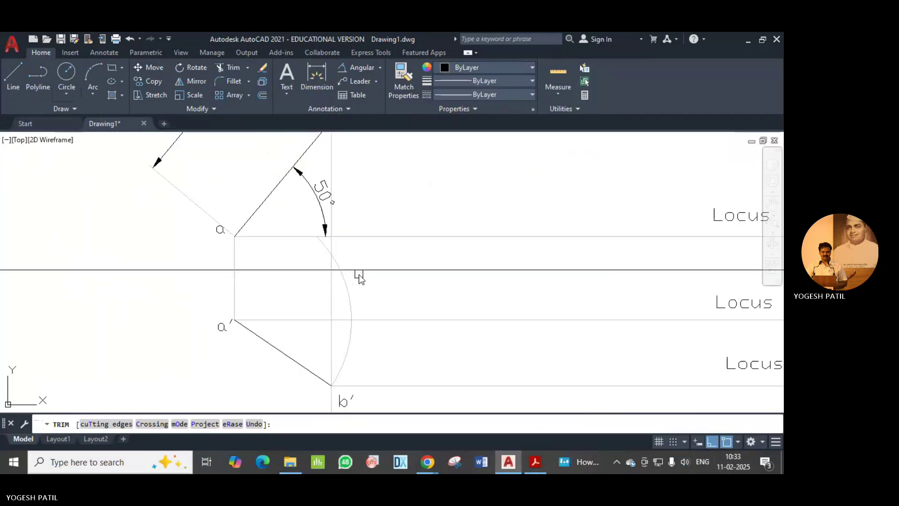
{"action": "left_click", "coordinate": [322, 249]}
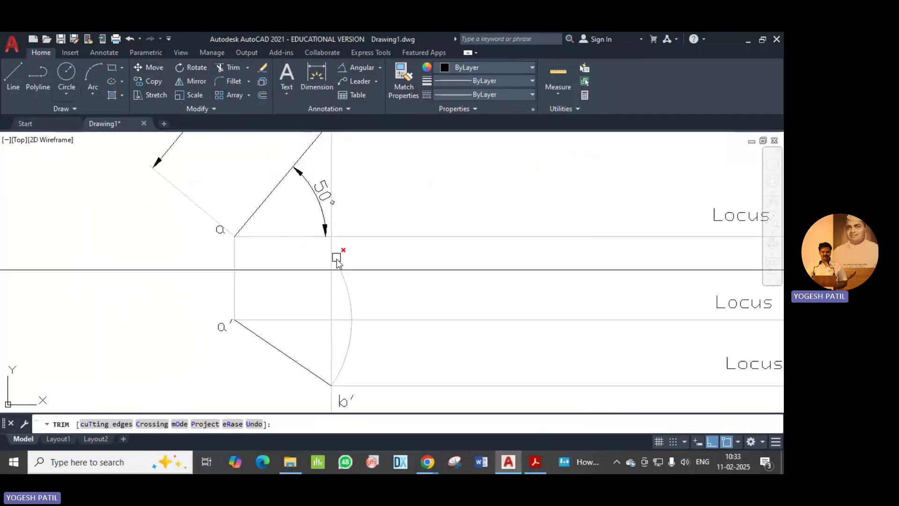
{"action": "left_click", "coordinate": [337, 262]}
{"action": "left_click", "coordinate": [349, 292]}
{"action": "key", "text": "Escape"}
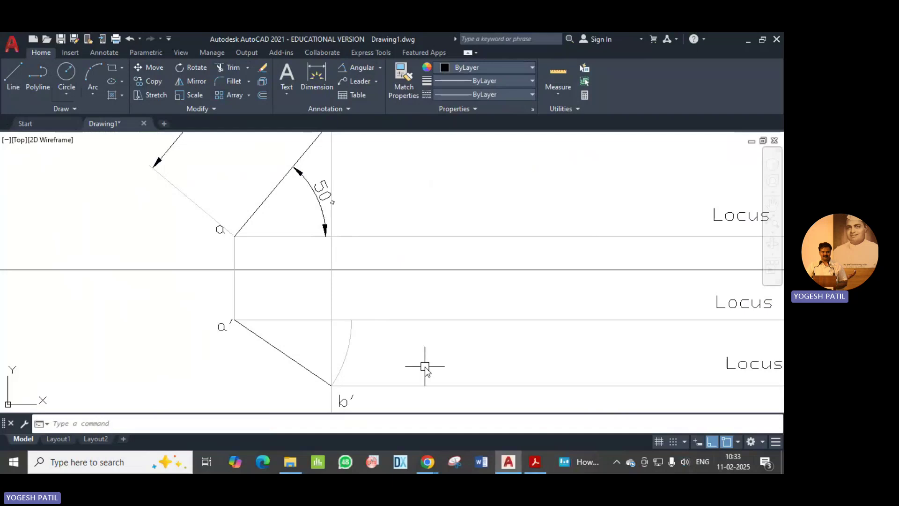
{"action": "scroll", "coordinate": [460, 220], "scroll_direction": "down", "scroll_amount": 4}
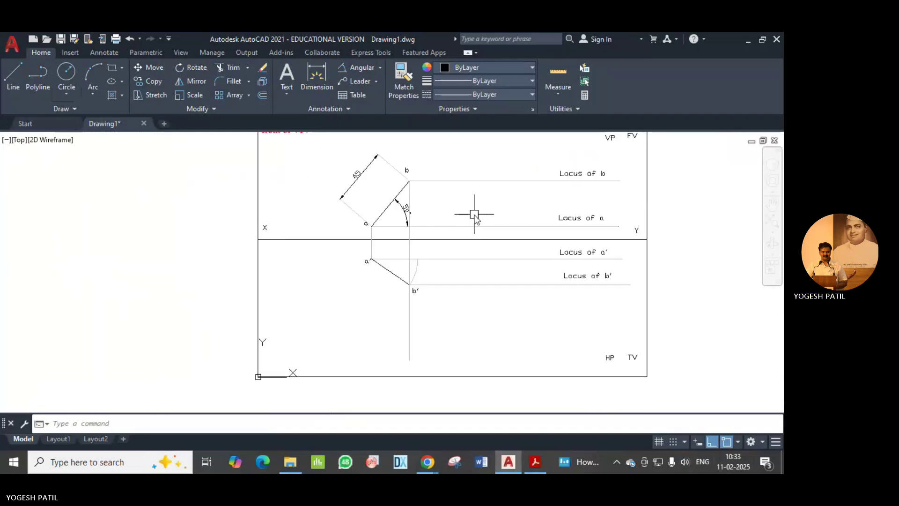
Add a 35 aligned dimension along the top view a'b'
{"action": "scroll", "coordinate": [460, 220], "scroll_direction": "up", "scroll_amount": 2}
{"action": "mouse_move", "coordinate": [474, 208]}
{"action": "middle_mouse_down"}
{"action": "mouse_move", "coordinate": [440, 264]}
{"action": "mouse_move", "coordinate": [422, 263]}
{"action": "middle_mouse_up"}
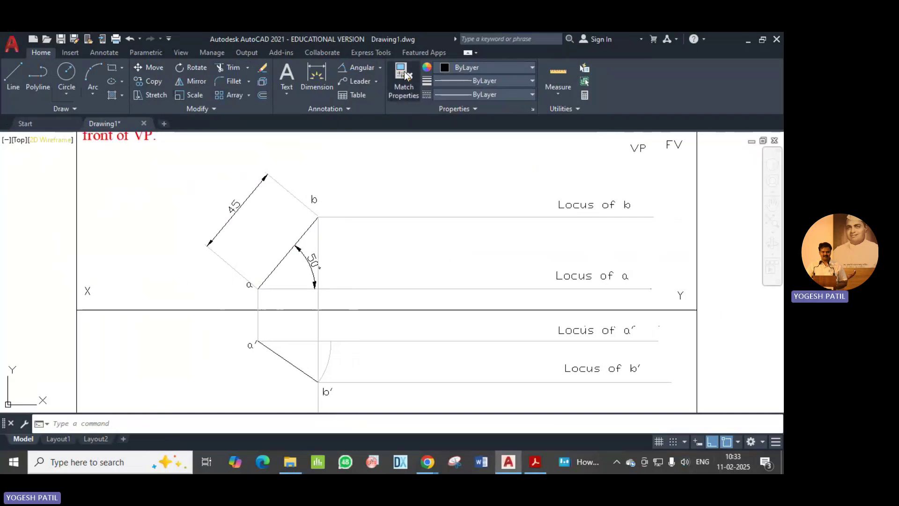
{"action": "left_click", "coordinate": [380, 67]}
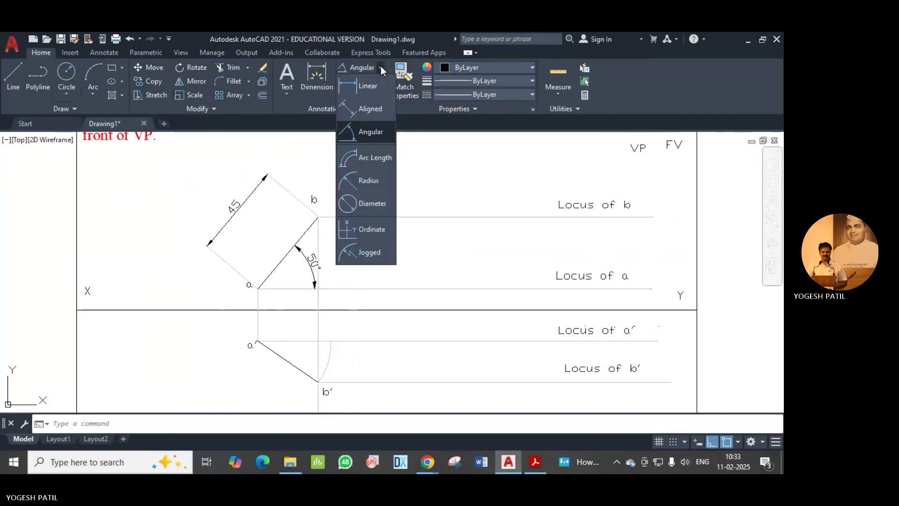
{"action": "left_click", "coordinate": [369, 113]}
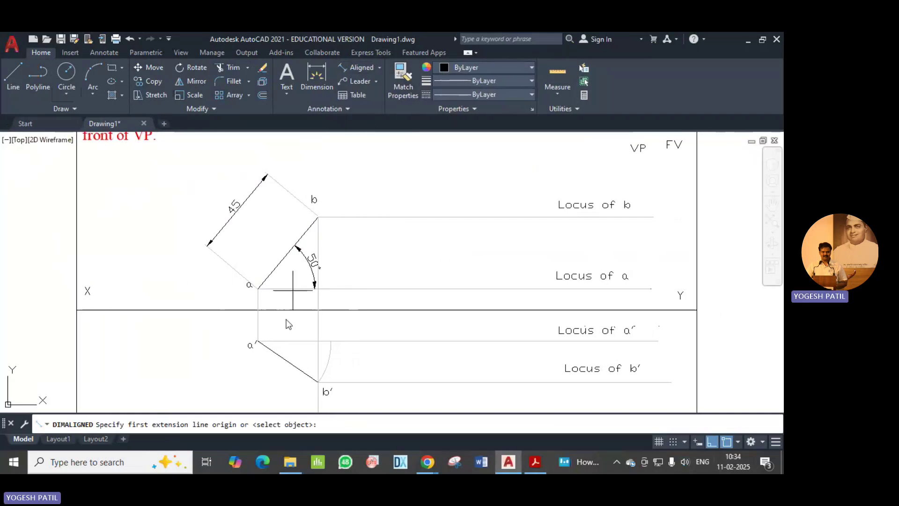
{"action": "left_click", "coordinate": [257, 342]}
{"action": "left_click", "coordinate": [317, 381]}
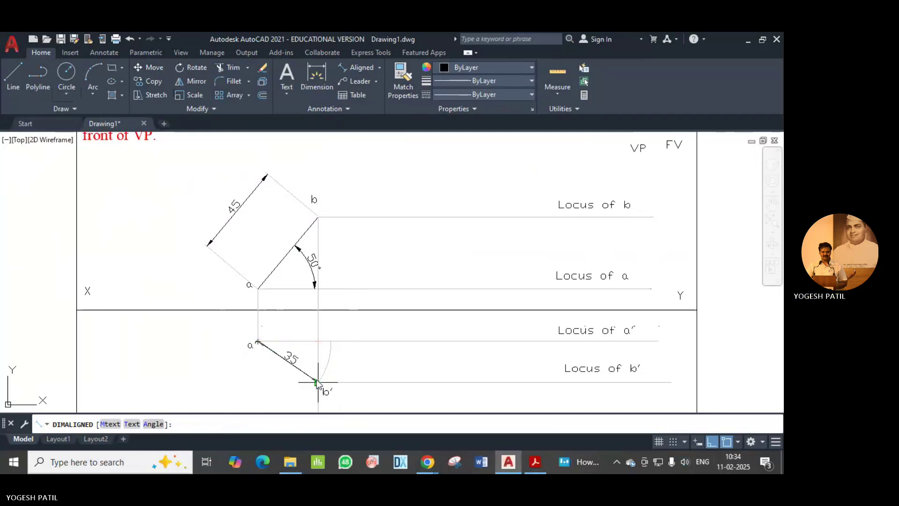
{"action": "left_click", "coordinate": [269, 404]}
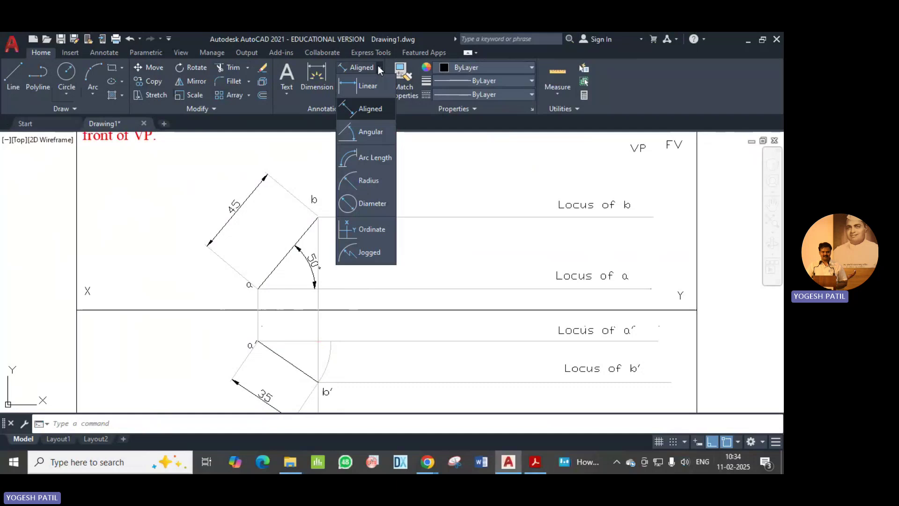
Dimension the 34° angle between the Locus of a' line and a'b'
{"action": "left_click", "coordinate": [363, 128]}
{"action": "left_click", "coordinate": [297, 342]}
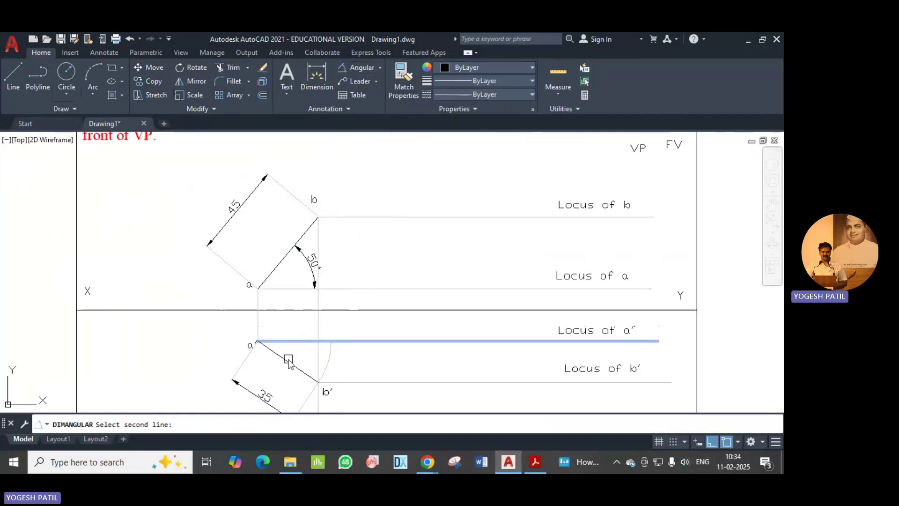
{"action": "left_click", "coordinate": [285, 359]}
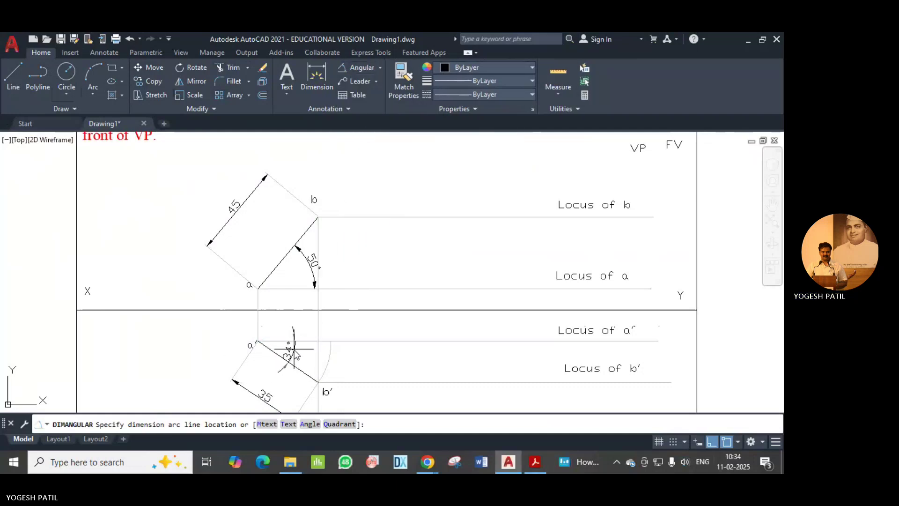
{"action": "left_click", "coordinate": [293, 349]}
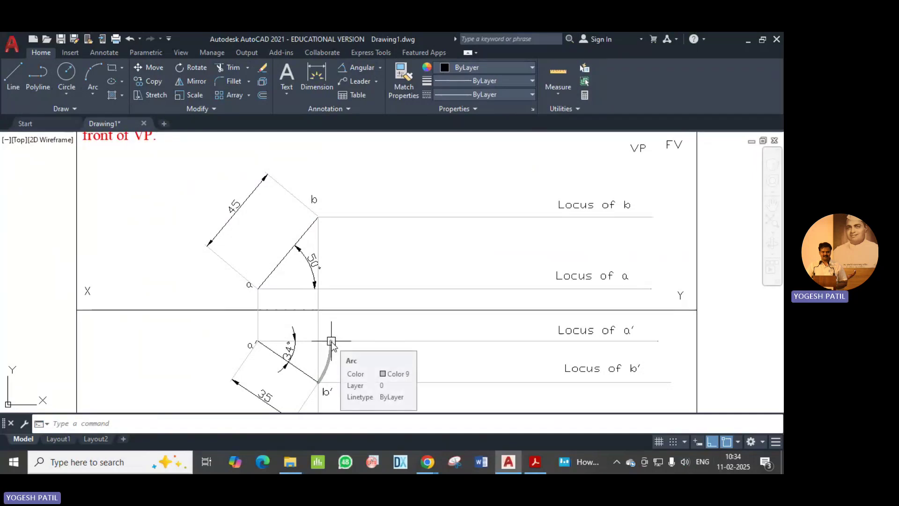
Draw a vertical projector from the Locus of a' line up to the locus of b
{"action": "left_click", "coordinate": [12, 71]}
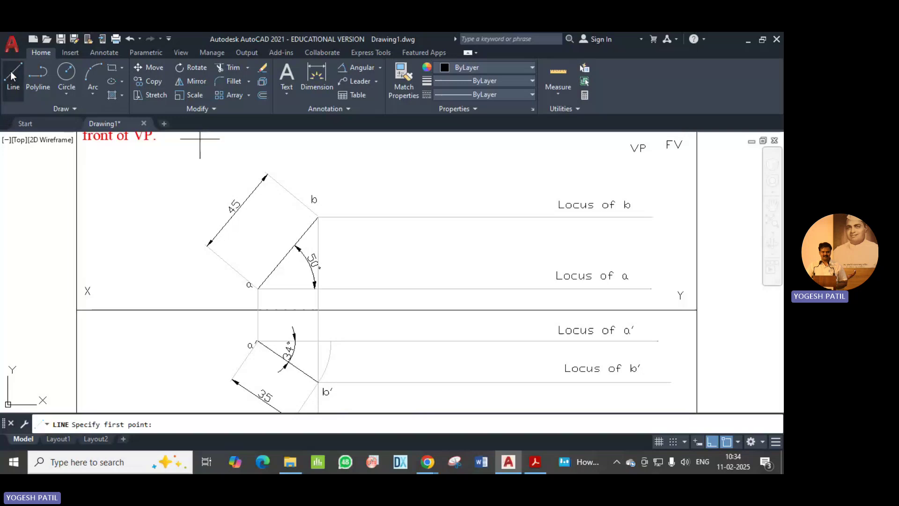
{"action": "left_click", "coordinate": [331, 341]}
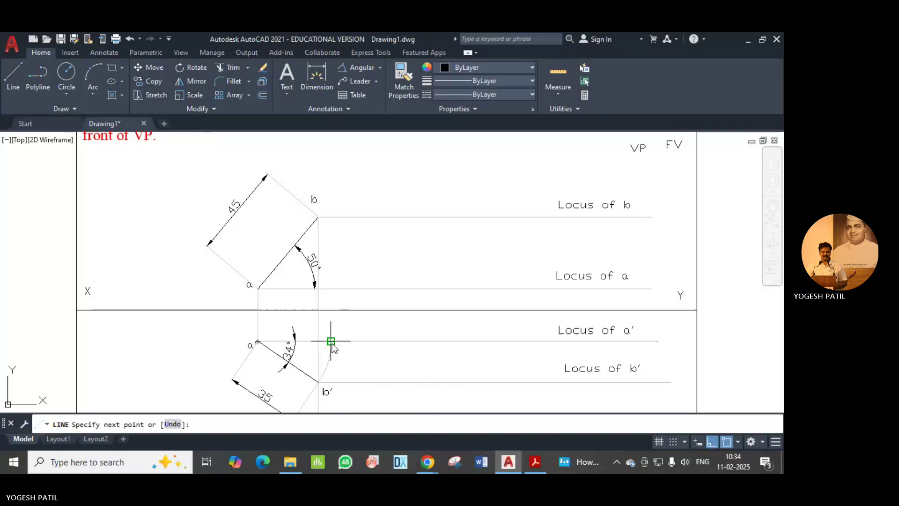
{"action": "left_click", "coordinate": [330, 218]}
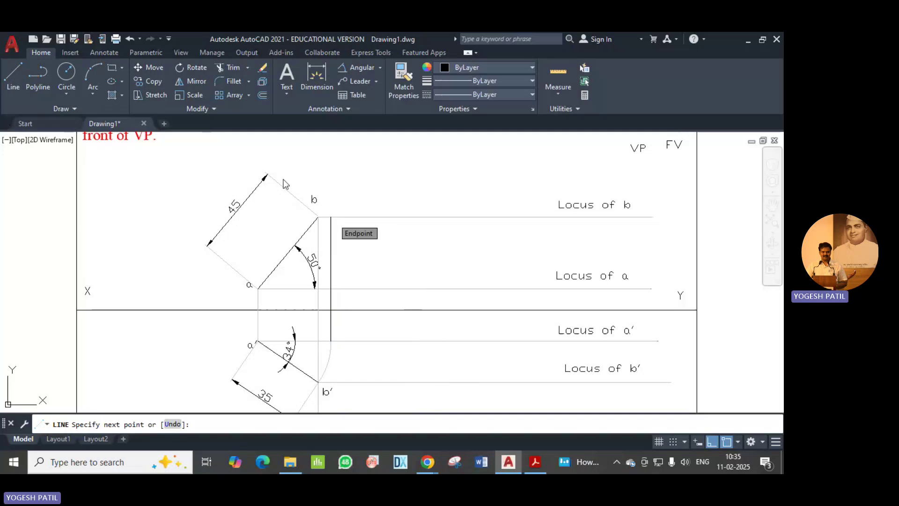
{"action": "key", "text": "Return"}
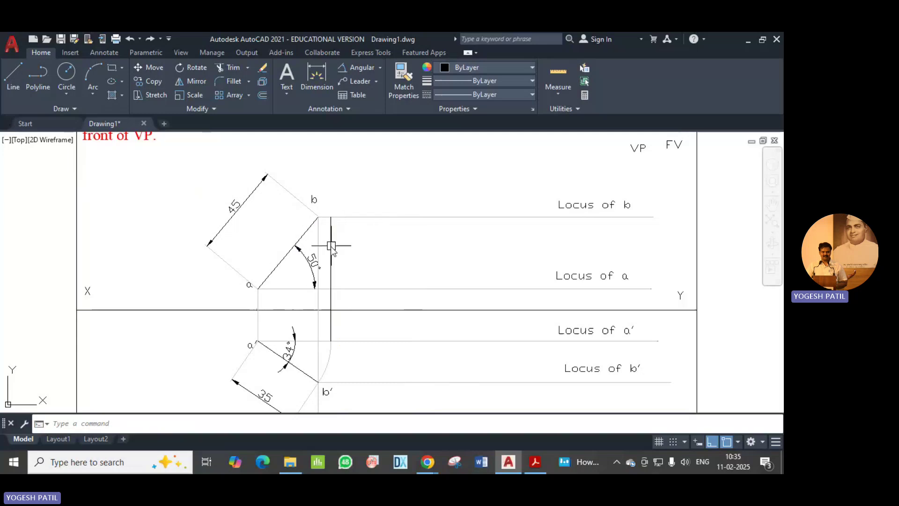
Draw a line from point a to where the projector meets b's locus
{"action": "left_click", "coordinate": [15, 78]}
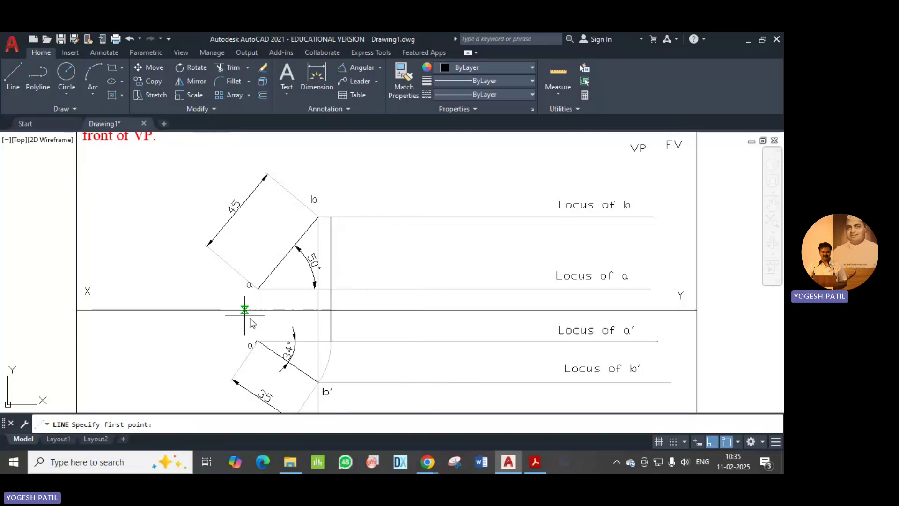
{"action": "left_click", "coordinate": [258, 289]}
{"action": "left_click", "coordinate": [331, 218]}
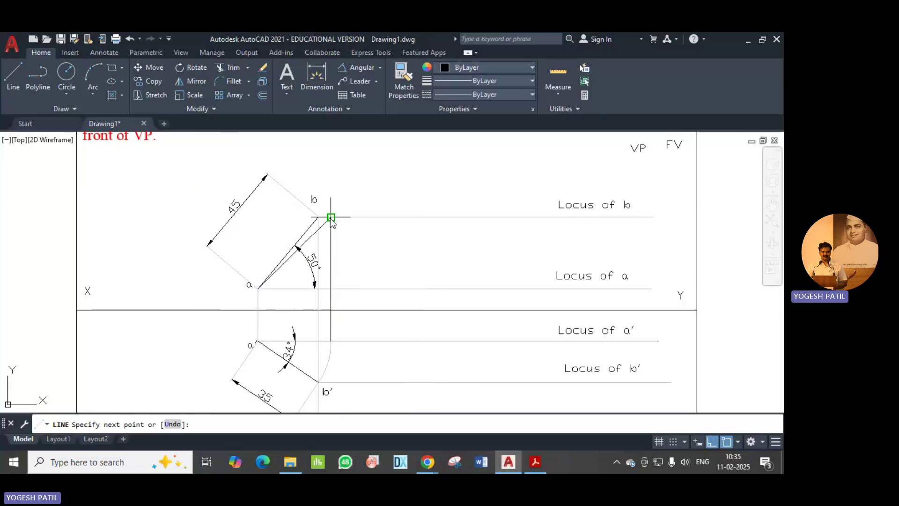
{"action": "key", "text": "Return"}
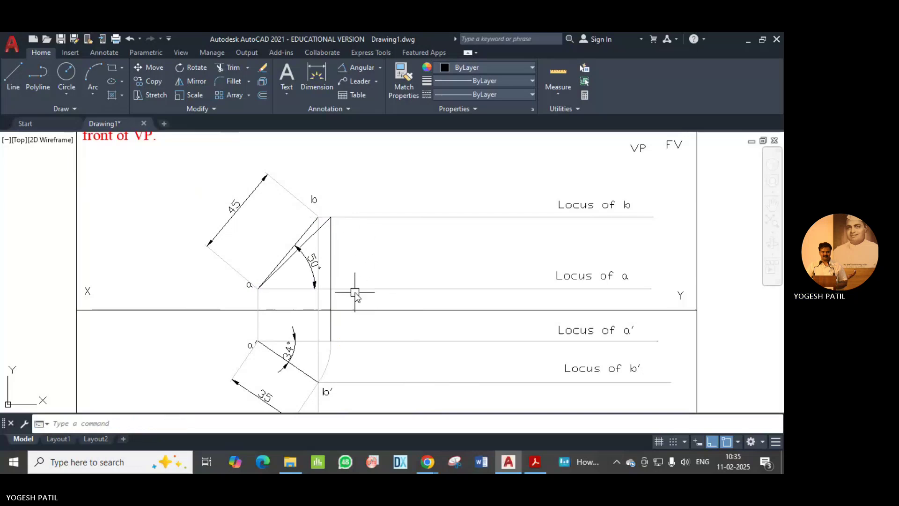
{"action": "left_click", "coordinate": [332, 277]}
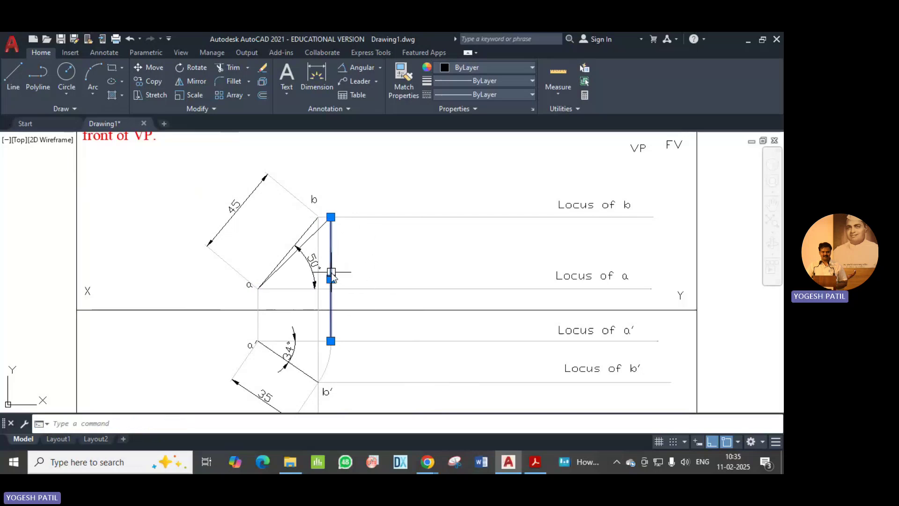
{"action": "left_click", "coordinate": [488, 67]}
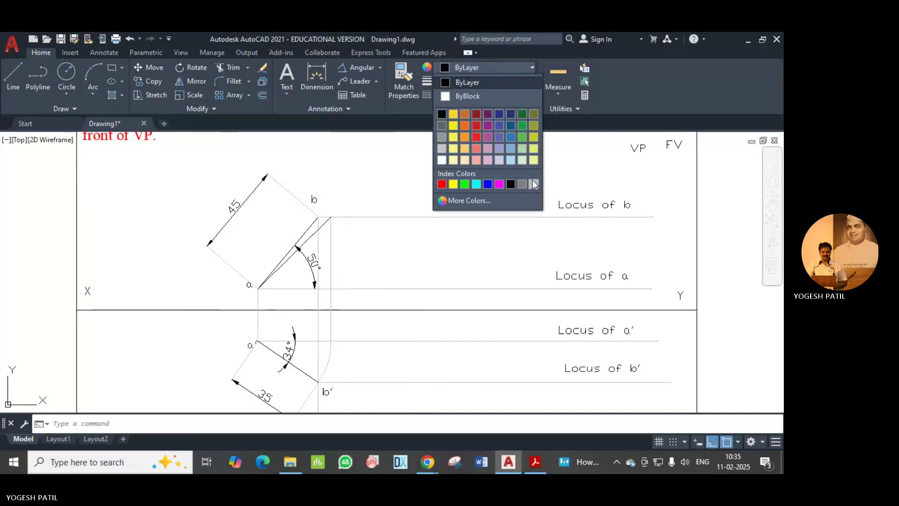
{"action": "key", "text": "Escape"}
{"action": "key", "text": "Escape"}
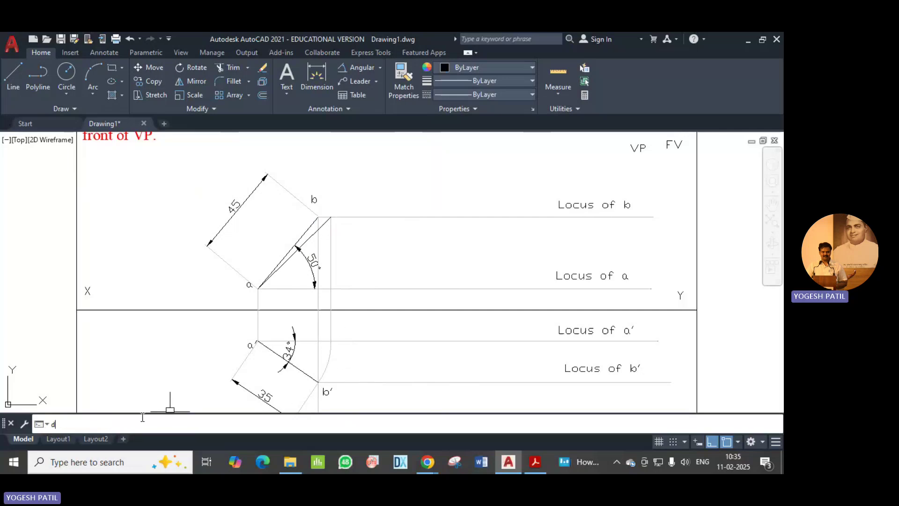
Label the lower projector point b1' and the top point beside b b1"
{"action": "key", "text": "Return"}
{"action": "key", "text": "Return"}
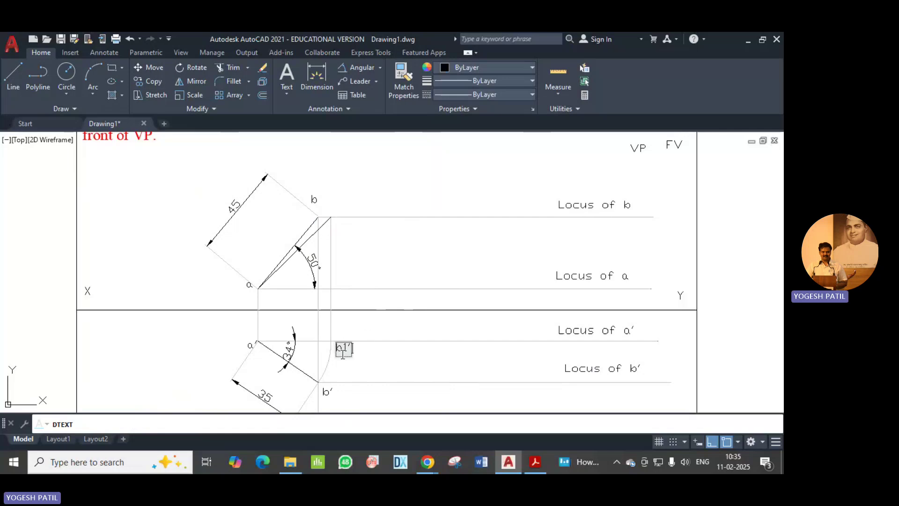
{"action": "left_click", "coordinate": [332, 211]}
{"action": "type", "text": "b1\""}
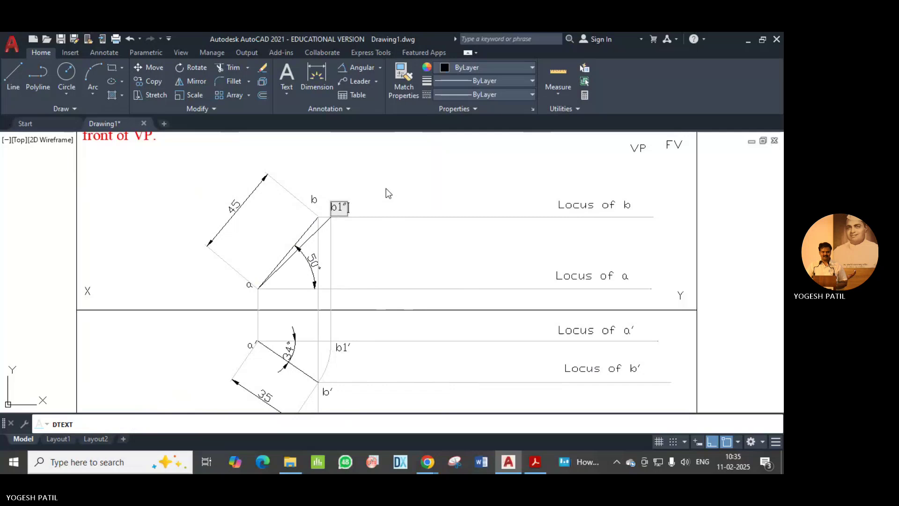
{"action": "left_click", "coordinate": [400, 195]}
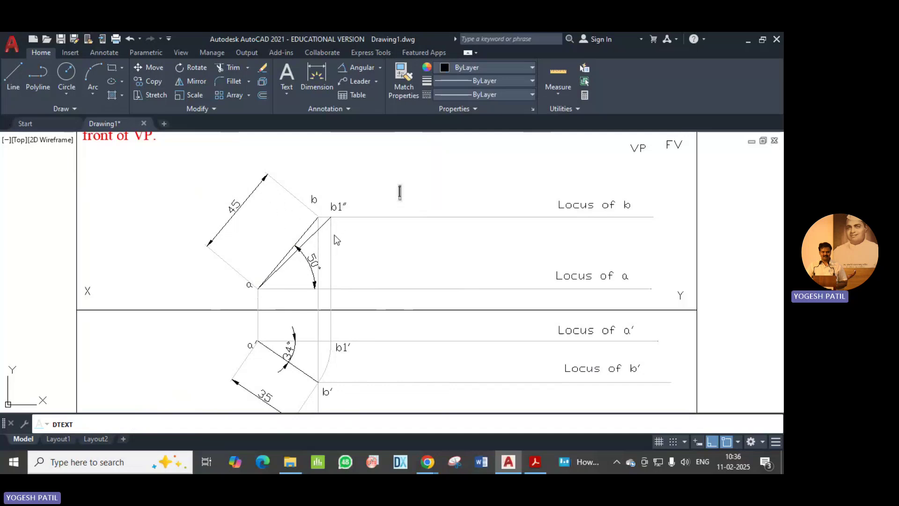
{"action": "key", "text": "Escape"}
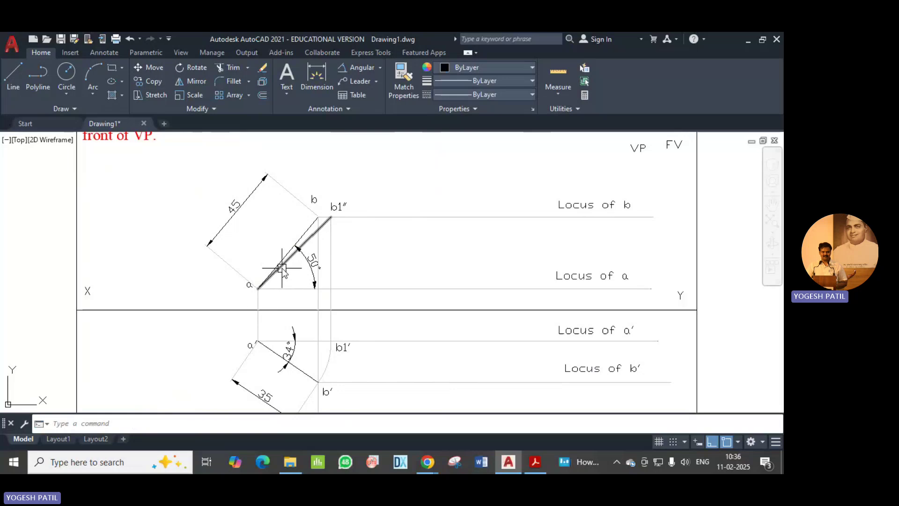
Dimension the 45° angle between line a–b1" and the locus of a
{"action": "left_click", "coordinate": [361, 68]}
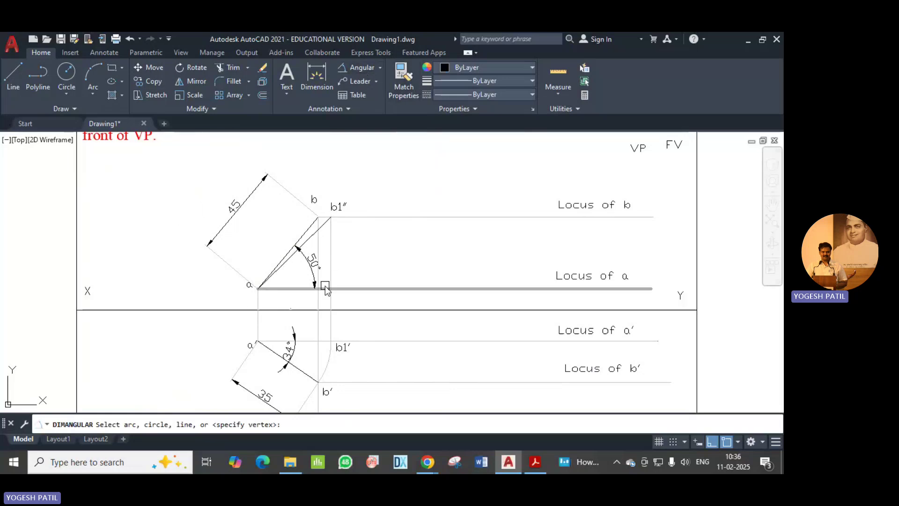
{"action": "left_click", "coordinate": [289, 259]}
{"action": "left_click", "coordinate": [295, 287]}
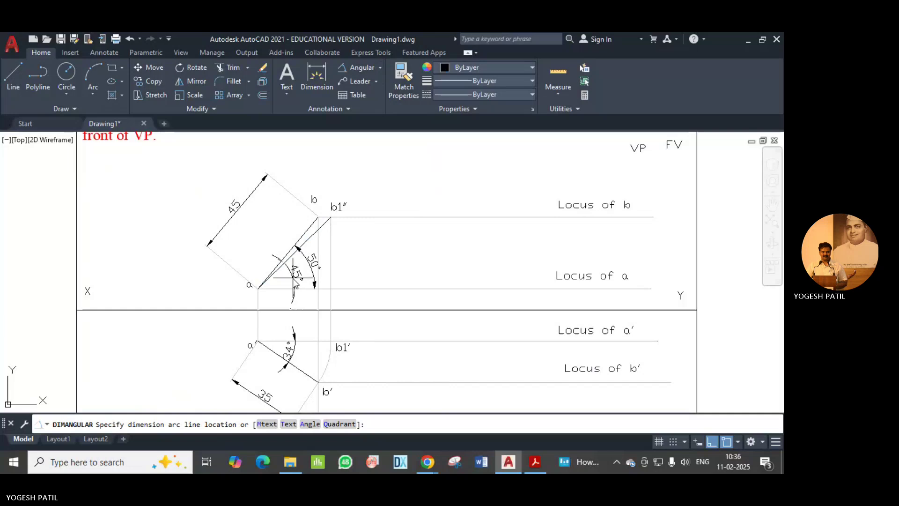
{"action": "left_click", "coordinate": [290, 282]}
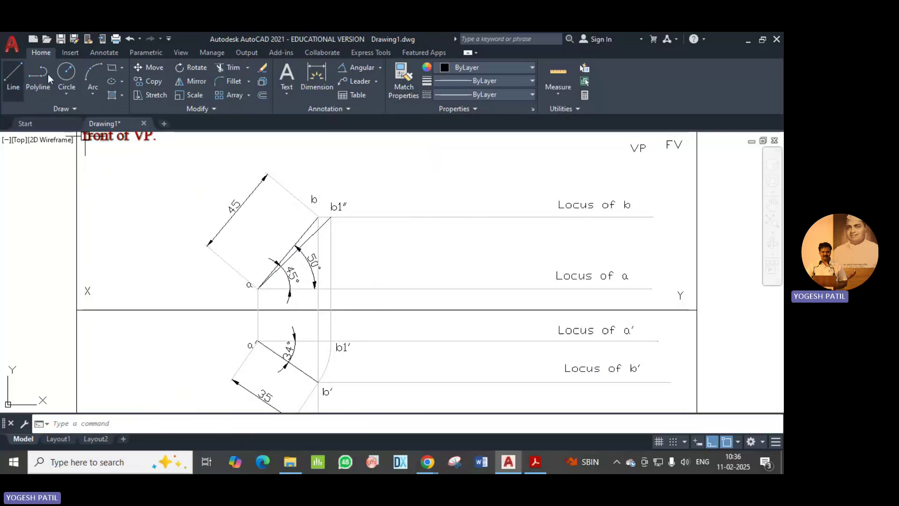
Draw a circle centred at a with its radius reaching point b, Ortho off
{"action": "left_click", "coordinate": [74, 73]}
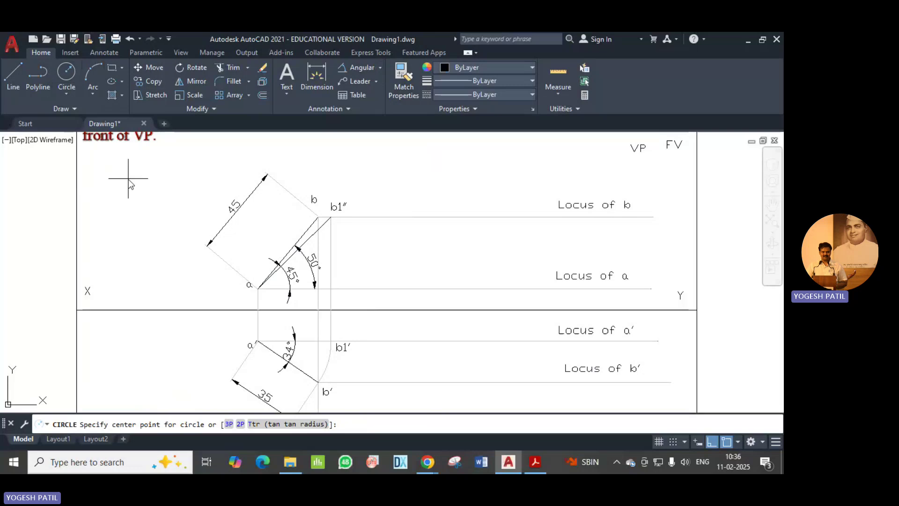
{"action": "left_click", "coordinate": [257, 289]}
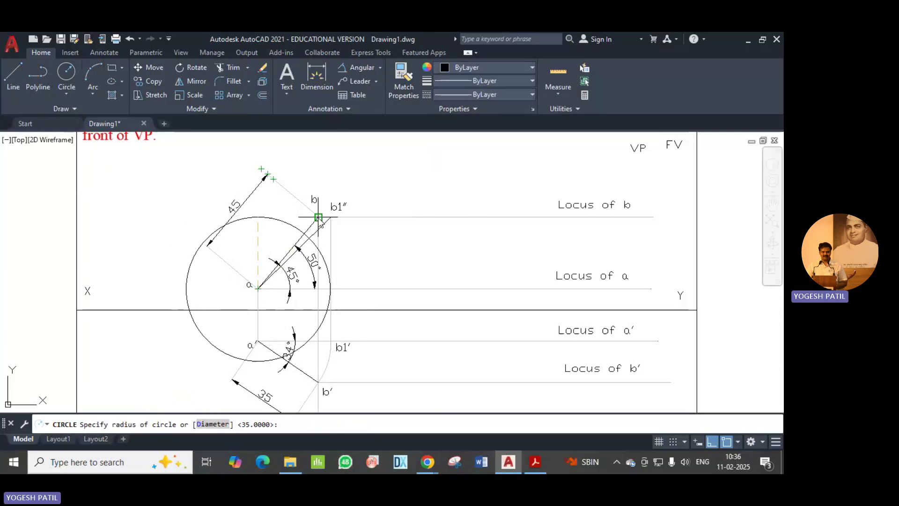
{"action": "left_click", "coordinate": [712, 442]}
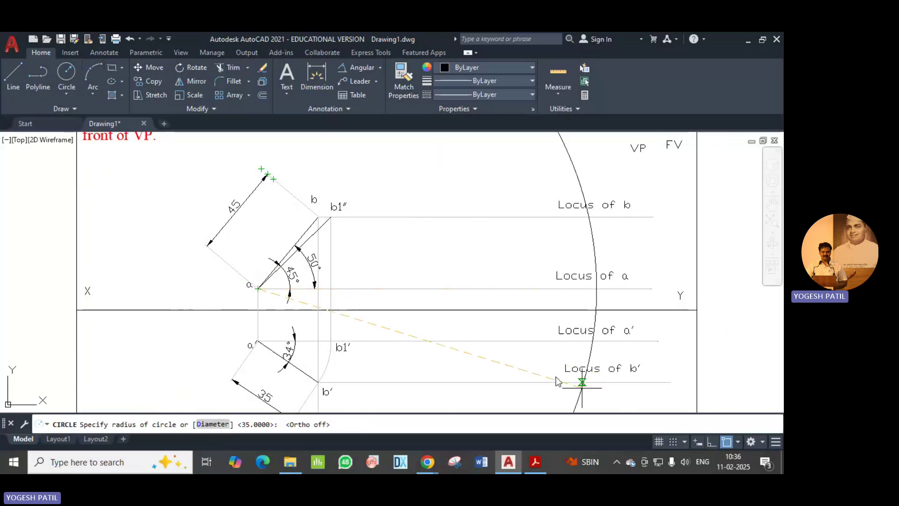
{"action": "left_click", "coordinate": [318, 217]}
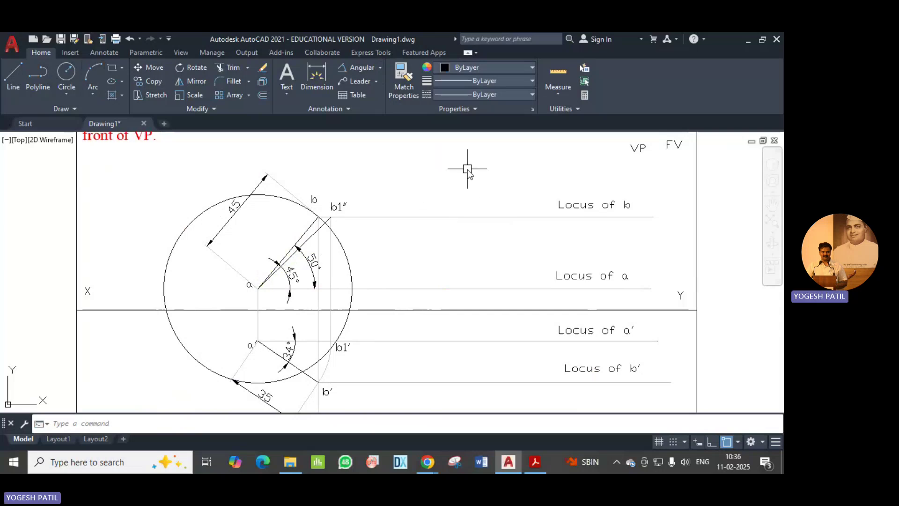
Trim the circle around a to the arc running from b1" down to the locus of a
{"action": "left_click", "coordinate": [233, 70]}
{"action": "left_click", "coordinate": [289, 201]}
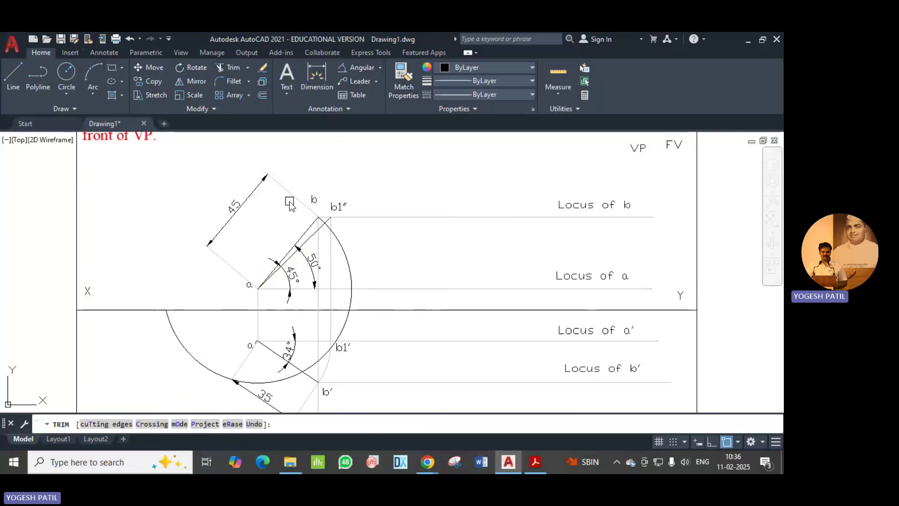
{"action": "left_click", "coordinate": [170, 321]}
{"action": "left_click", "coordinate": [313, 361]}
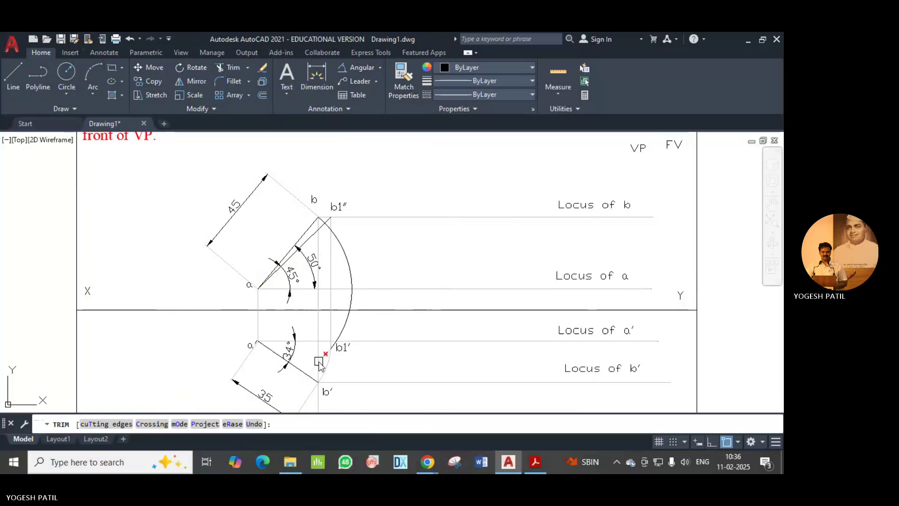
{"action": "left_click", "coordinate": [340, 334]}
{"action": "left_click", "coordinate": [349, 299]}
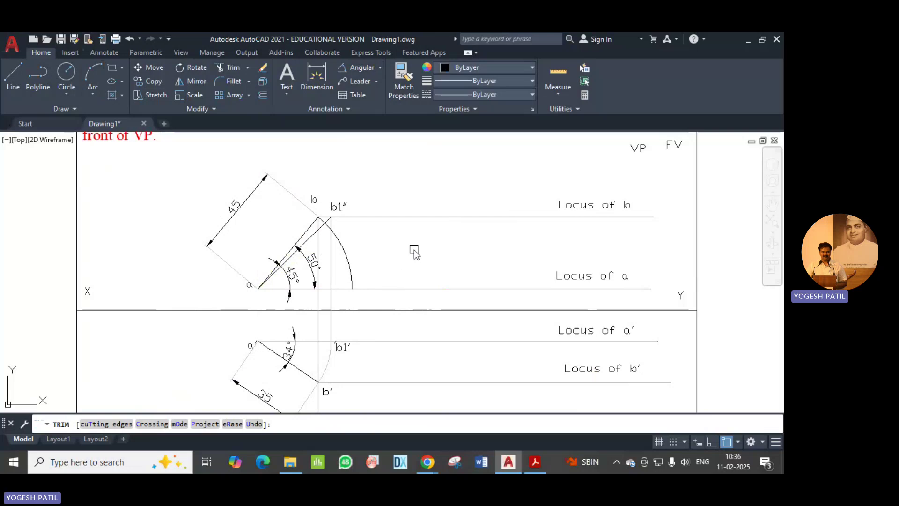
{"action": "key", "text": "Return"}
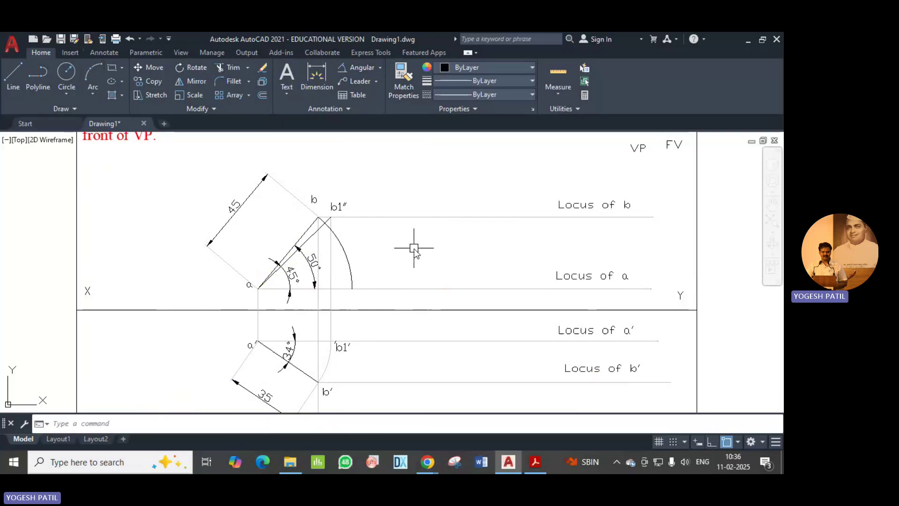
Make the remaining arc grey
{"action": "left_click", "coordinate": [345, 256]}
{"action": "left_click", "coordinate": [496, 66]}
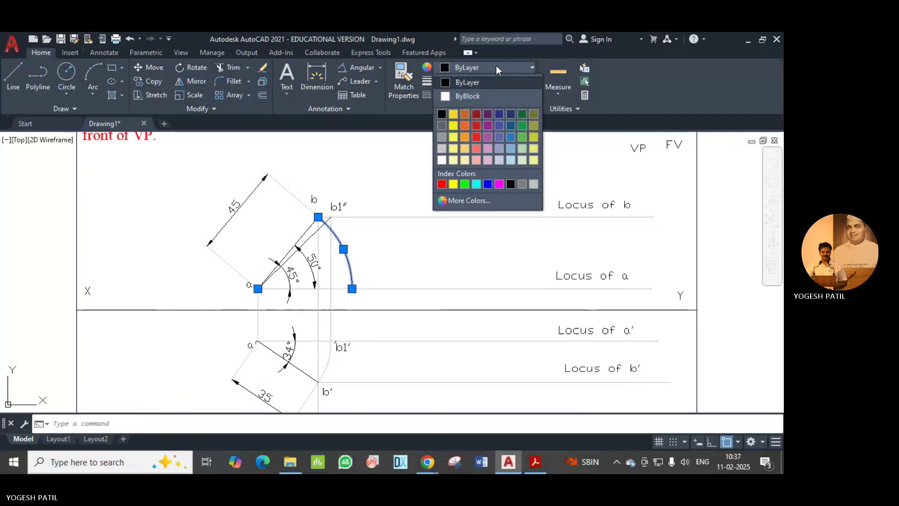
{"action": "left_click", "coordinate": [533, 185]}
{"action": "key", "text": "Escape"}
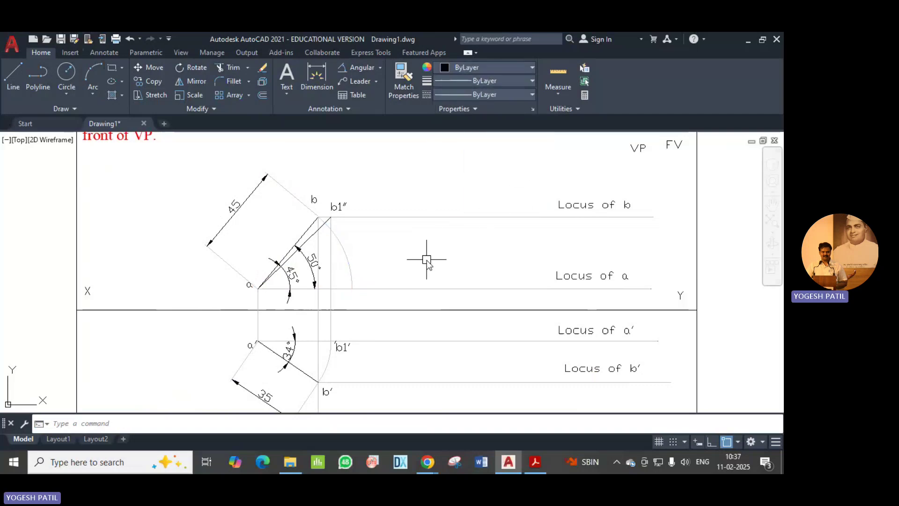
Draw a vertical line from the arc's endpoint on the locus of a down to the Locus of b′
{"action": "left_click", "coordinate": [14, 77]}
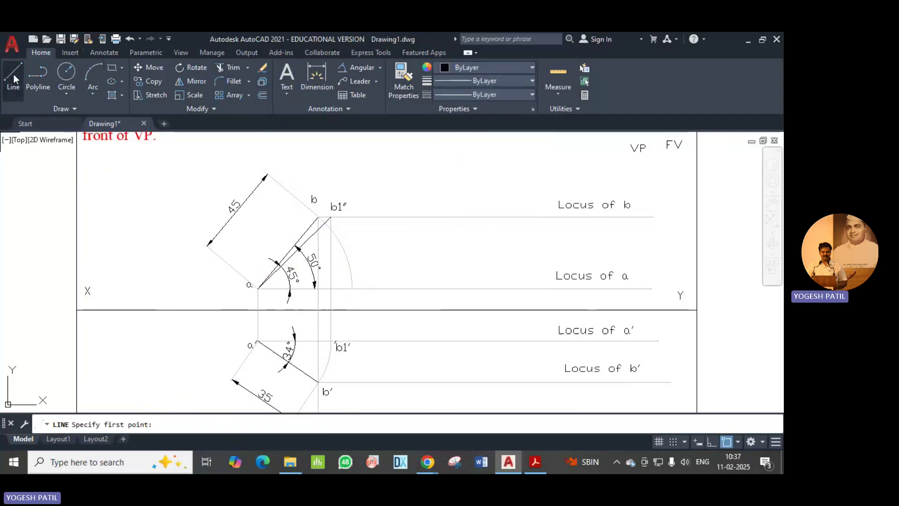
{"action": "left_click", "coordinate": [352, 289]}
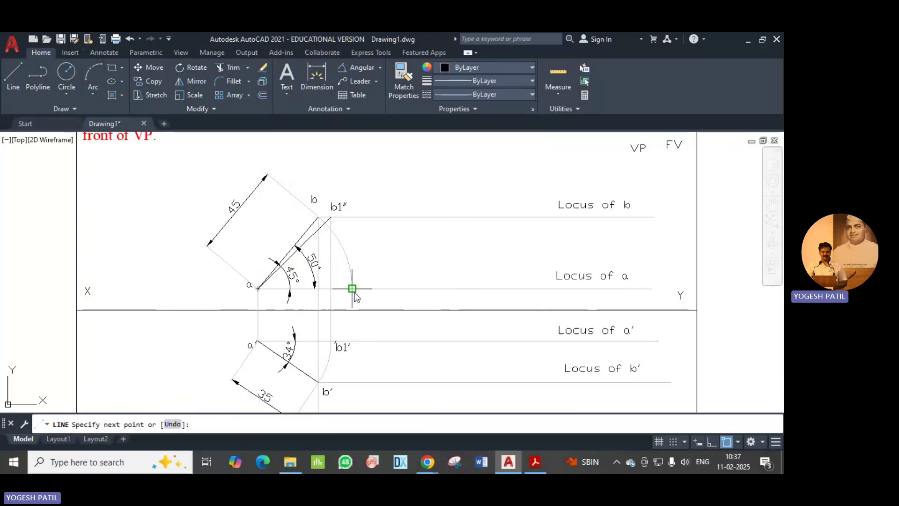
{"action": "left_click", "coordinate": [352, 383]}
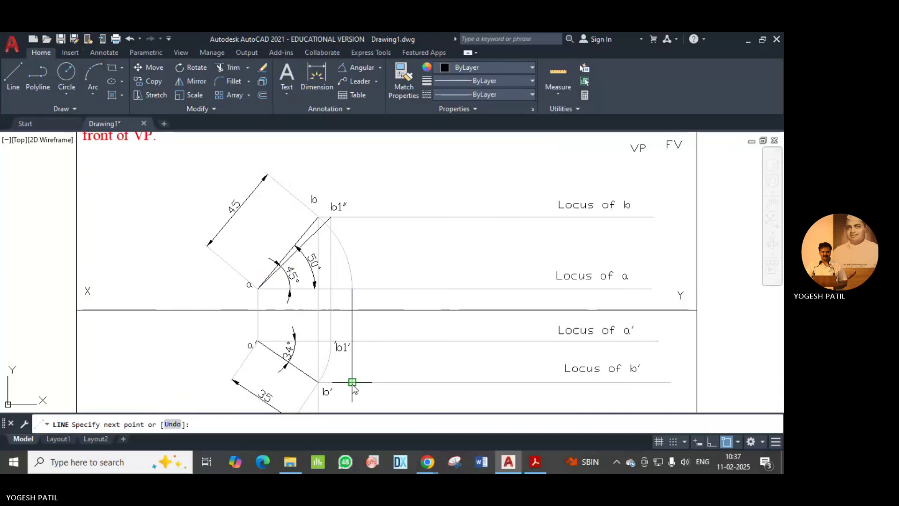
{"action": "key", "text": "Return"}
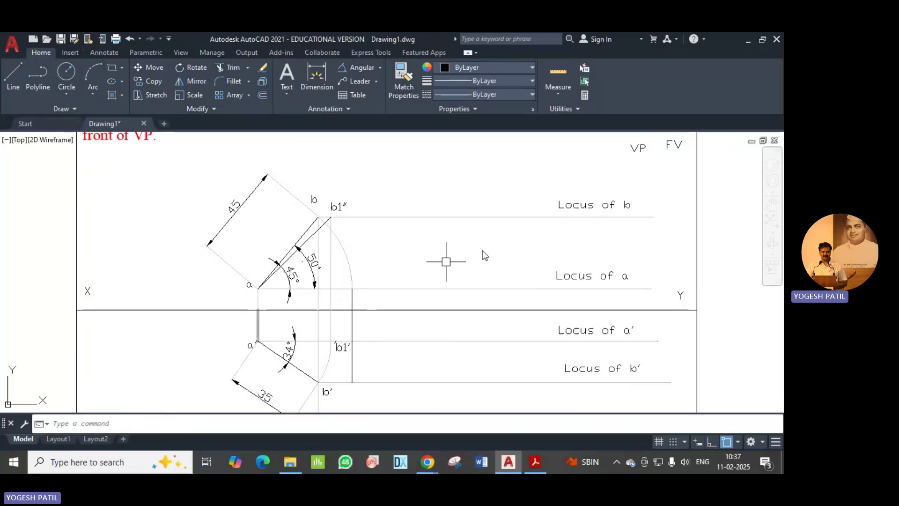
Label the new projector's ends with DTEXT: b′ at the top and b″ at the lower end
{"action": "type", "text": "d"}
{"action": "type", "text": "text"}
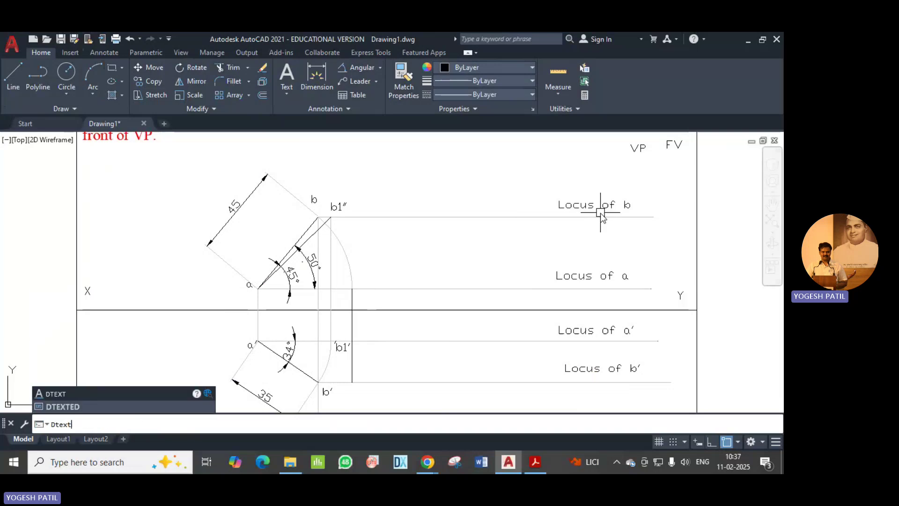
{"action": "key", "text": "Return"}
{"action": "key", "text": "Return"}
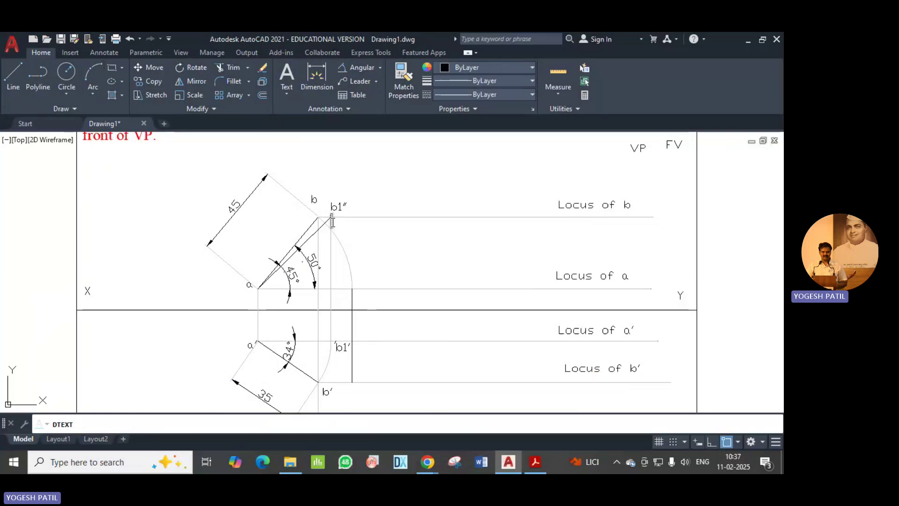
{"action": "left_click", "coordinate": [356, 285]}
{"action": "type", "text": "b'"}
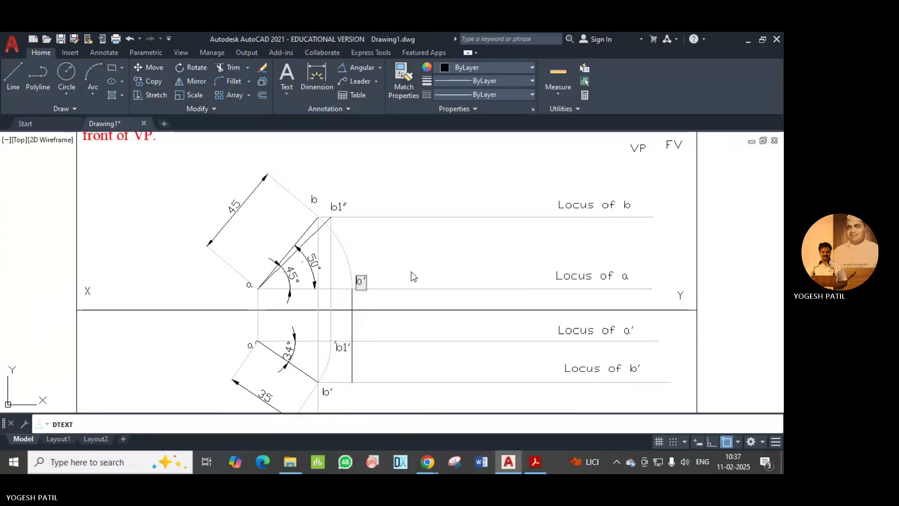
{"action": "left_click", "coordinate": [353, 397]}
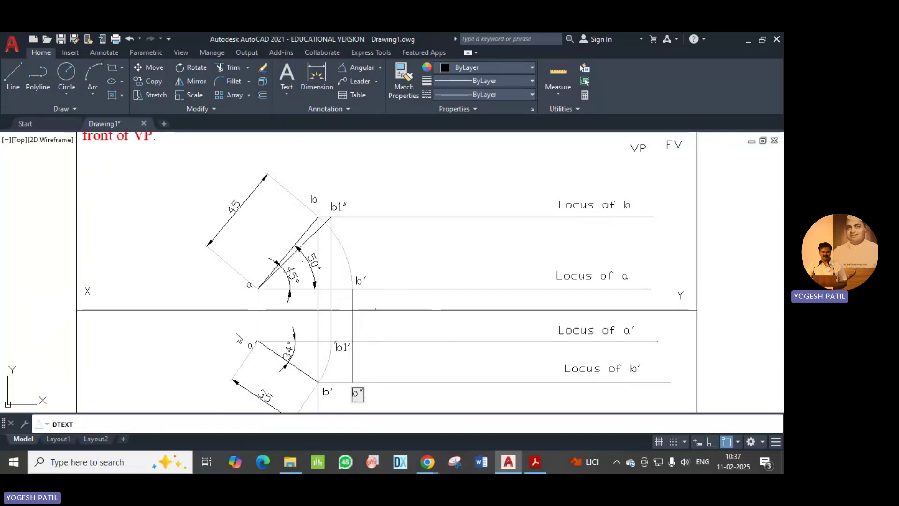
{"action": "left_click", "coordinate": [399, 406]}
{"action": "key", "text": "Return"}
Change the projector line from b′ to b″ to light grey
{"action": "left_click", "coordinate": [353, 327]}
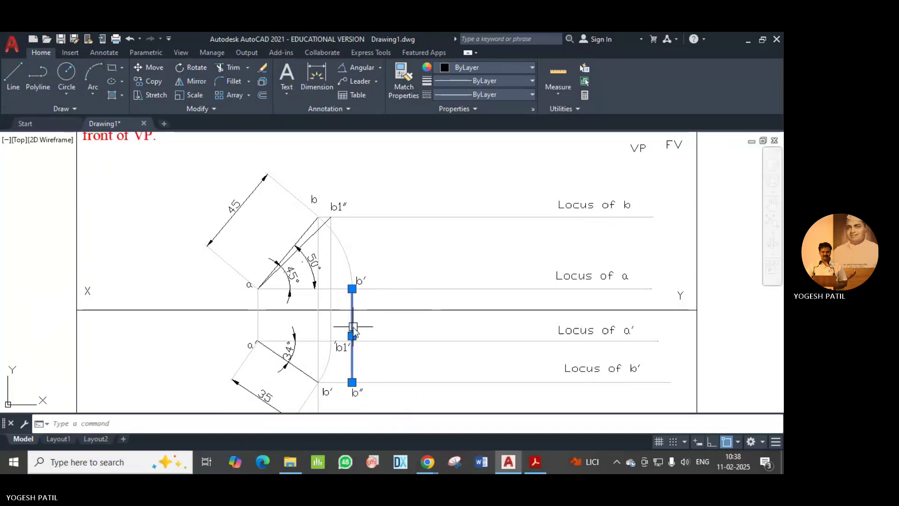
{"action": "left_click", "coordinate": [486, 69]}
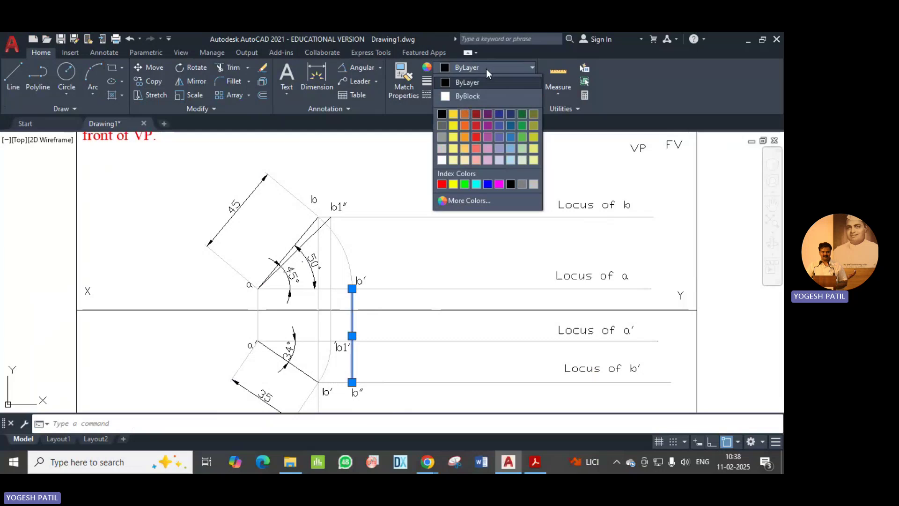
{"action": "left_click", "coordinate": [535, 184]}
{"action": "key", "text": "Escape"}
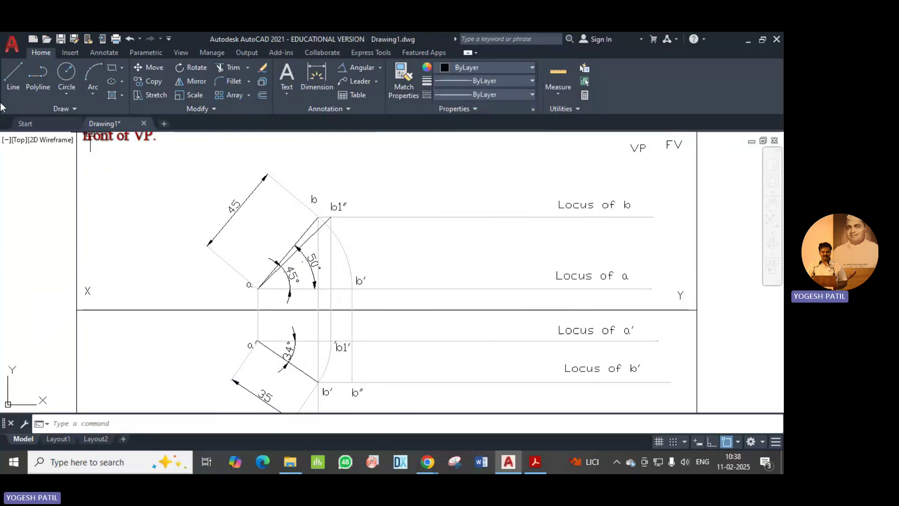
Draw a line from a′ to b″ to form the top view
{"action": "left_click", "coordinate": [14, 75]}
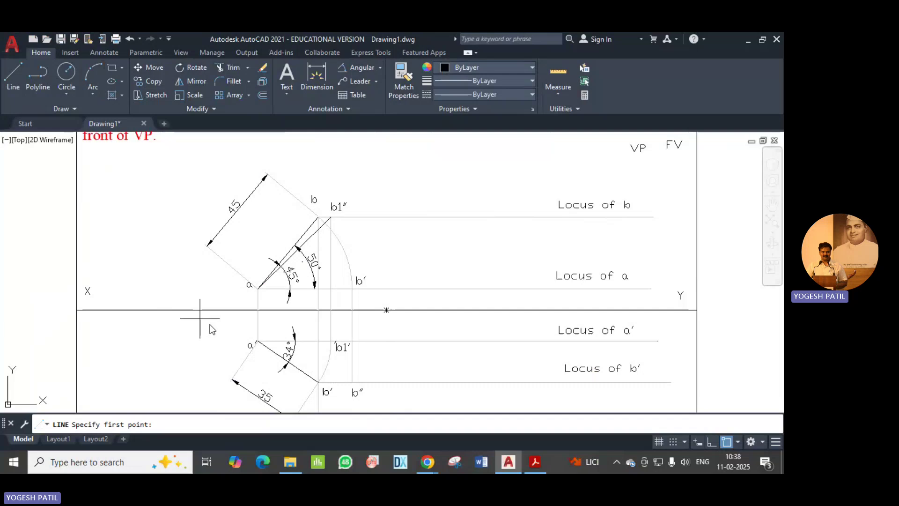
{"action": "left_click", "coordinate": [257, 341]}
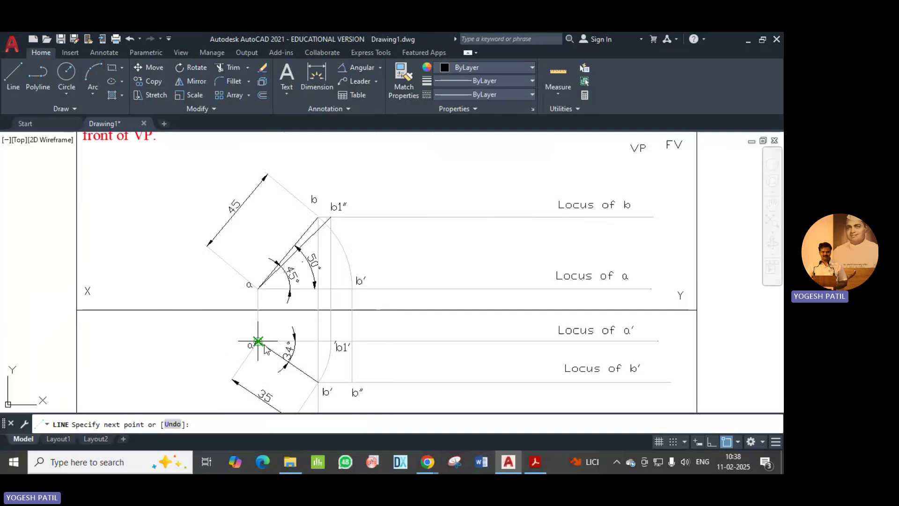
{"action": "left_click", "coordinate": [352, 382]}
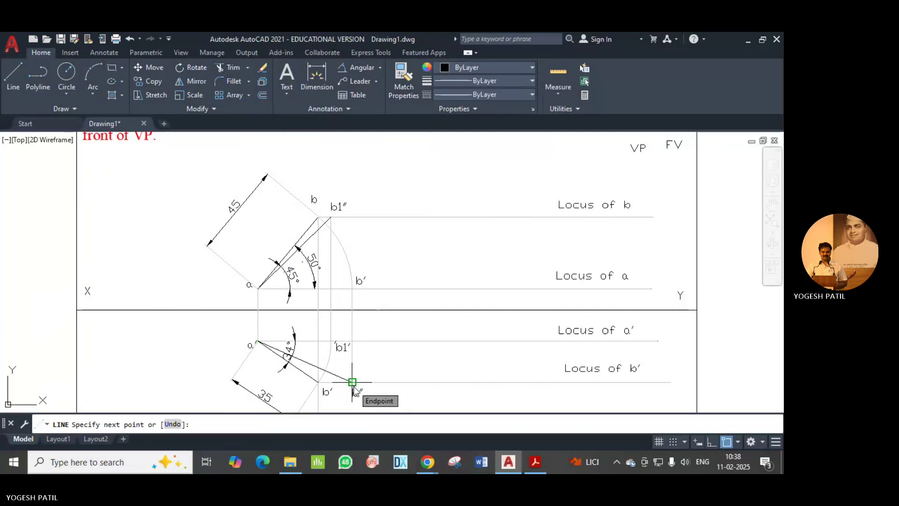
{"action": "key", "text": "Return"}
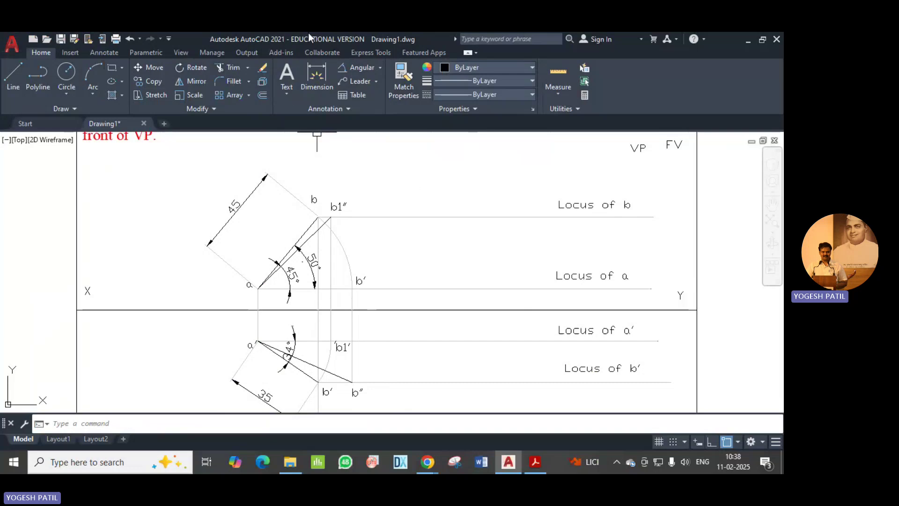
Add an aligned 49 dimension beside line a–b1″
{"action": "left_click", "coordinate": [379, 68]}
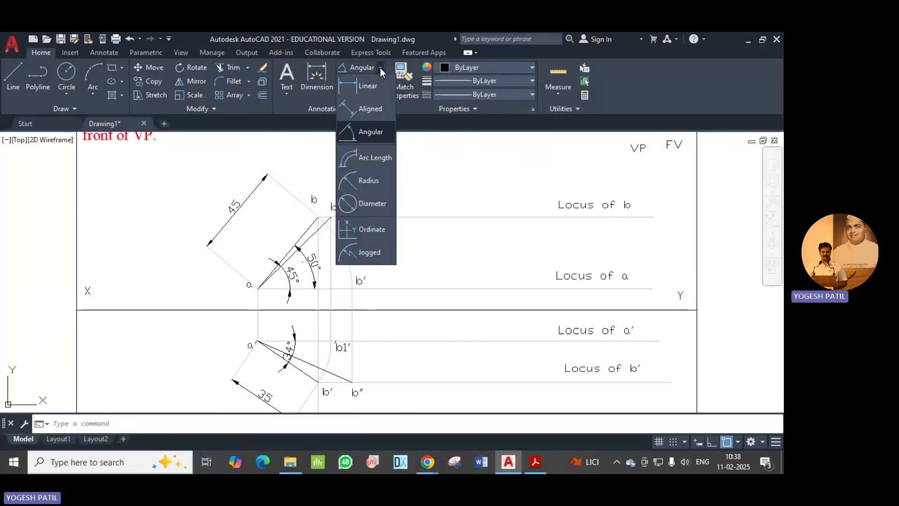
{"action": "left_click", "coordinate": [367, 102]}
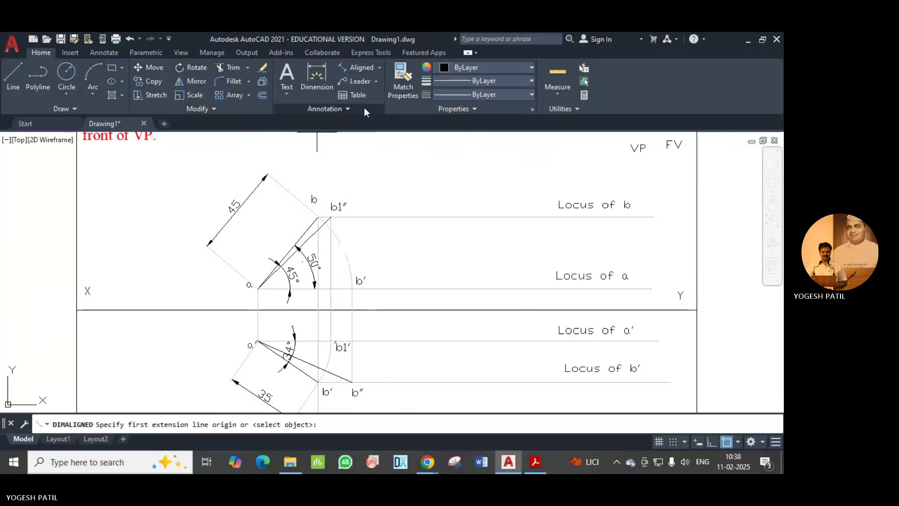
{"action": "left_click", "coordinate": [258, 289]}
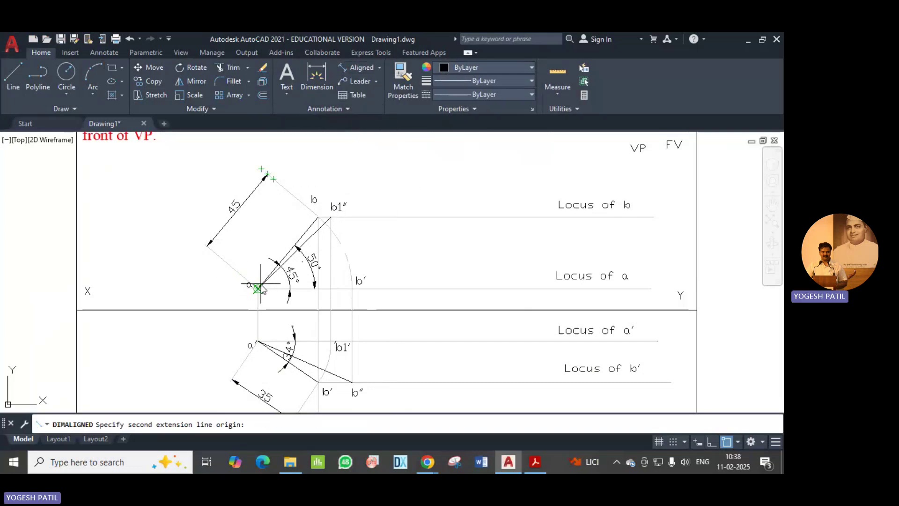
{"action": "left_click", "coordinate": [331, 217]}
{"action": "left_click", "coordinate": [247, 157]}
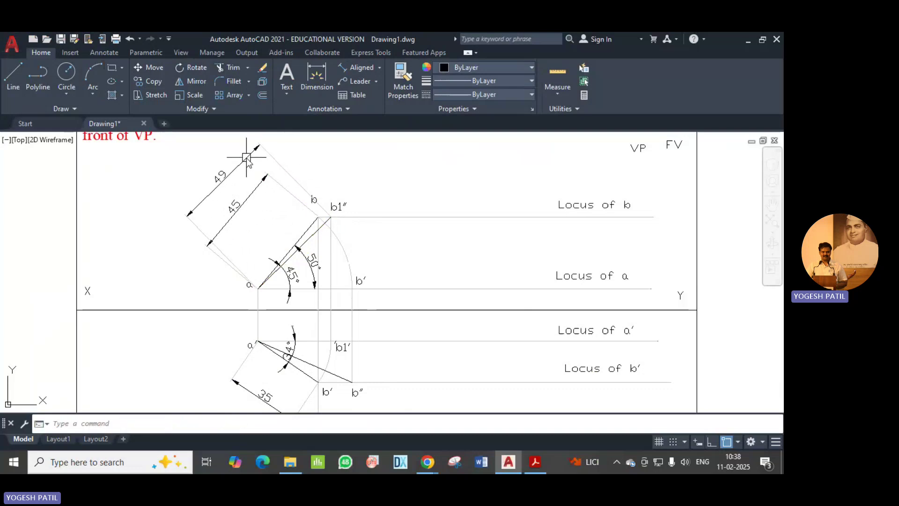
Add an aligned 49 dimension below line a′–b″ in the top view
{"action": "left_click", "coordinate": [360, 71]}
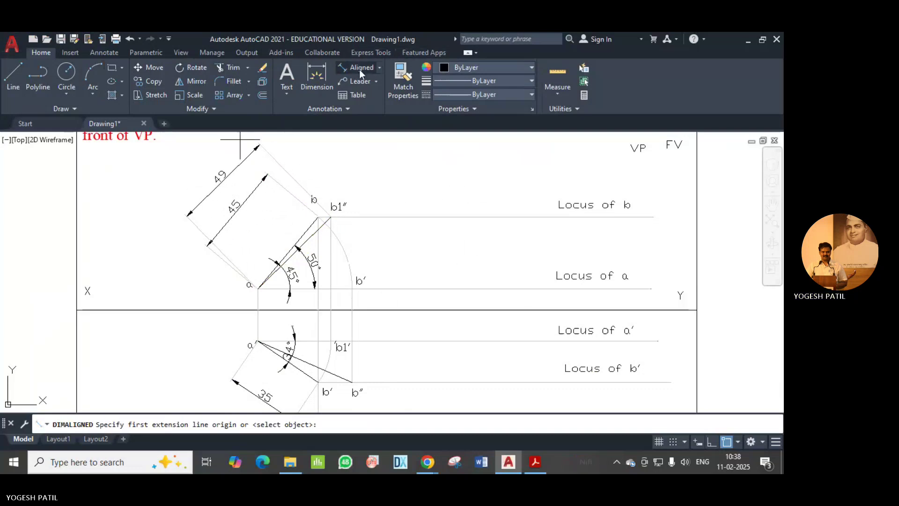
{"action": "left_click", "coordinate": [258, 341]}
{"action": "left_click", "coordinate": [352, 382]}
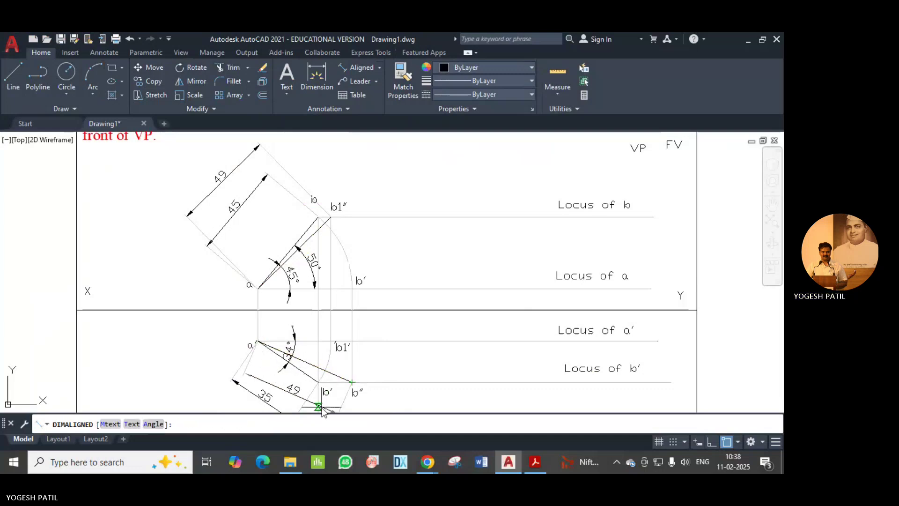
{"action": "middle_click_drag", "start_coordinate": [322, 410], "coordinate": [361, 321]}
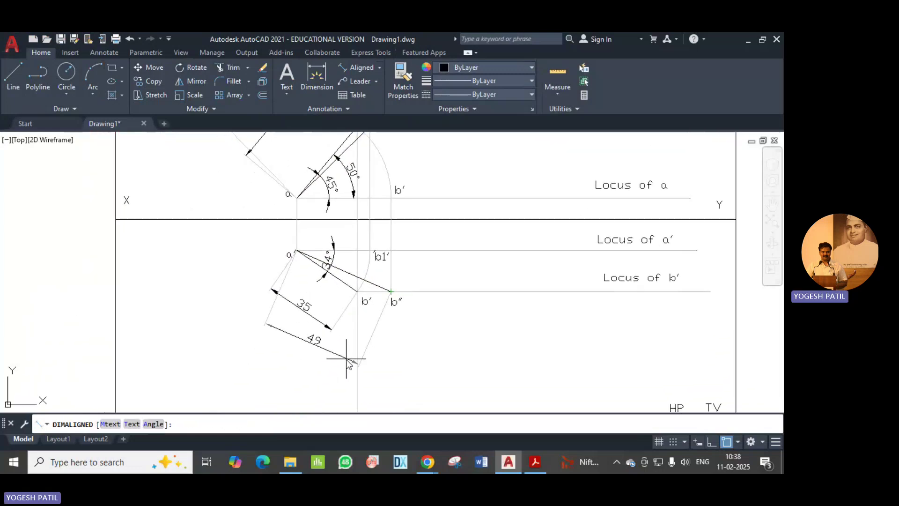
{"action": "left_click", "coordinate": [340, 364]}
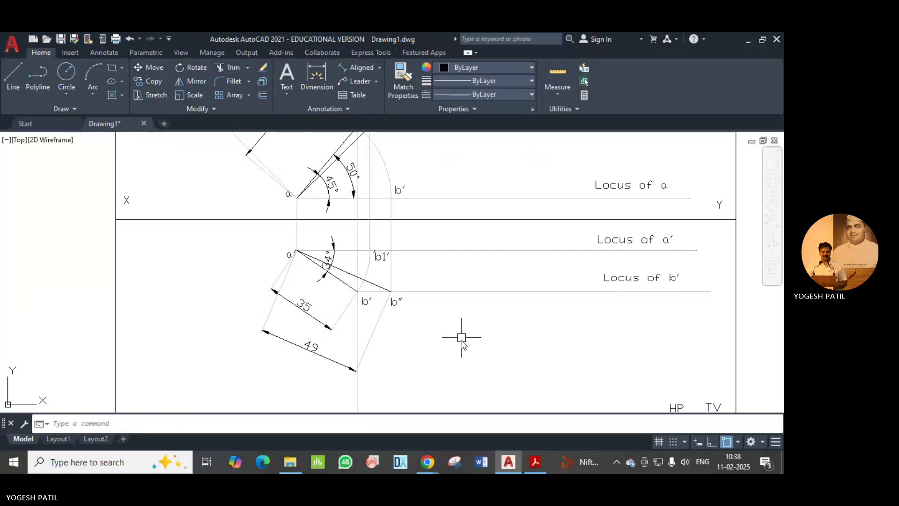
{"action": "mouse_move", "coordinate": [460, 345]}
{"action": "middle_mouse_down"}
{"action": "mouse_move", "coordinate": [409, 398]}
{"action": "mouse_move", "coordinate": [432, 338]}
{"action": "middle_mouse_up"}
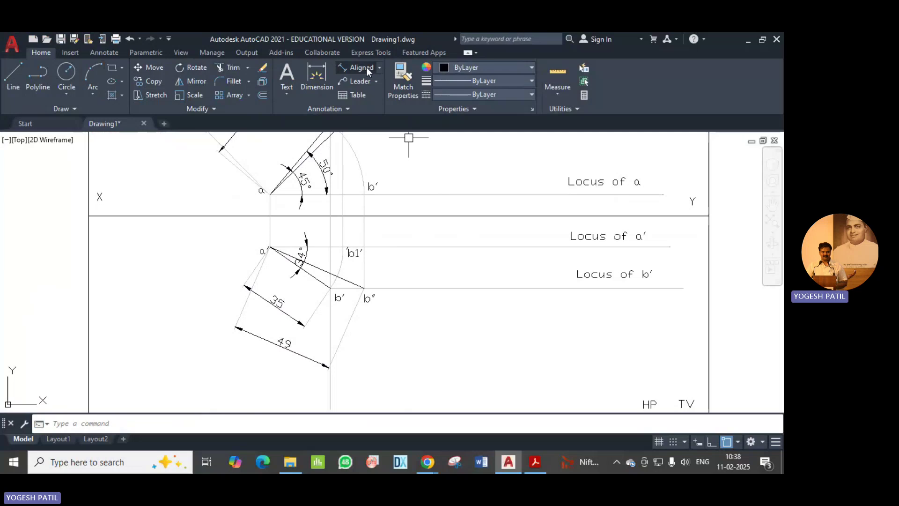
Dimension the 24° angle between line a′–b″ and the horizontal through a′
{"action": "left_click", "coordinate": [379, 68]}
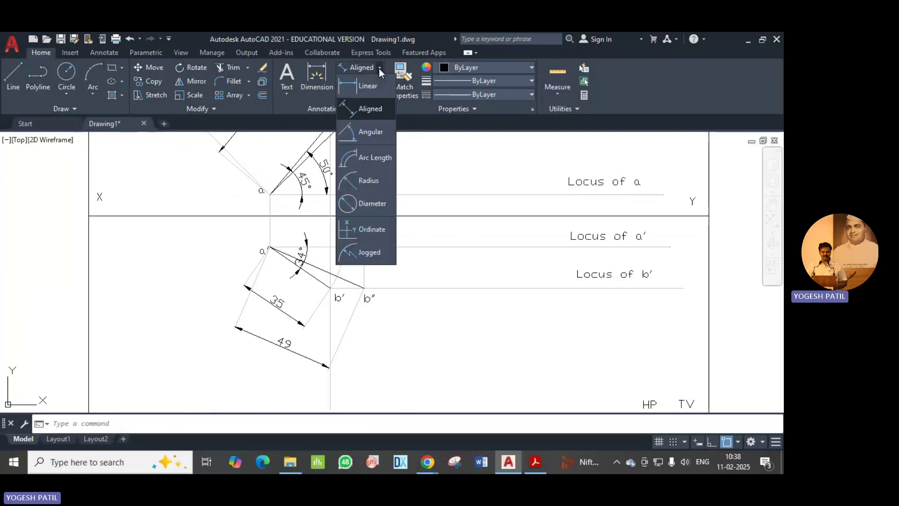
{"action": "left_click", "coordinate": [362, 132]}
{"action": "left_click", "coordinate": [319, 268]}
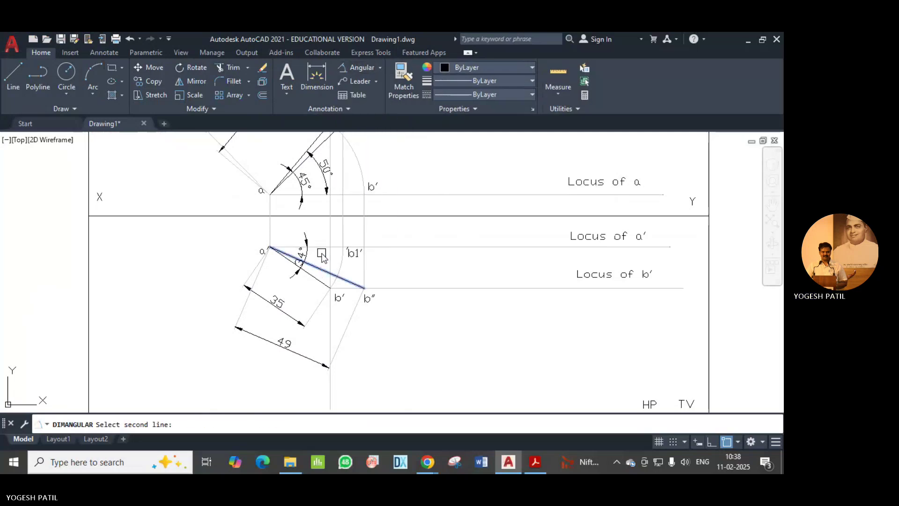
{"action": "left_click", "coordinate": [323, 247]}
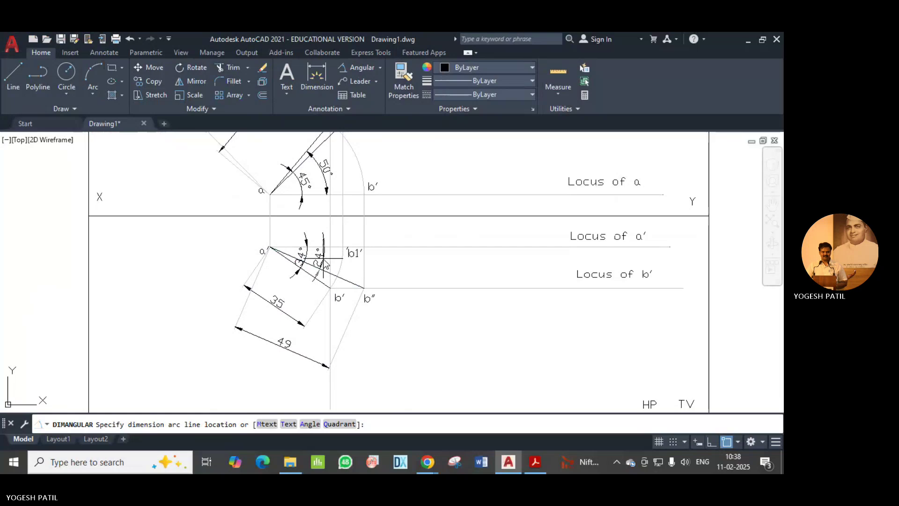
{"action": "left_click", "coordinate": [324, 259]}
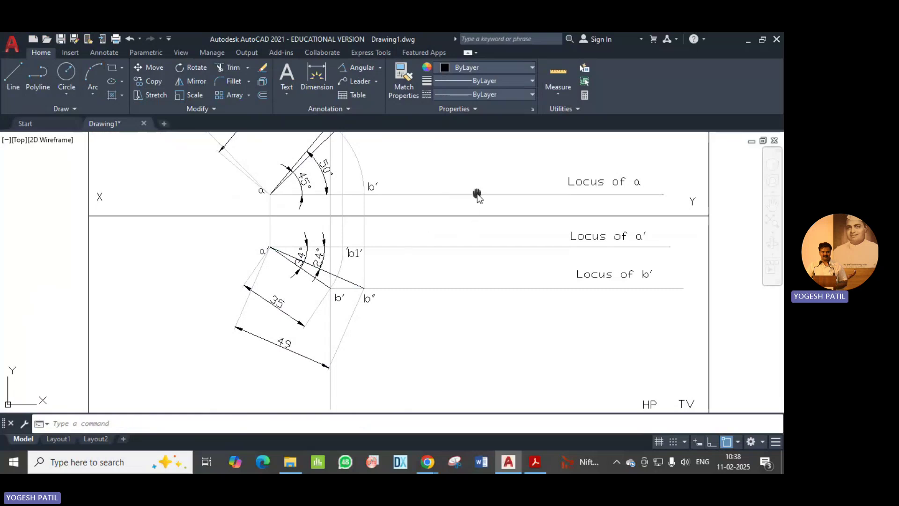
{"action": "mouse_move", "coordinate": [477, 196]}
{"action": "middle_mouse_down"}
{"action": "mouse_move", "coordinate": [446, 277]}
{"action": "mouse_move", "coordinate": [468, 209]}
{"action": "middle_mouse_up"}
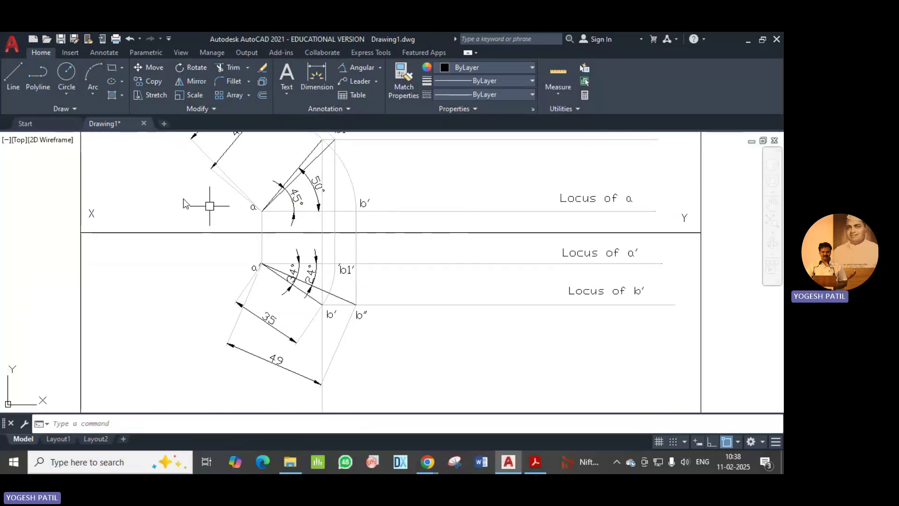
Trim away the excess projector below b′
{"action": "left_click", "coordinate": [227, 69]}
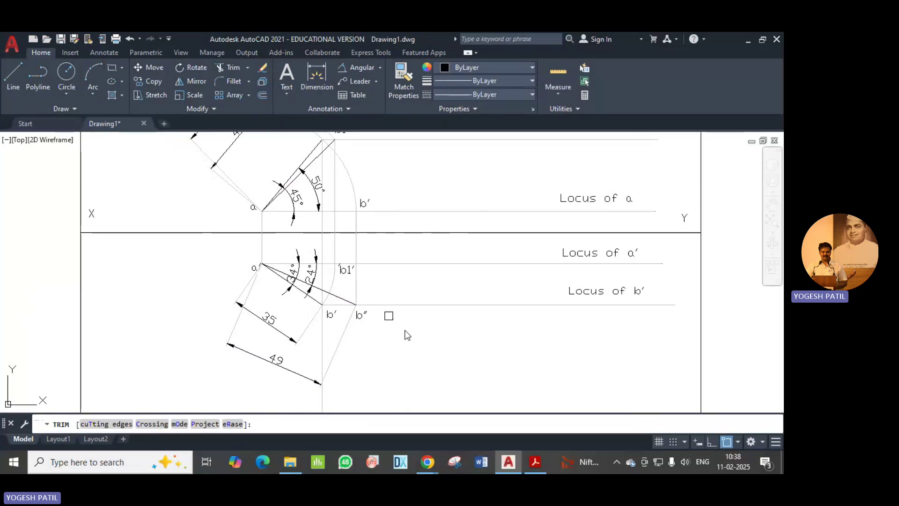
{"action": "left_click", "coordinate": [321, 401]}
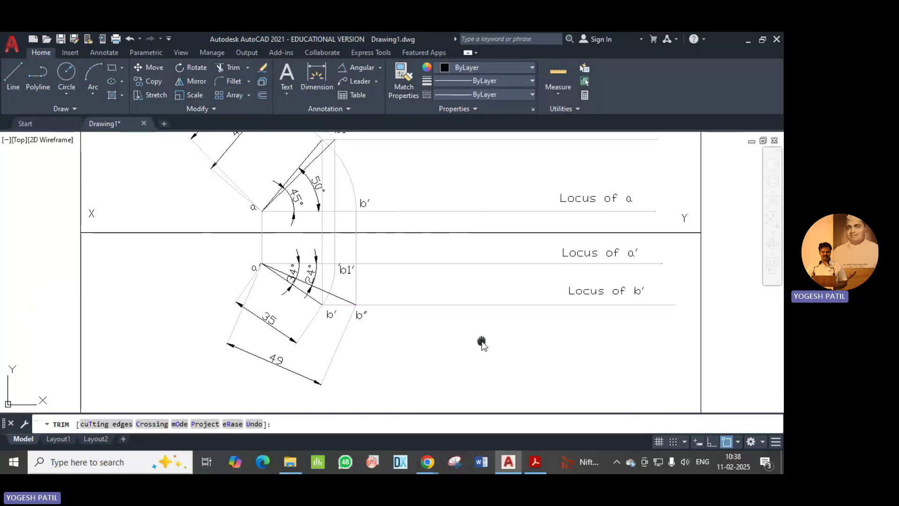
{"action": "mouse_move", "coordinate": [482, 343]}
{"action": "middle_mouse_down"}
{"action": "mouse_move", "coordinate": [449, 418]}
{"action": "mouse_move", "coordinate": [477, 401]}
{"action": "middle_mouse_up"}
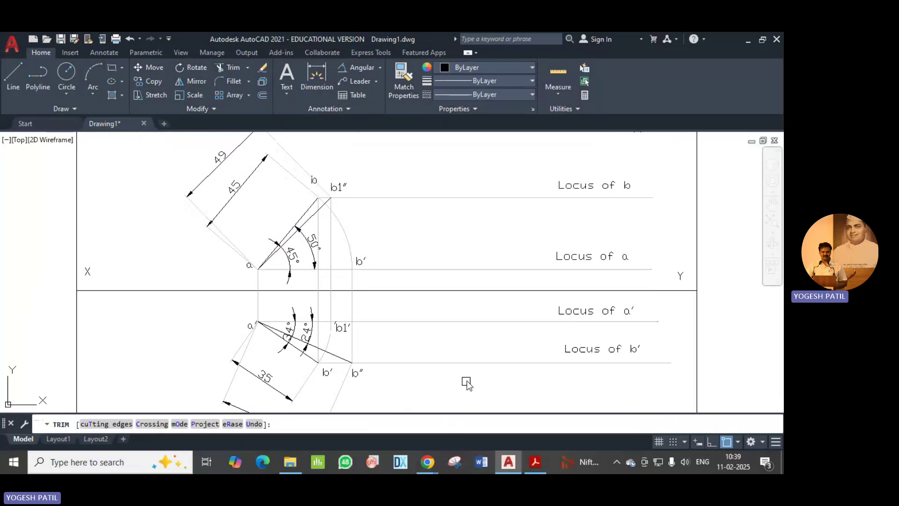
Zoom and pan around the finished drawing to review the projection of AB
{"action": "key", "text": "Escape"}
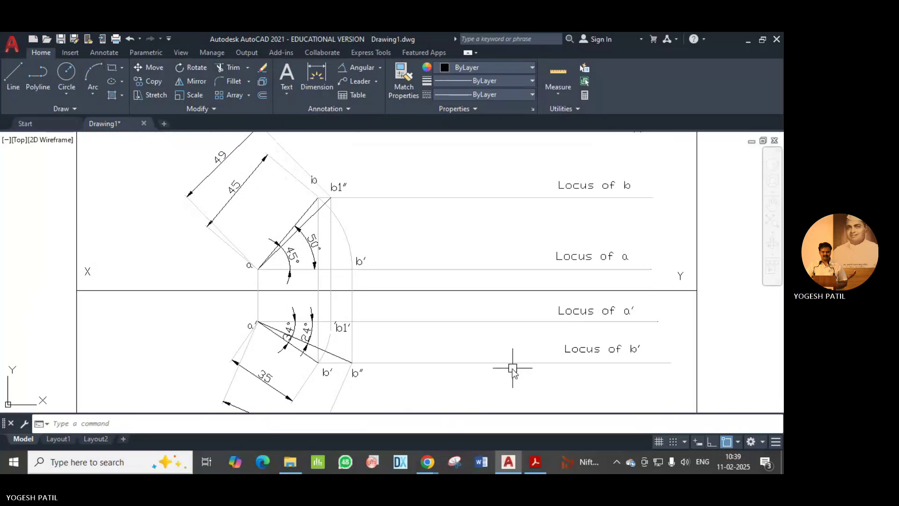
{"action": "scroll", "coordinate": [479, 288], "scroll_direction": "down", "scroll_amount": 1}
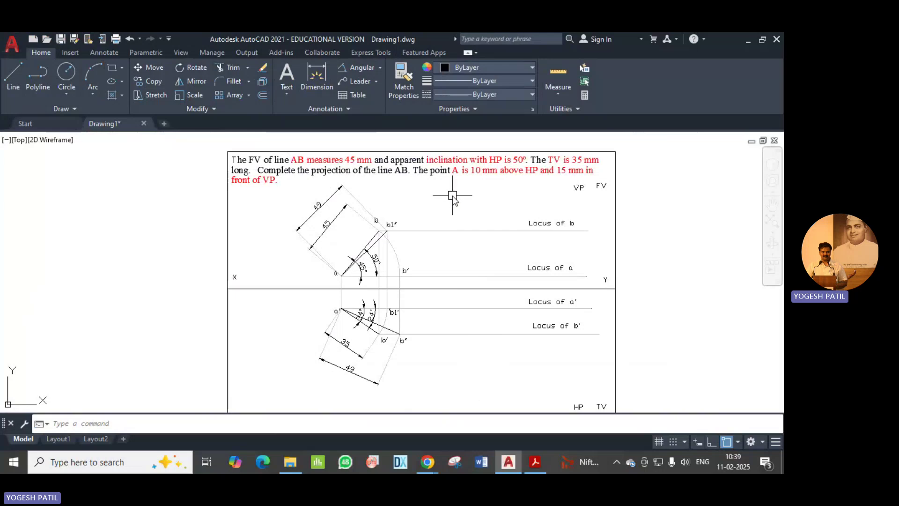
{"action": "scroll", "coordinate": [443, 224], "scroll_direction": "up", "scroll_amount": 2}
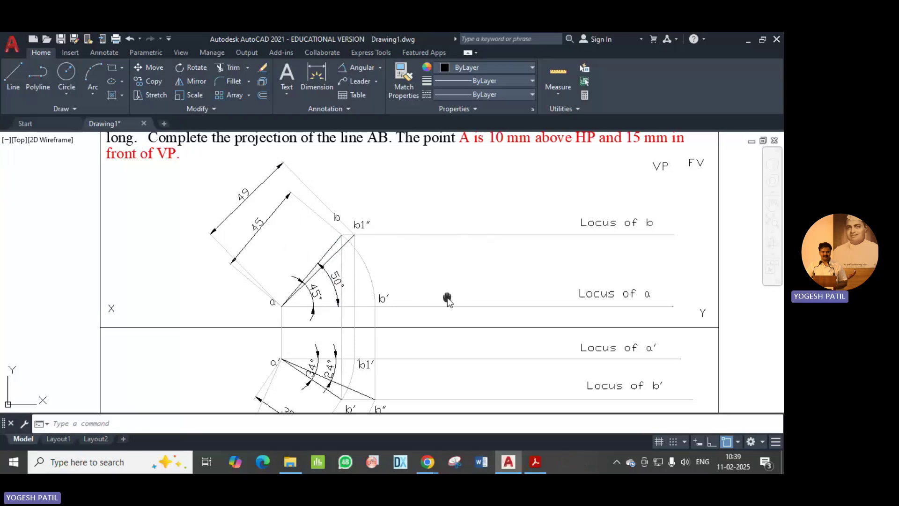
{"action": "mouse_move", "coordinate": [448, 298]}
{"action": "middle_mouse_down"}
{"action": "mouse_move", "coordinate": [457, 219]}
{"action": "mouse_move", "coordinate": [451, 259]}
{"action": "middle_mouse_up"}
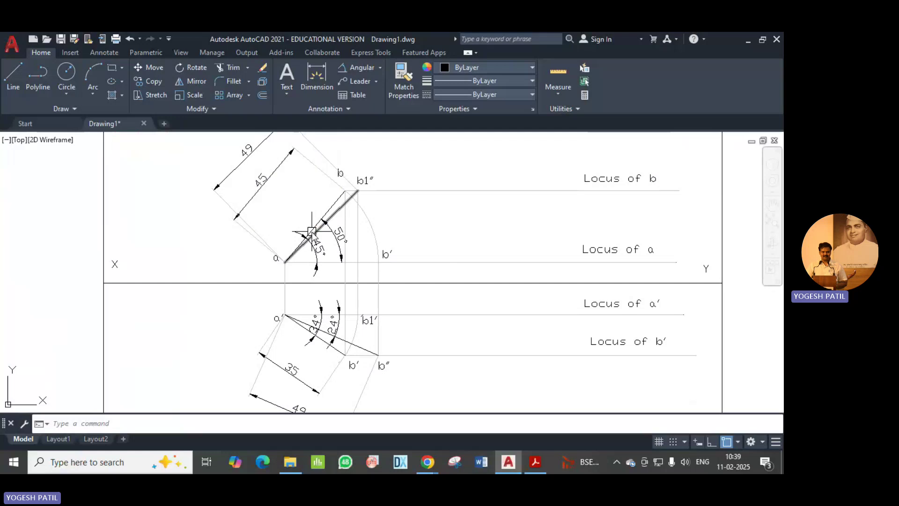
{"action": "scroll", "coordinate": [460, 249], "scroll_direction": "down", "scroll_amount": 2}
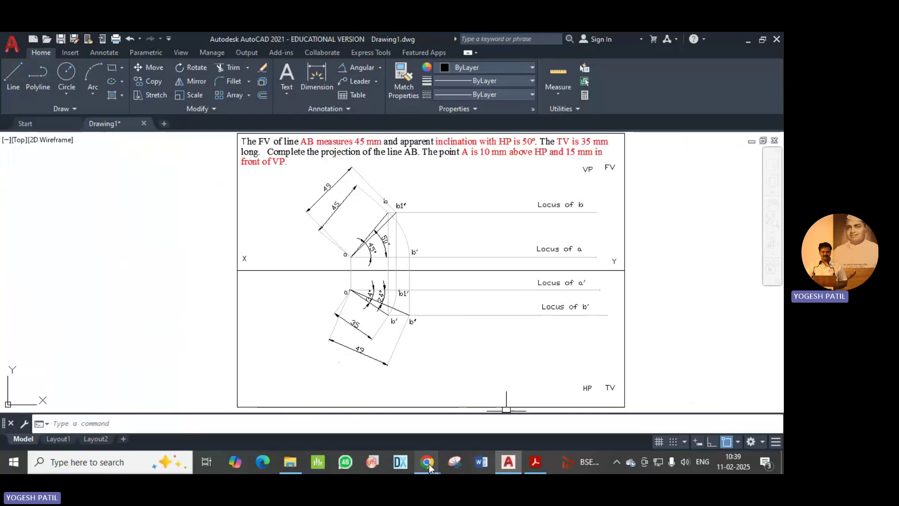
Stop screen sharing from the Teams meeting window
{"action": "mouse_move", "coordinate": [429, 464]}
{"action": "left_click", "coordinate": [384, 418]}
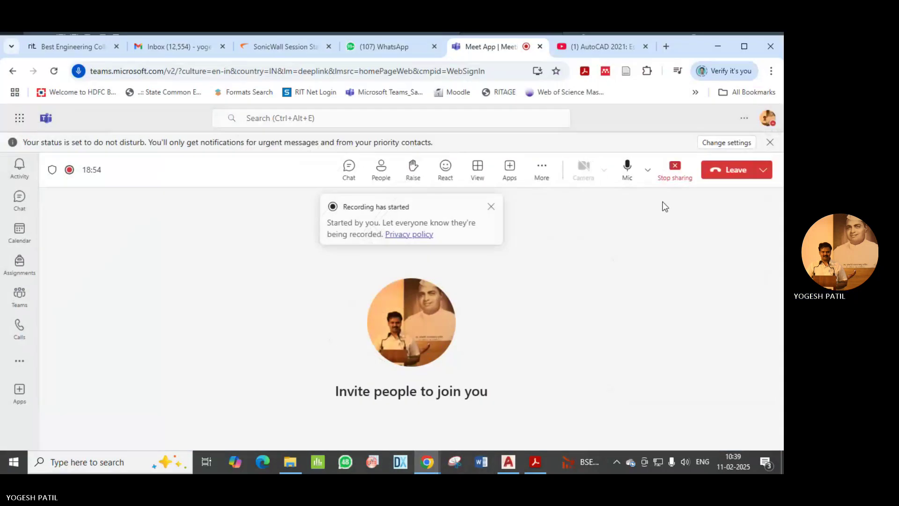
{"action": "left_click", "coordinate": [675, 170]}
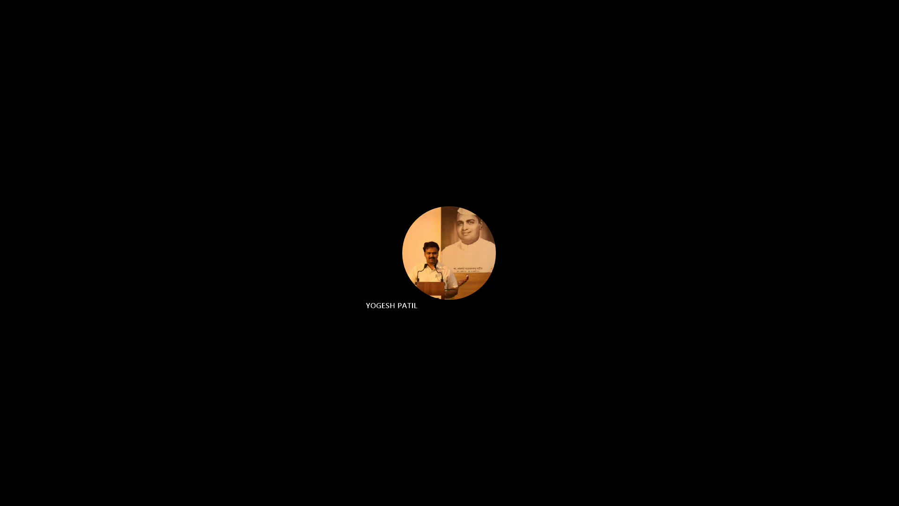